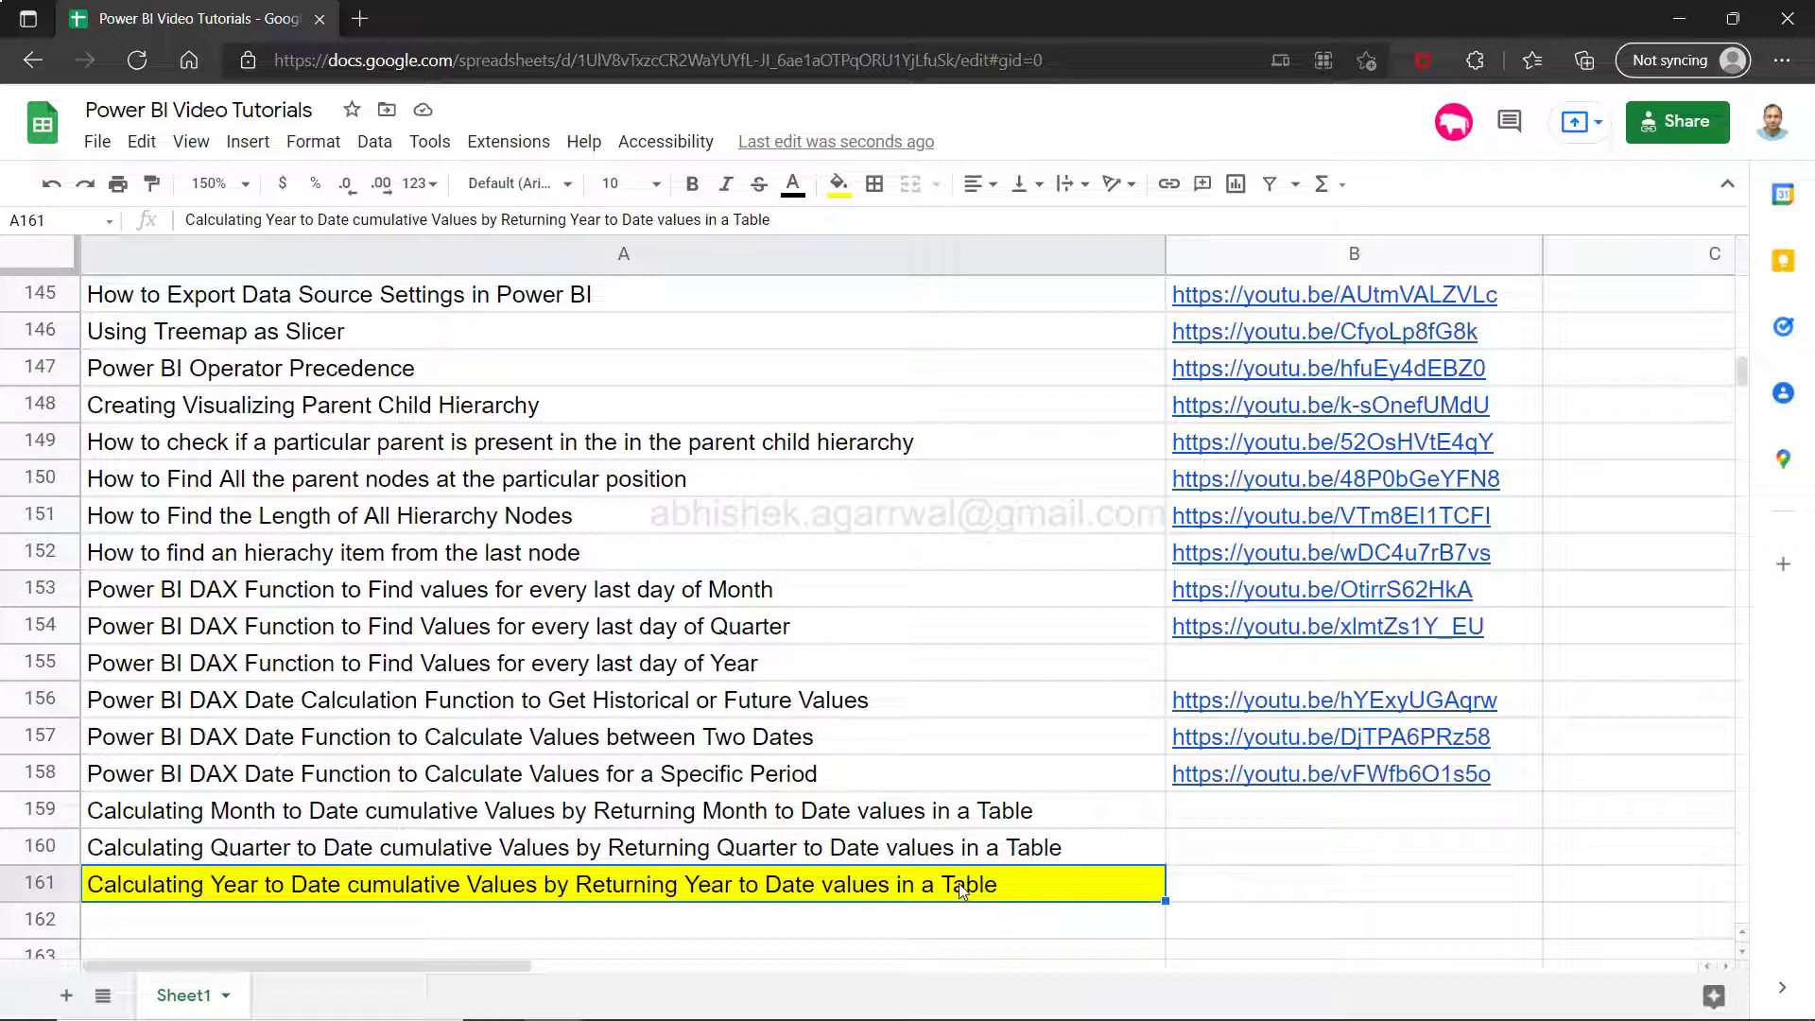
pyautogui.moveTo(959, 883); pyautogui.dragTo(938, 677)
pyautogui.click(961, 886)
pyautogui.click(1047, 61)
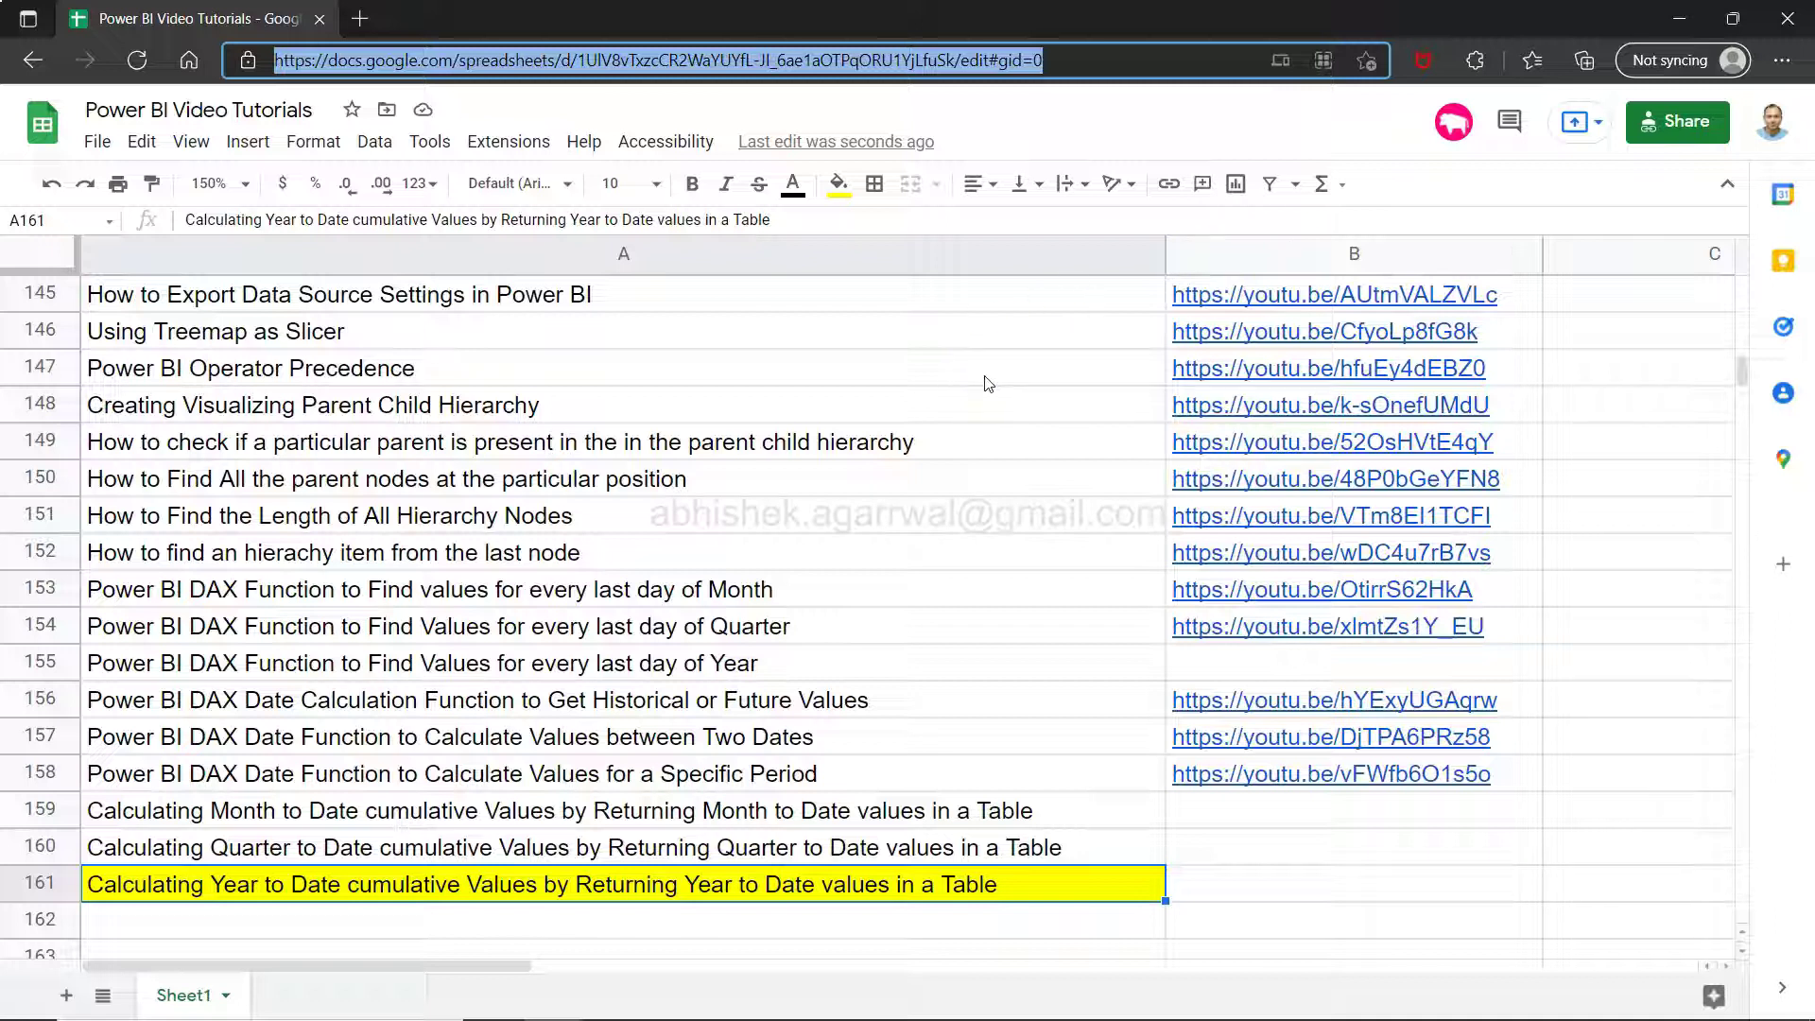
pyautogui.click(992, 40)
pyautogui.scroll(-2, 903, 652)
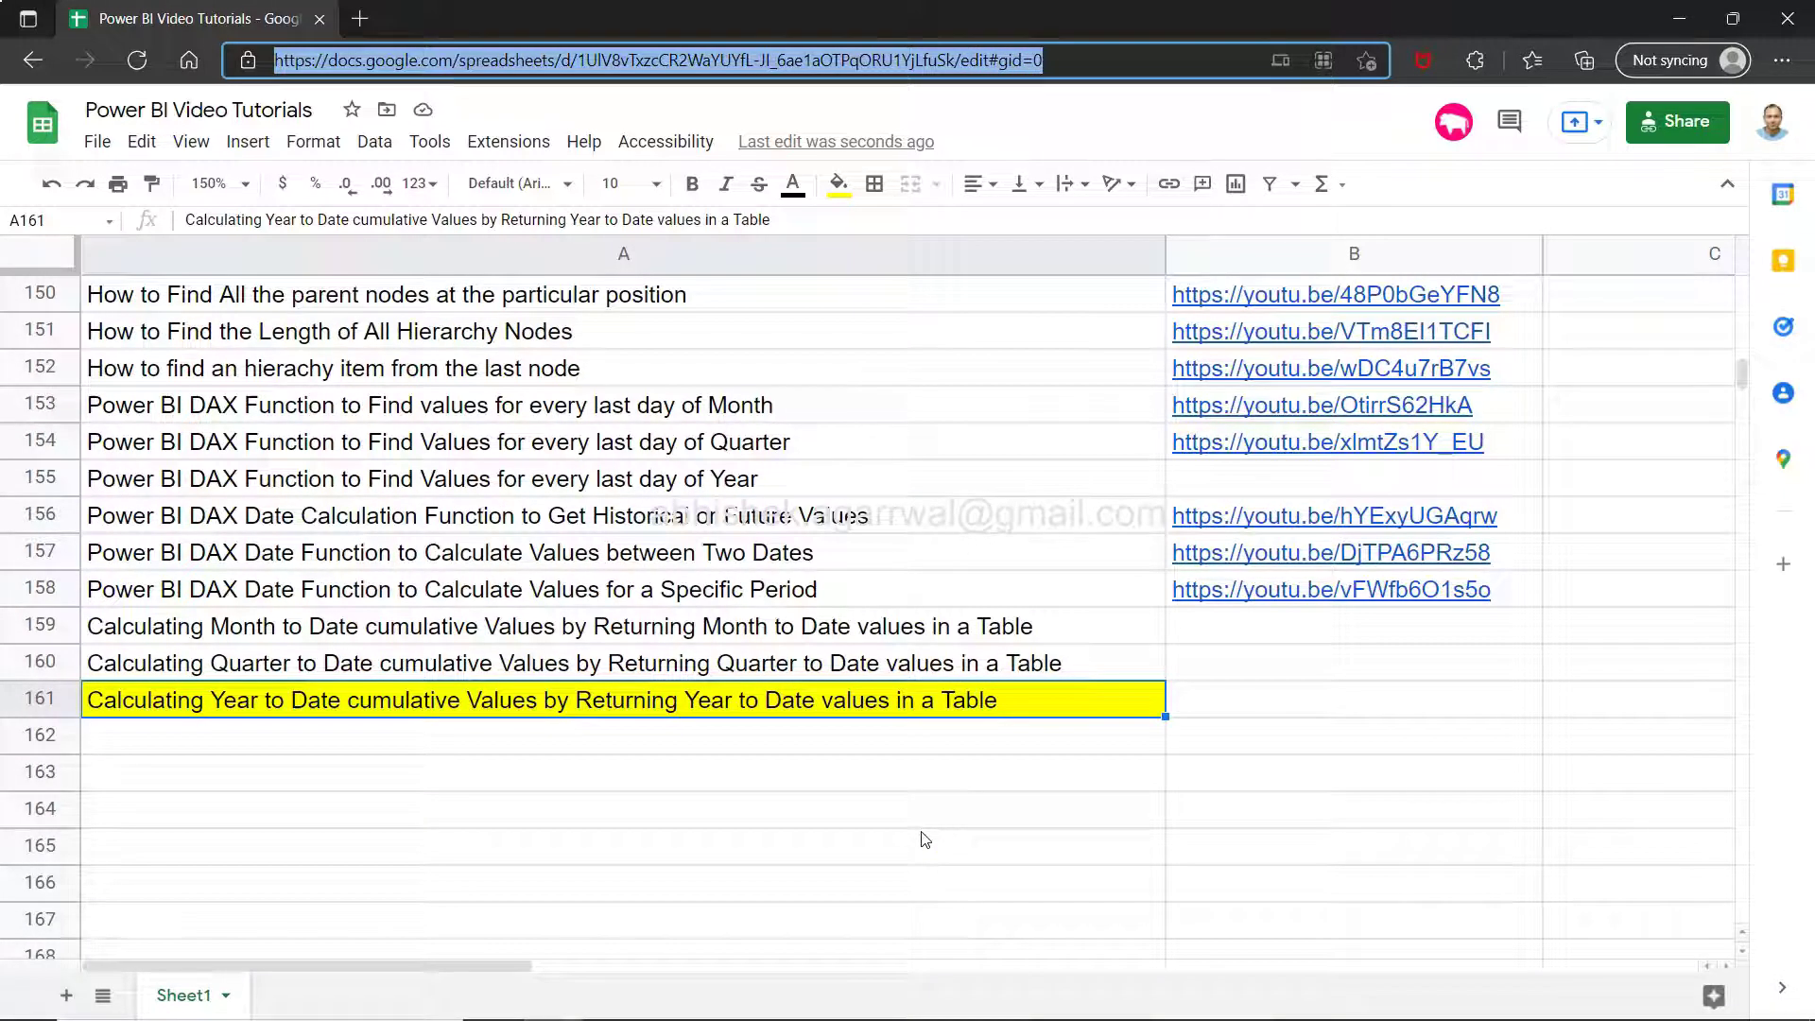
# Return to the Sales Dashboard table in Power BI and select the Orders Sales field
pyautogui.hotkey('alt', 'Tab')
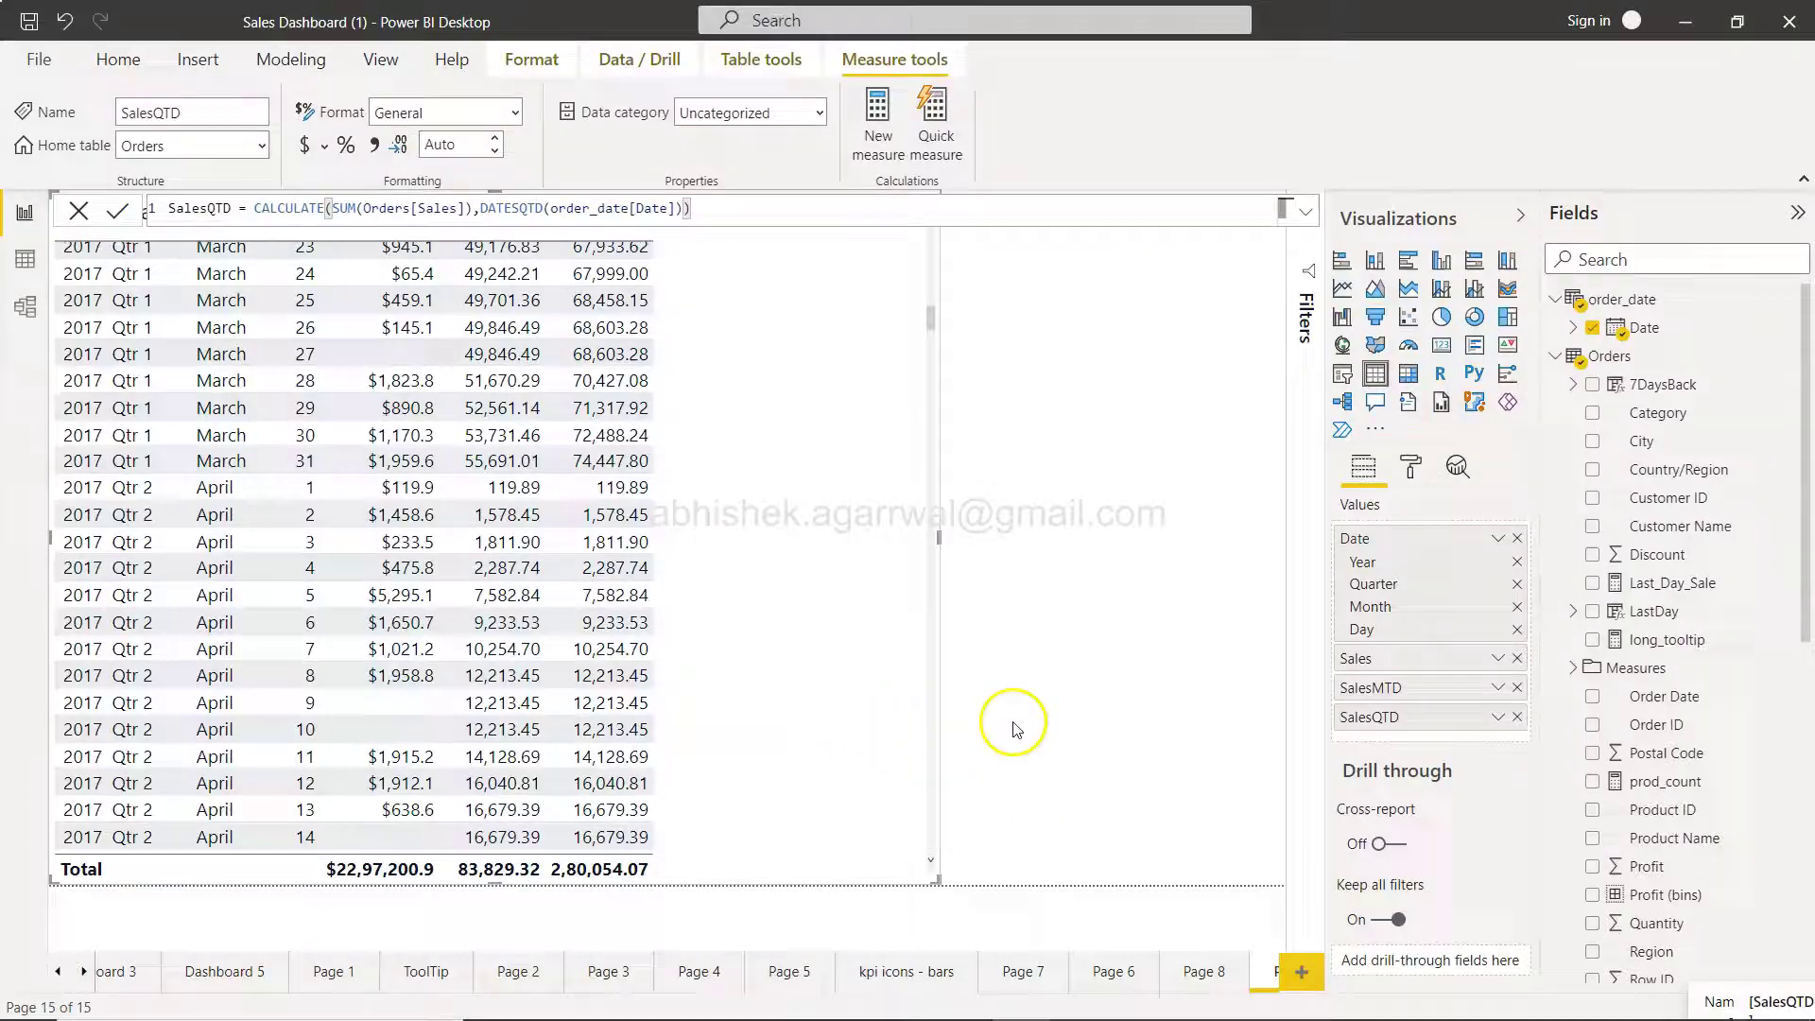
pyautogui.scroll(6, 810, 628)
pyautogui.scroll(8, 810, 628)
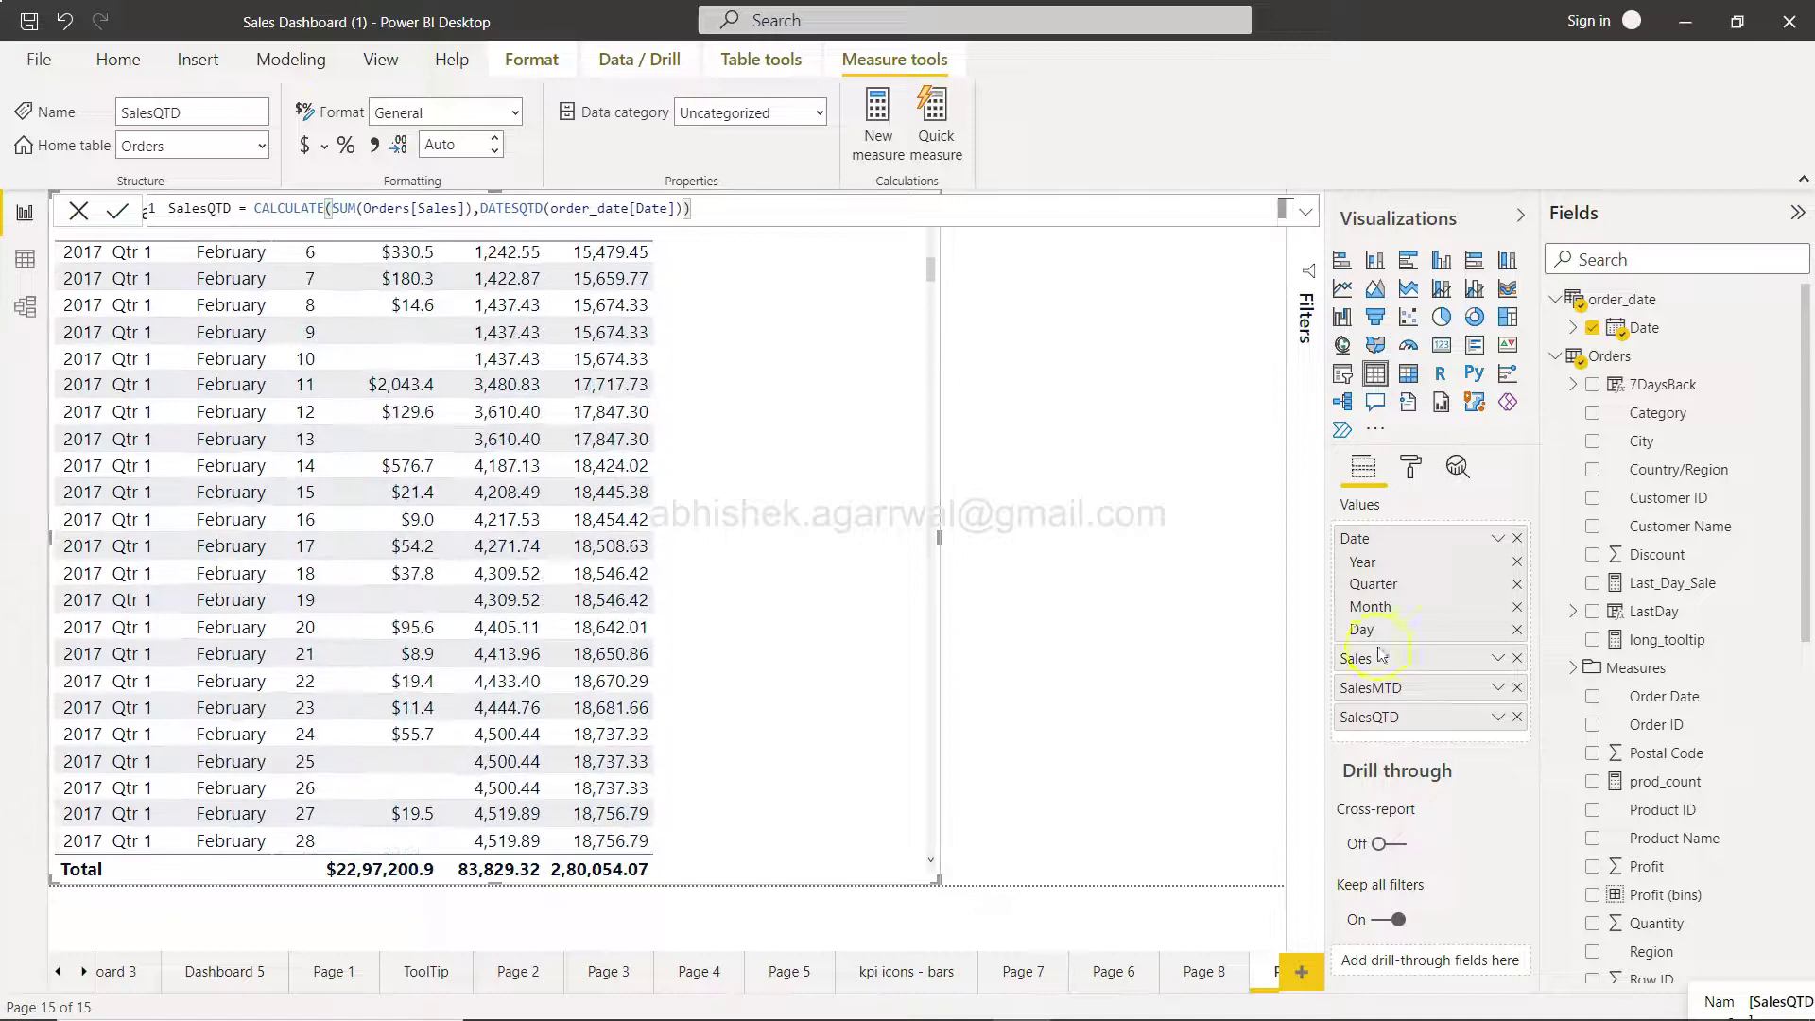
pyautogui.scroll(-5, 1645, 648)
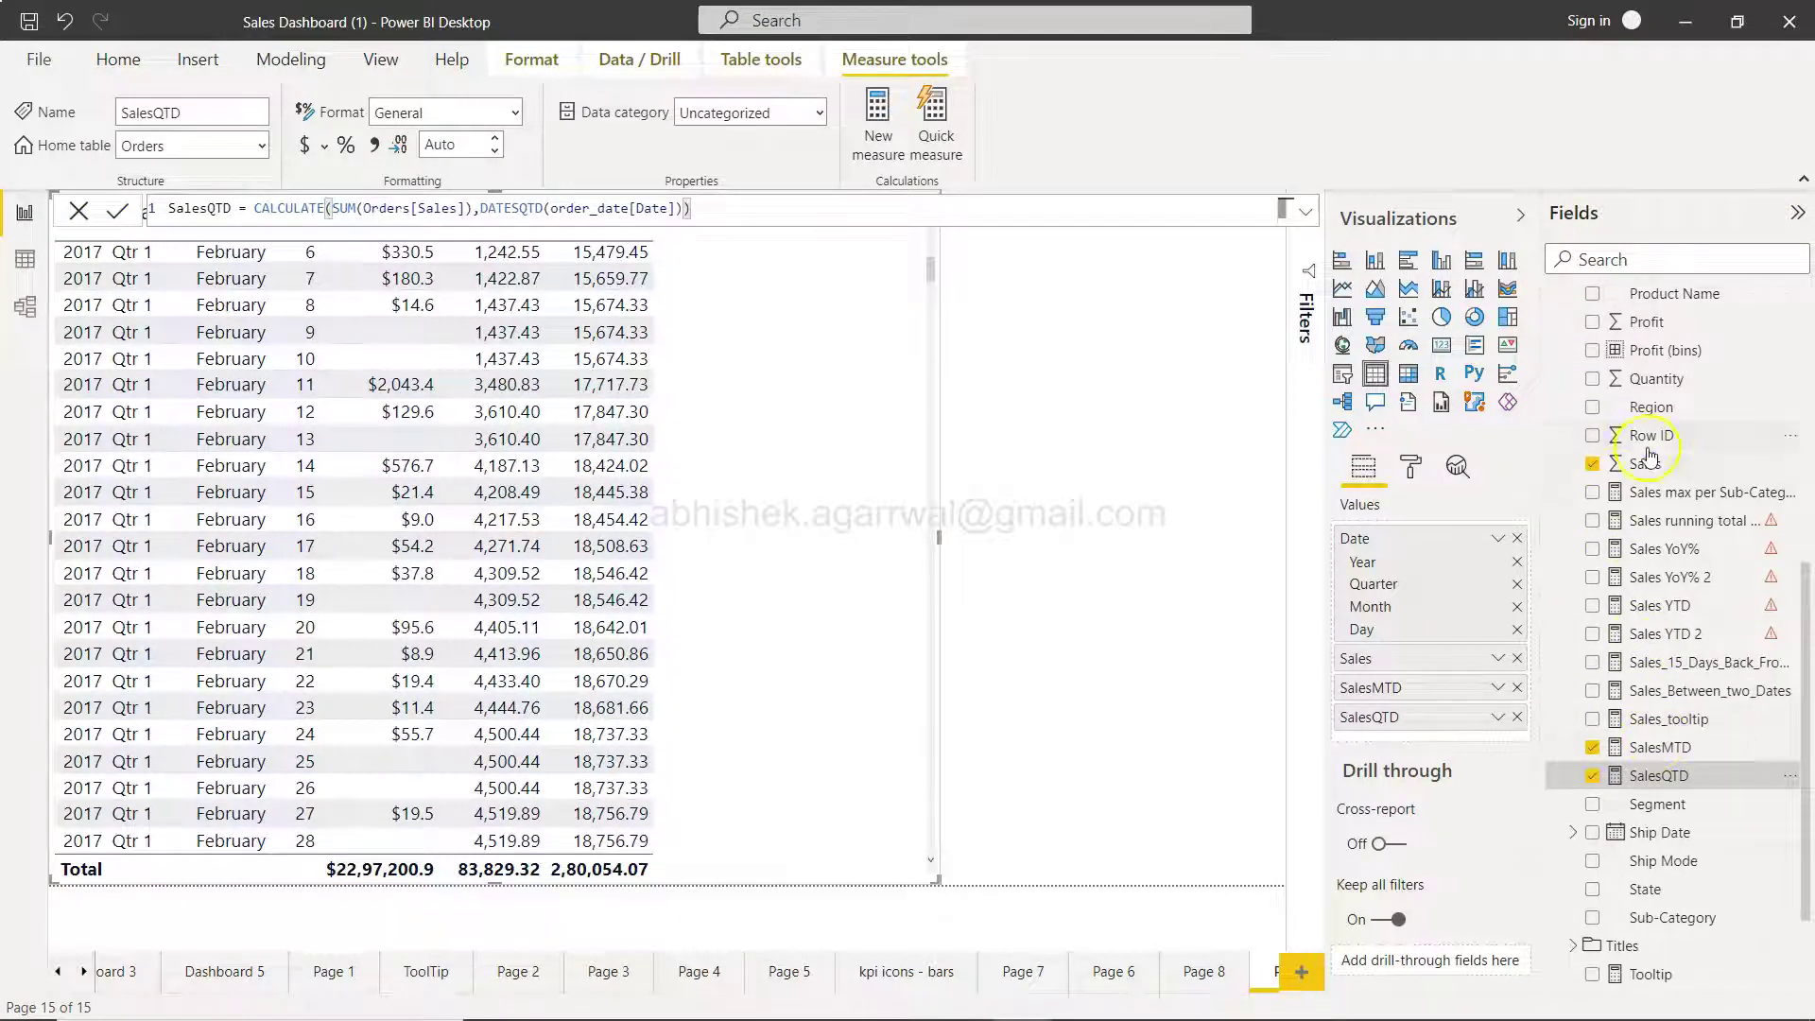
pyautogui.click(1645, 463)
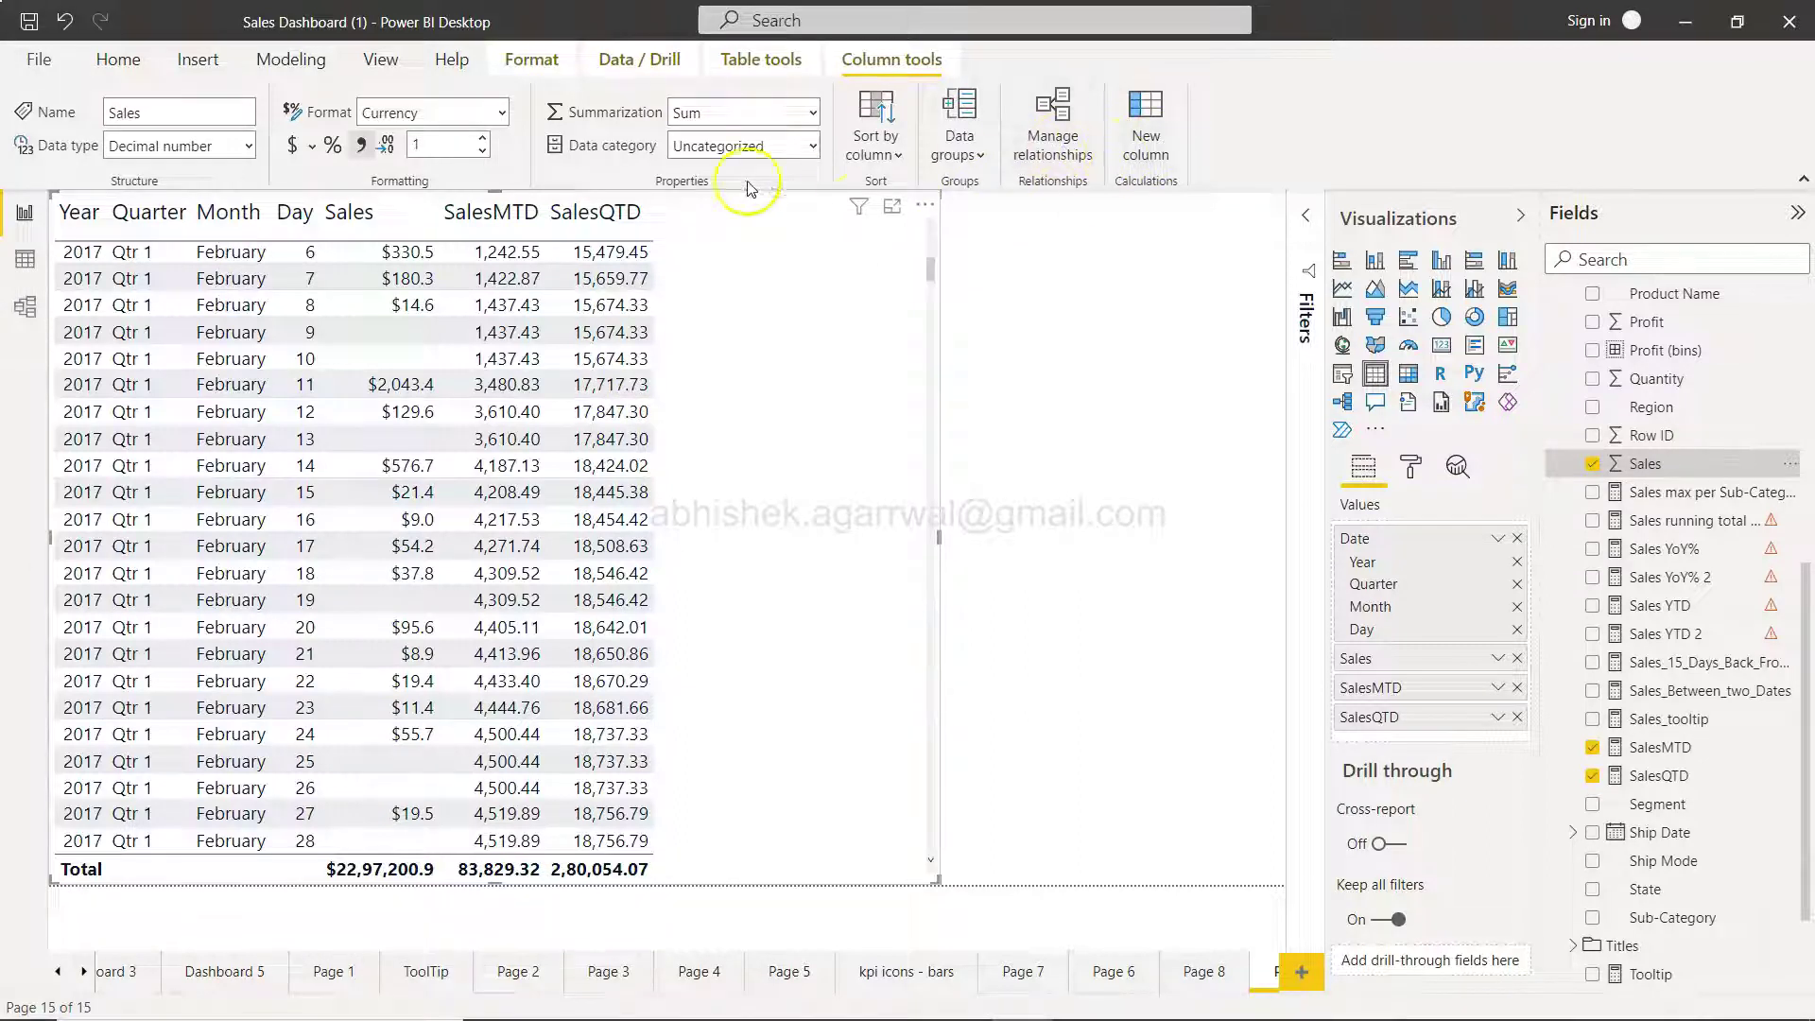
# Create a new Orders measure starting 'Year To Date Sum = CALCULATE(SUM(Orders[Sales]),dates'
pyautogui.click(1789, 463)
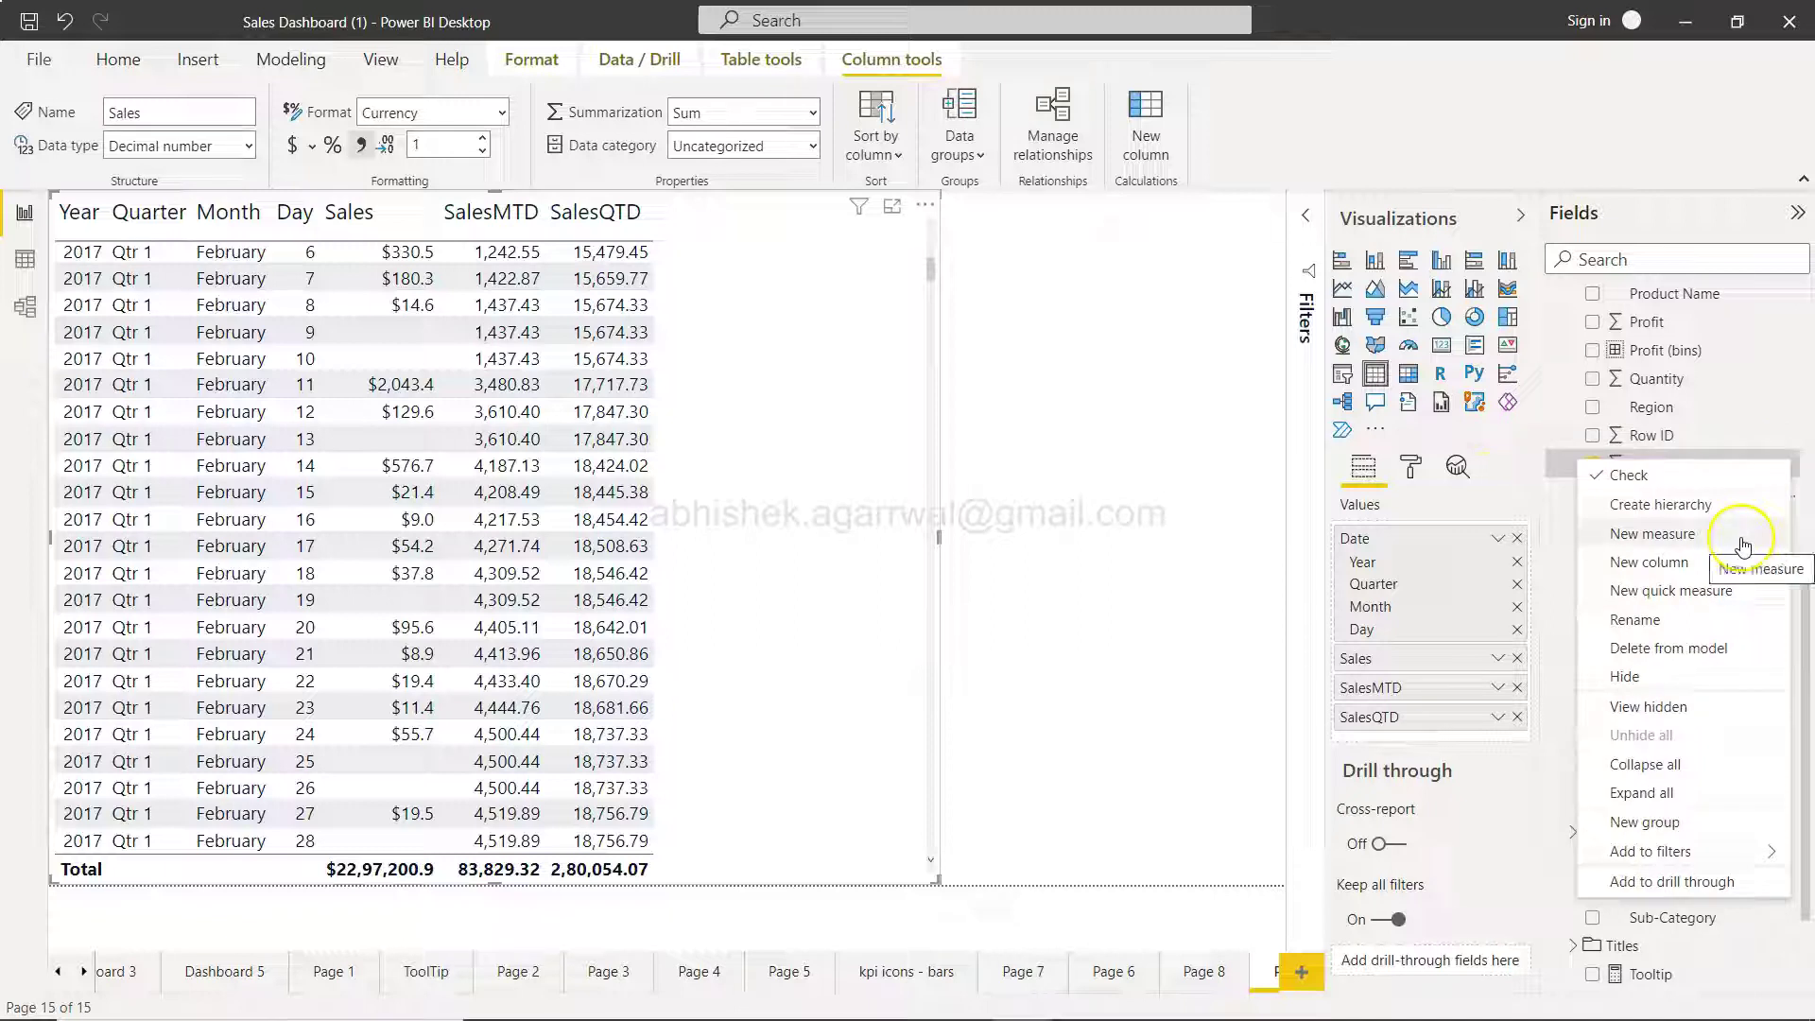
pyautogui.click(1747, 535)
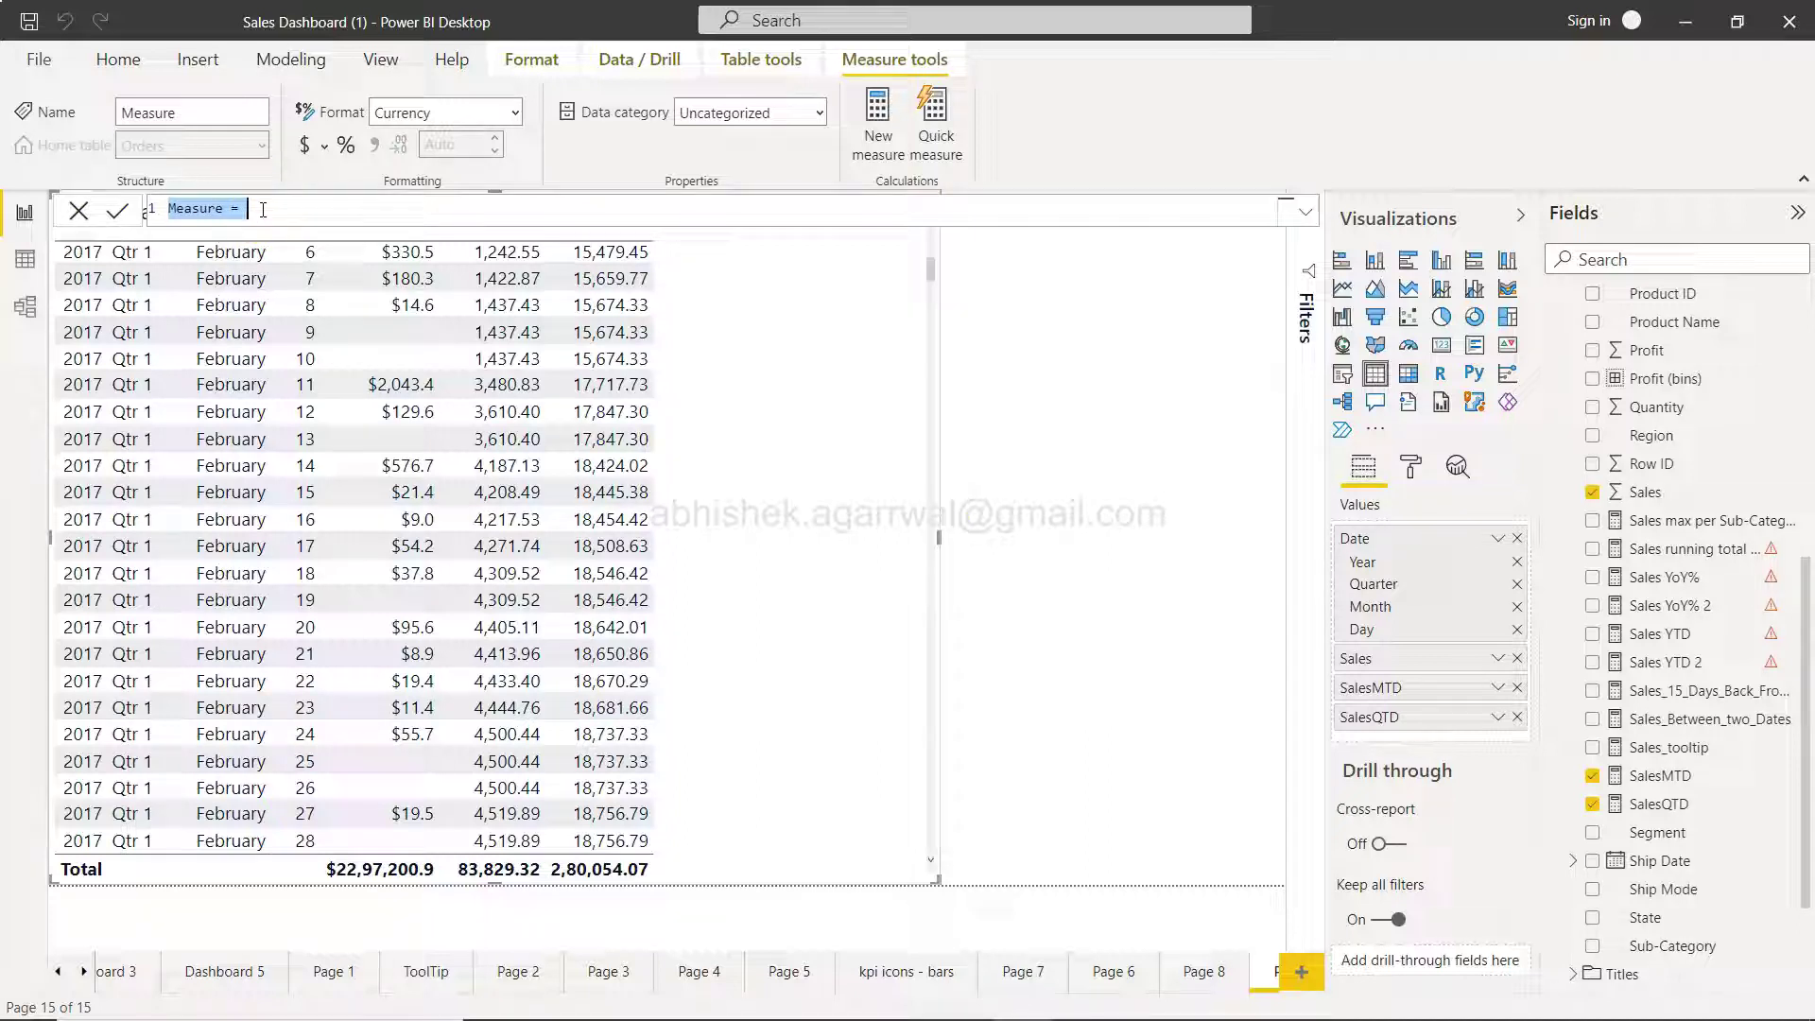
pyautogui.write('Year To Date')
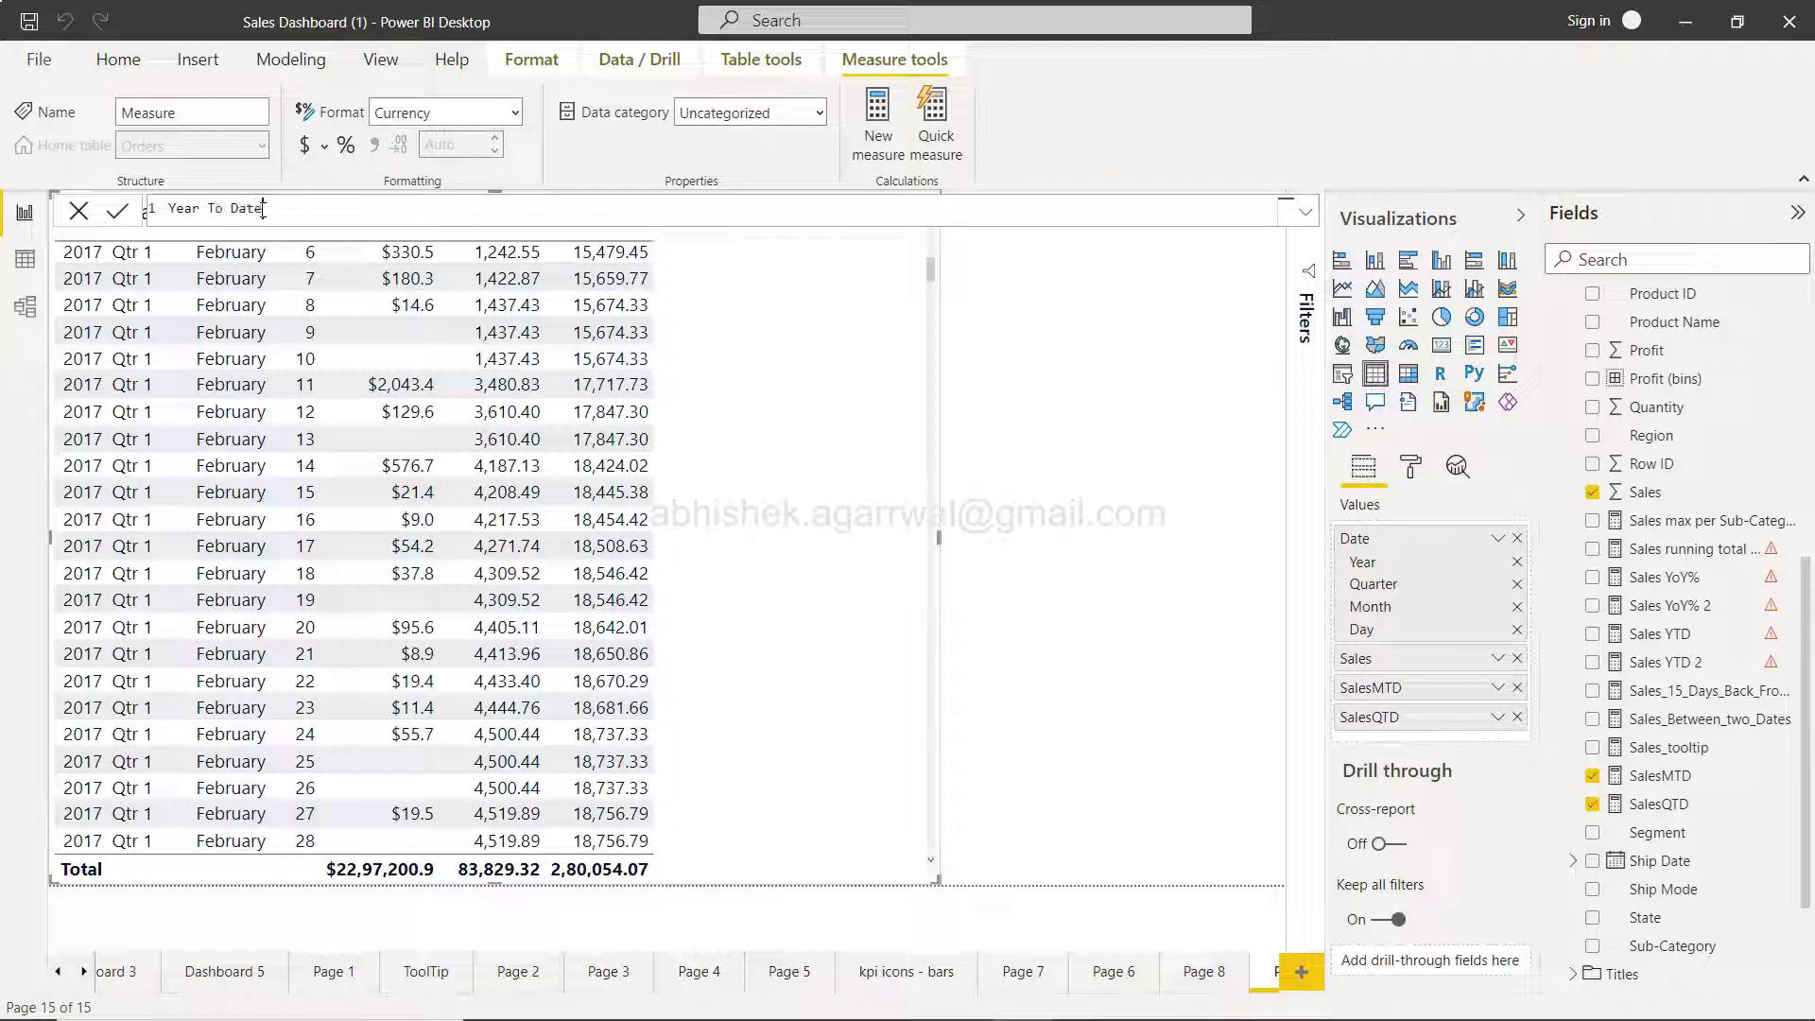
pyautogui.write(' Sum = CALCULATE(')
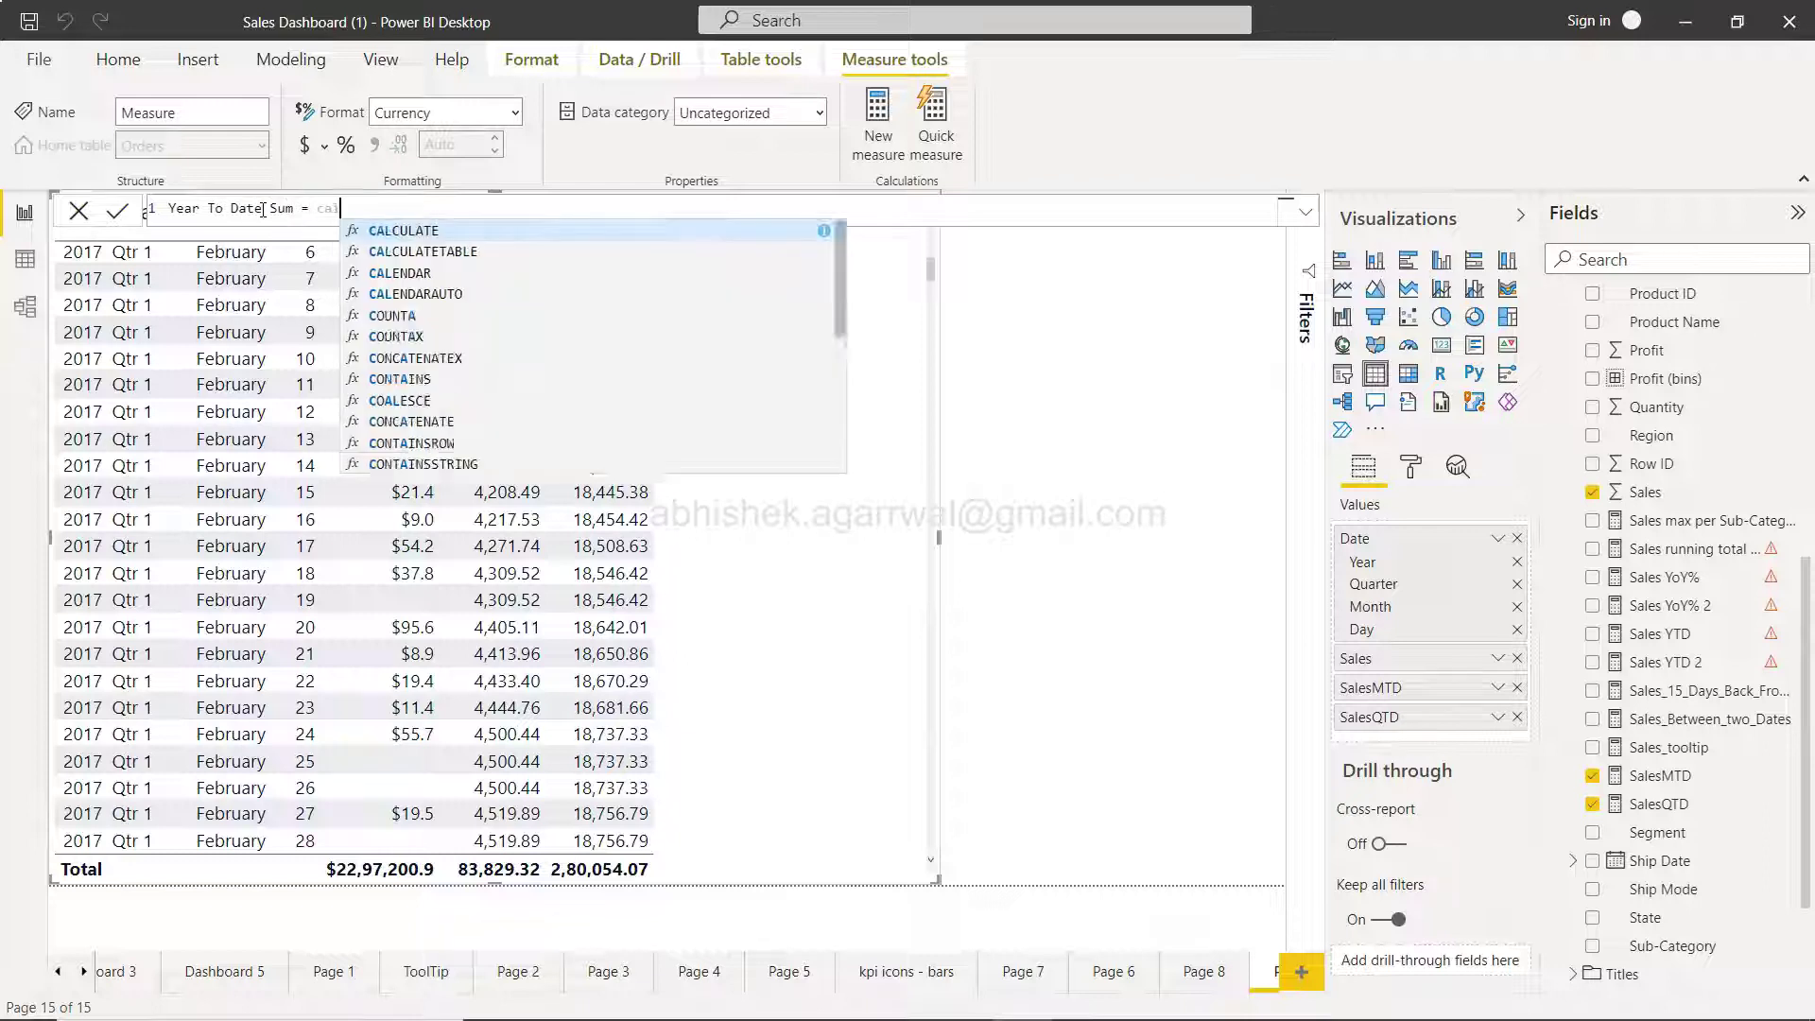
pyautogui.write('SUM(orde')
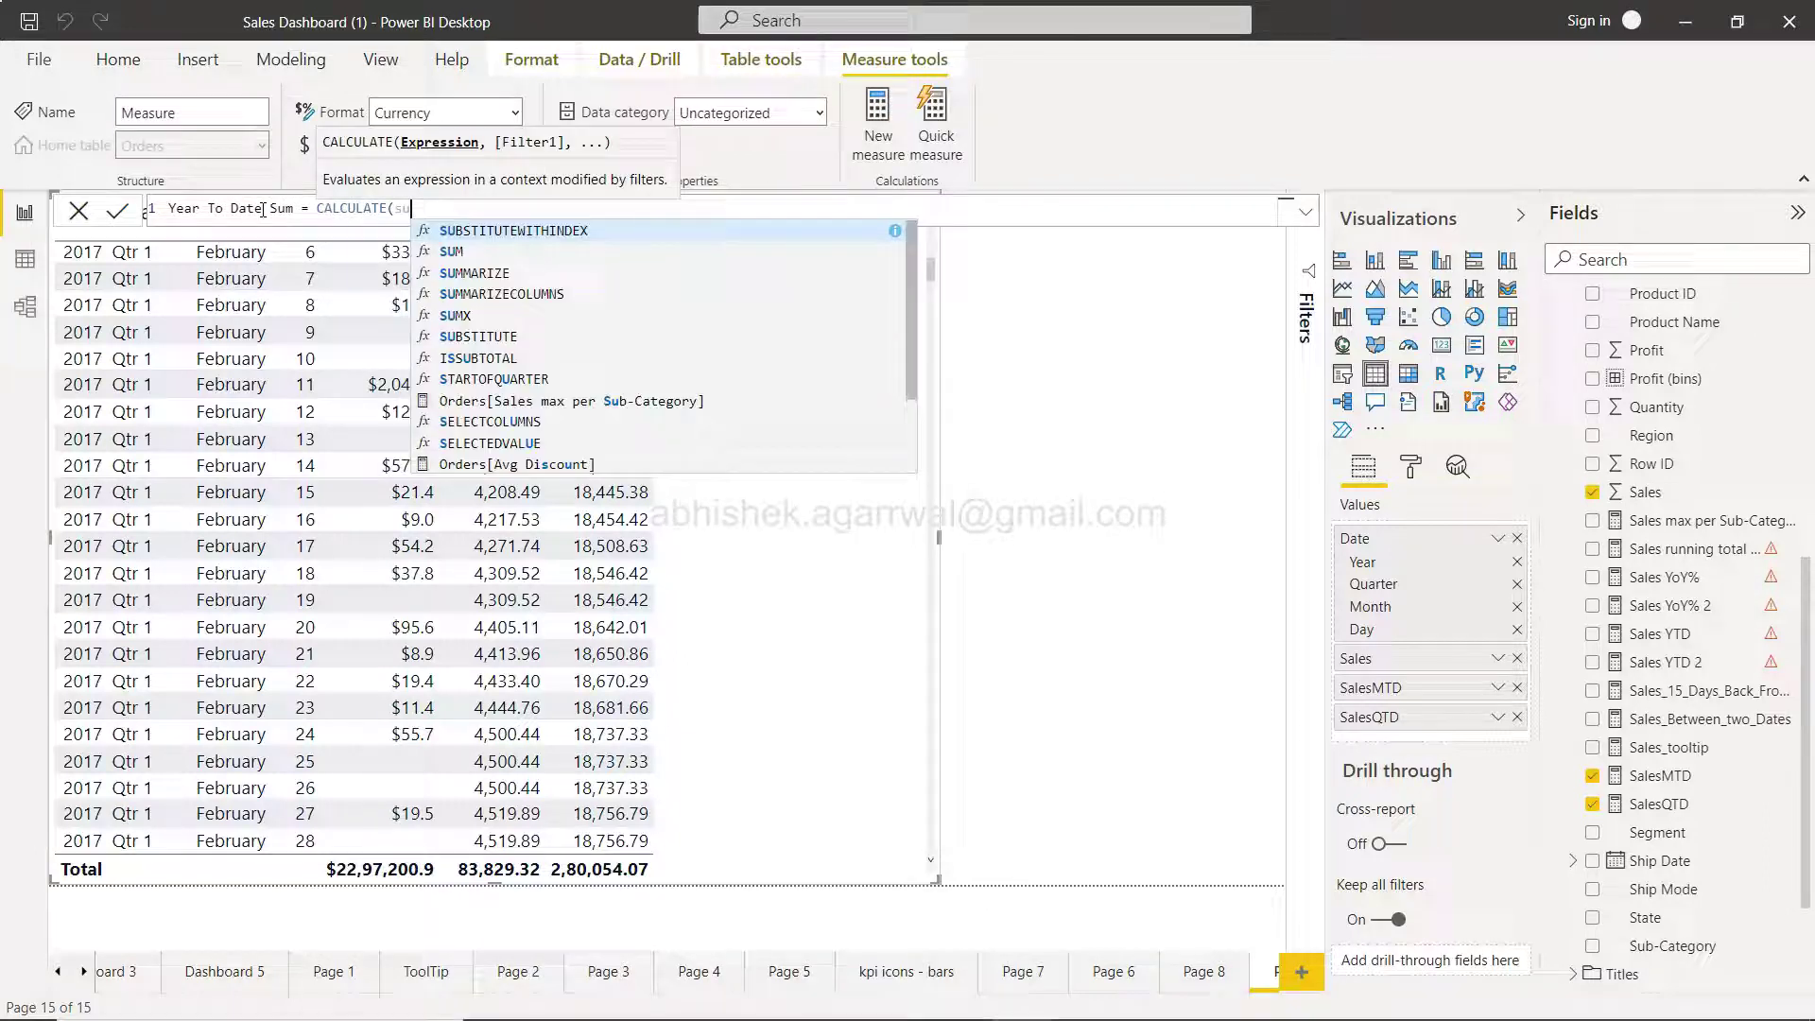
pyautogui.press('BackSpace')
pyautogui.press('BackSpace')
pyautogui.press('BackSpace')
pyautogui.press('BackSpace')
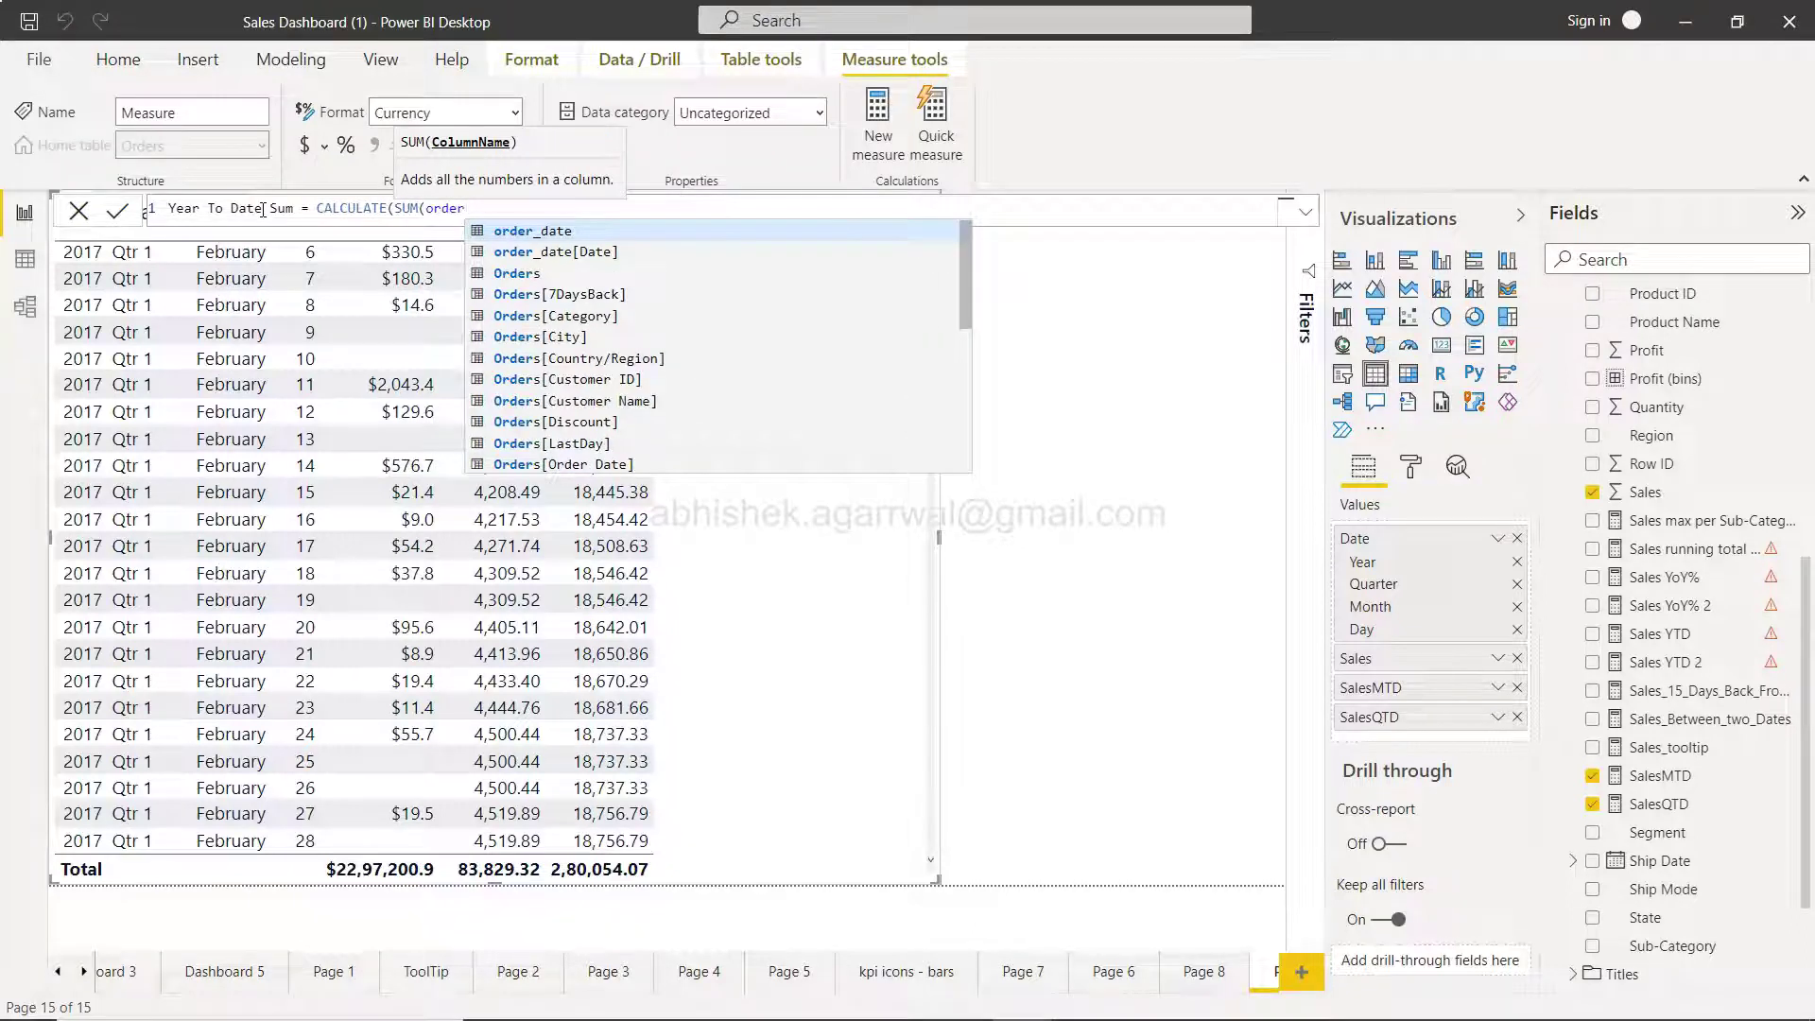
pyautogui.write('sale')
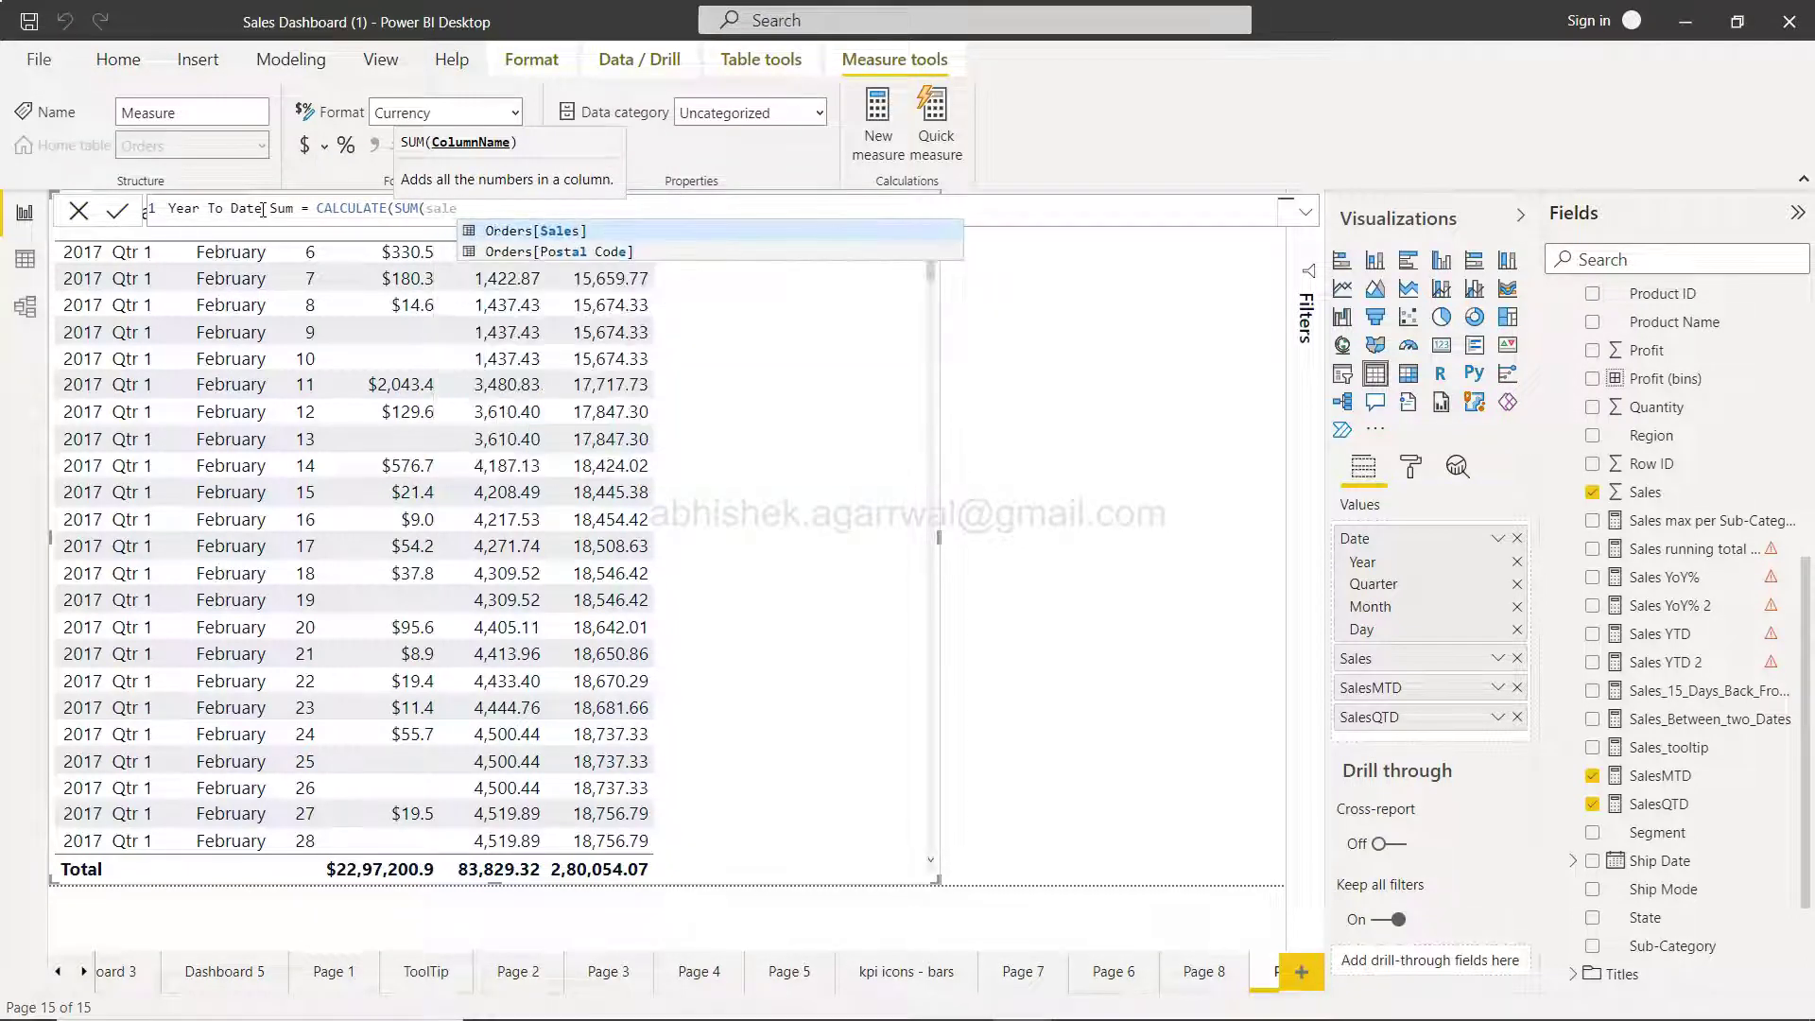
pyautogui.press('Tab')
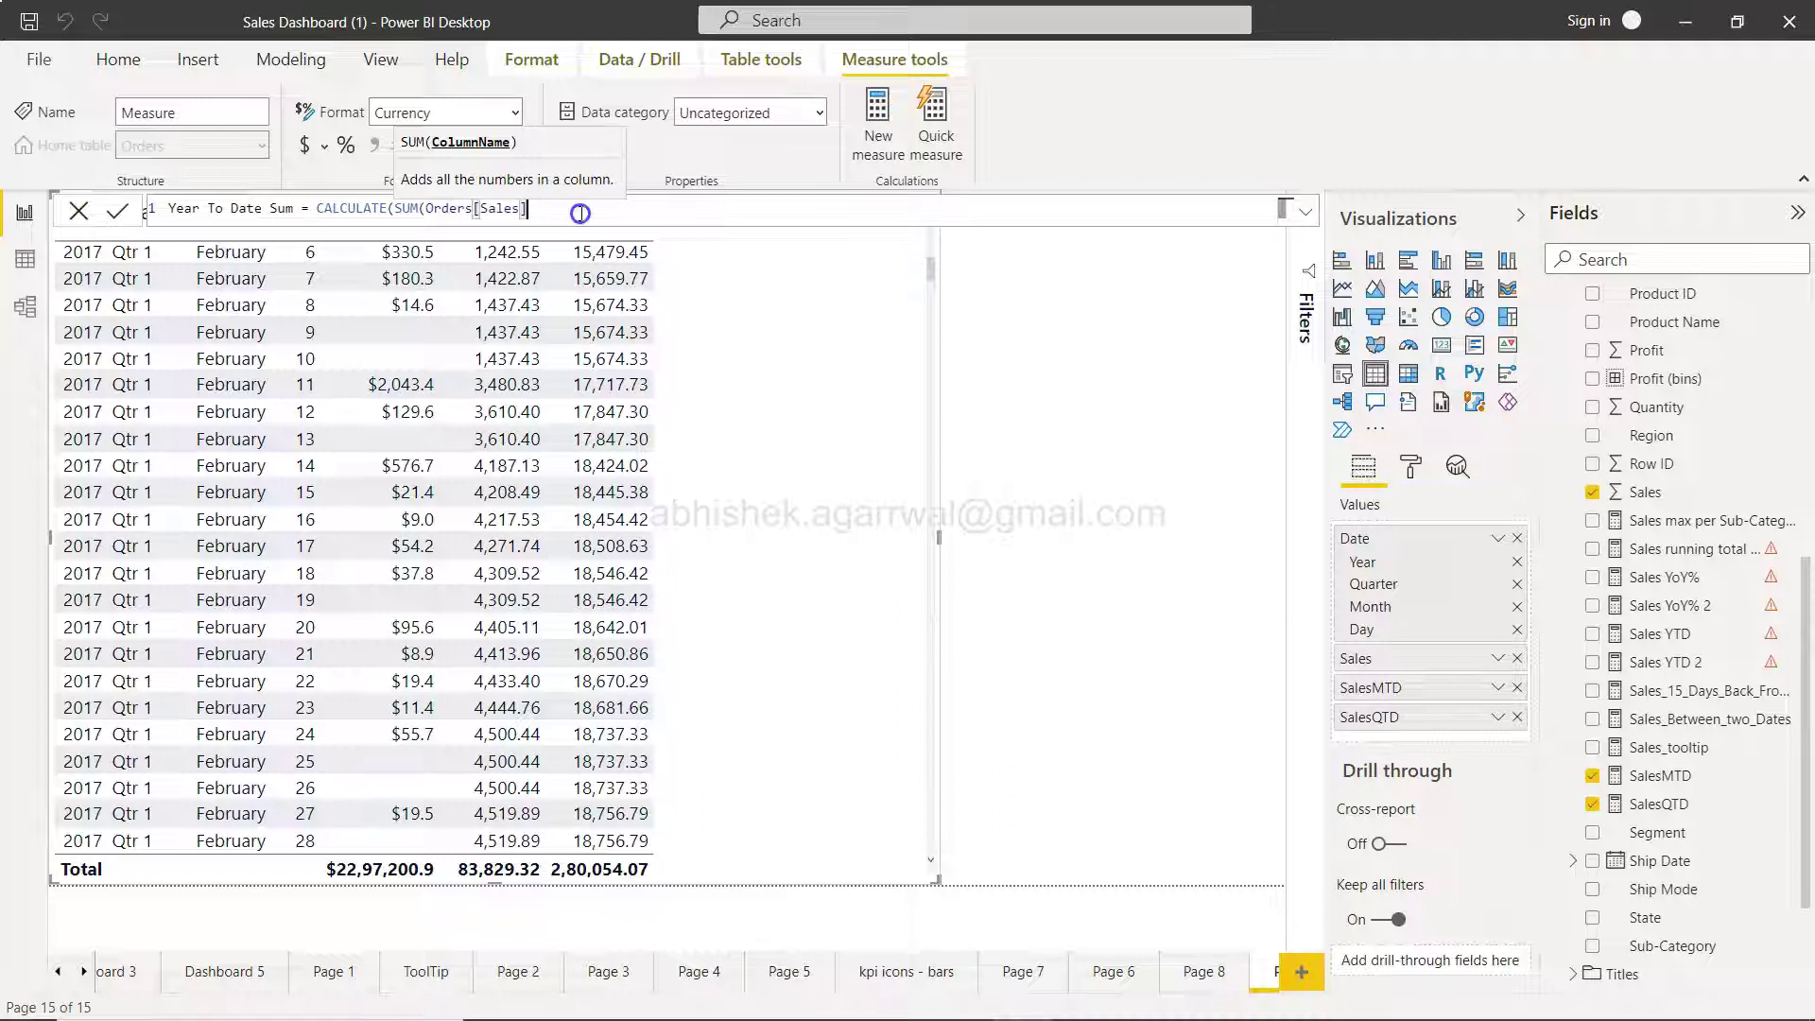
pyautogui.write(',')
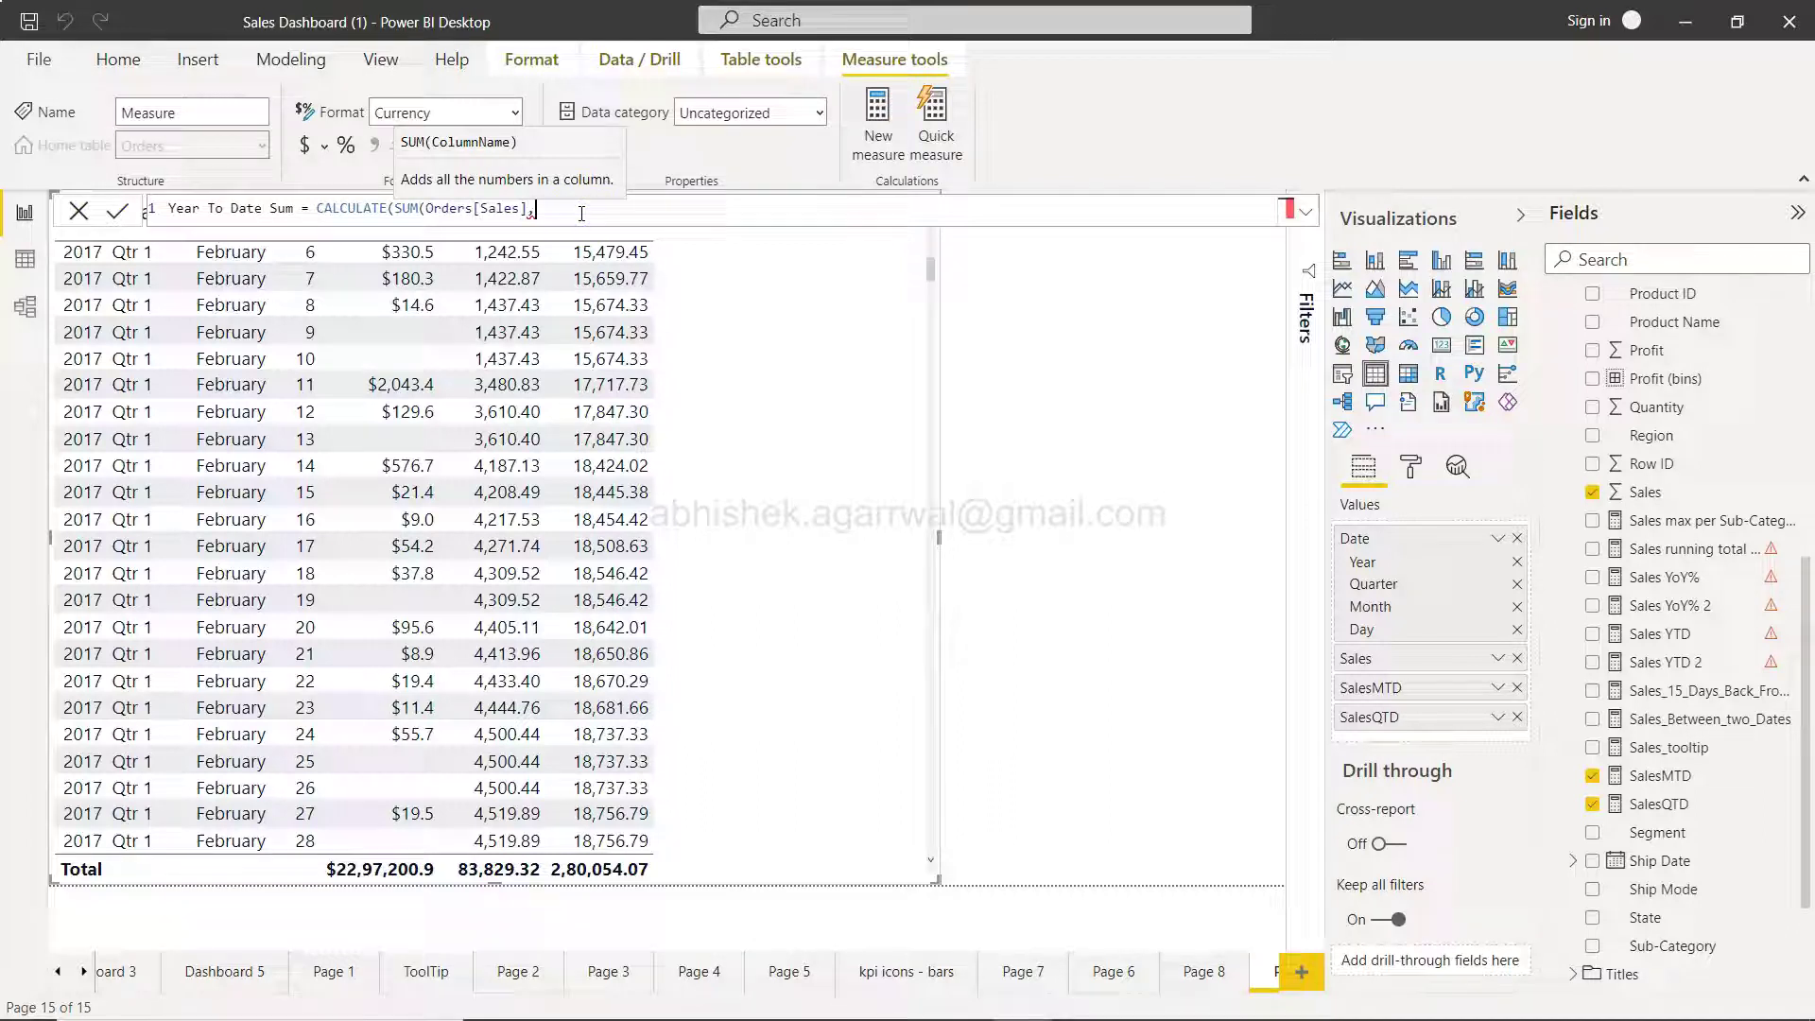
pyautogui.write('dates')
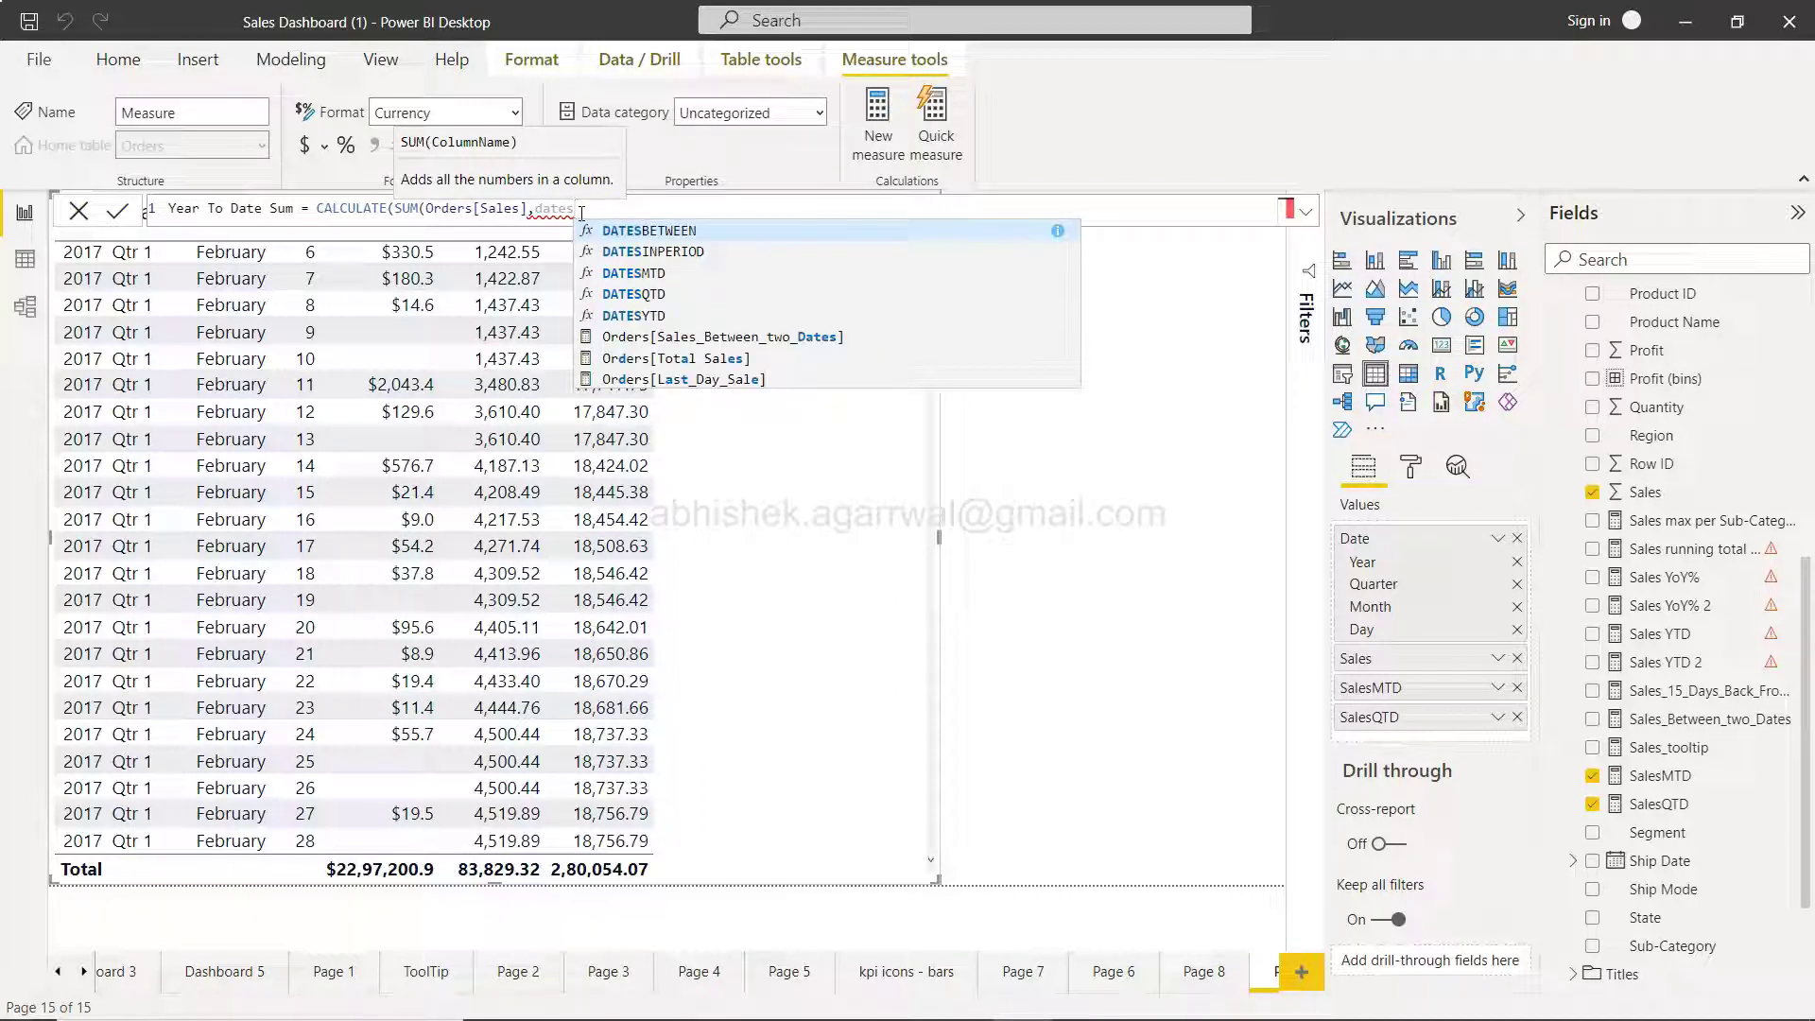
# Insert the DATESYTD function into the Year To Date Sum formula
pyautogui.press('Down')
pyautogui.press('Down')
pyautogui.press('Down')
pyautogui.press('Down')
pyautogui.press('Tab')
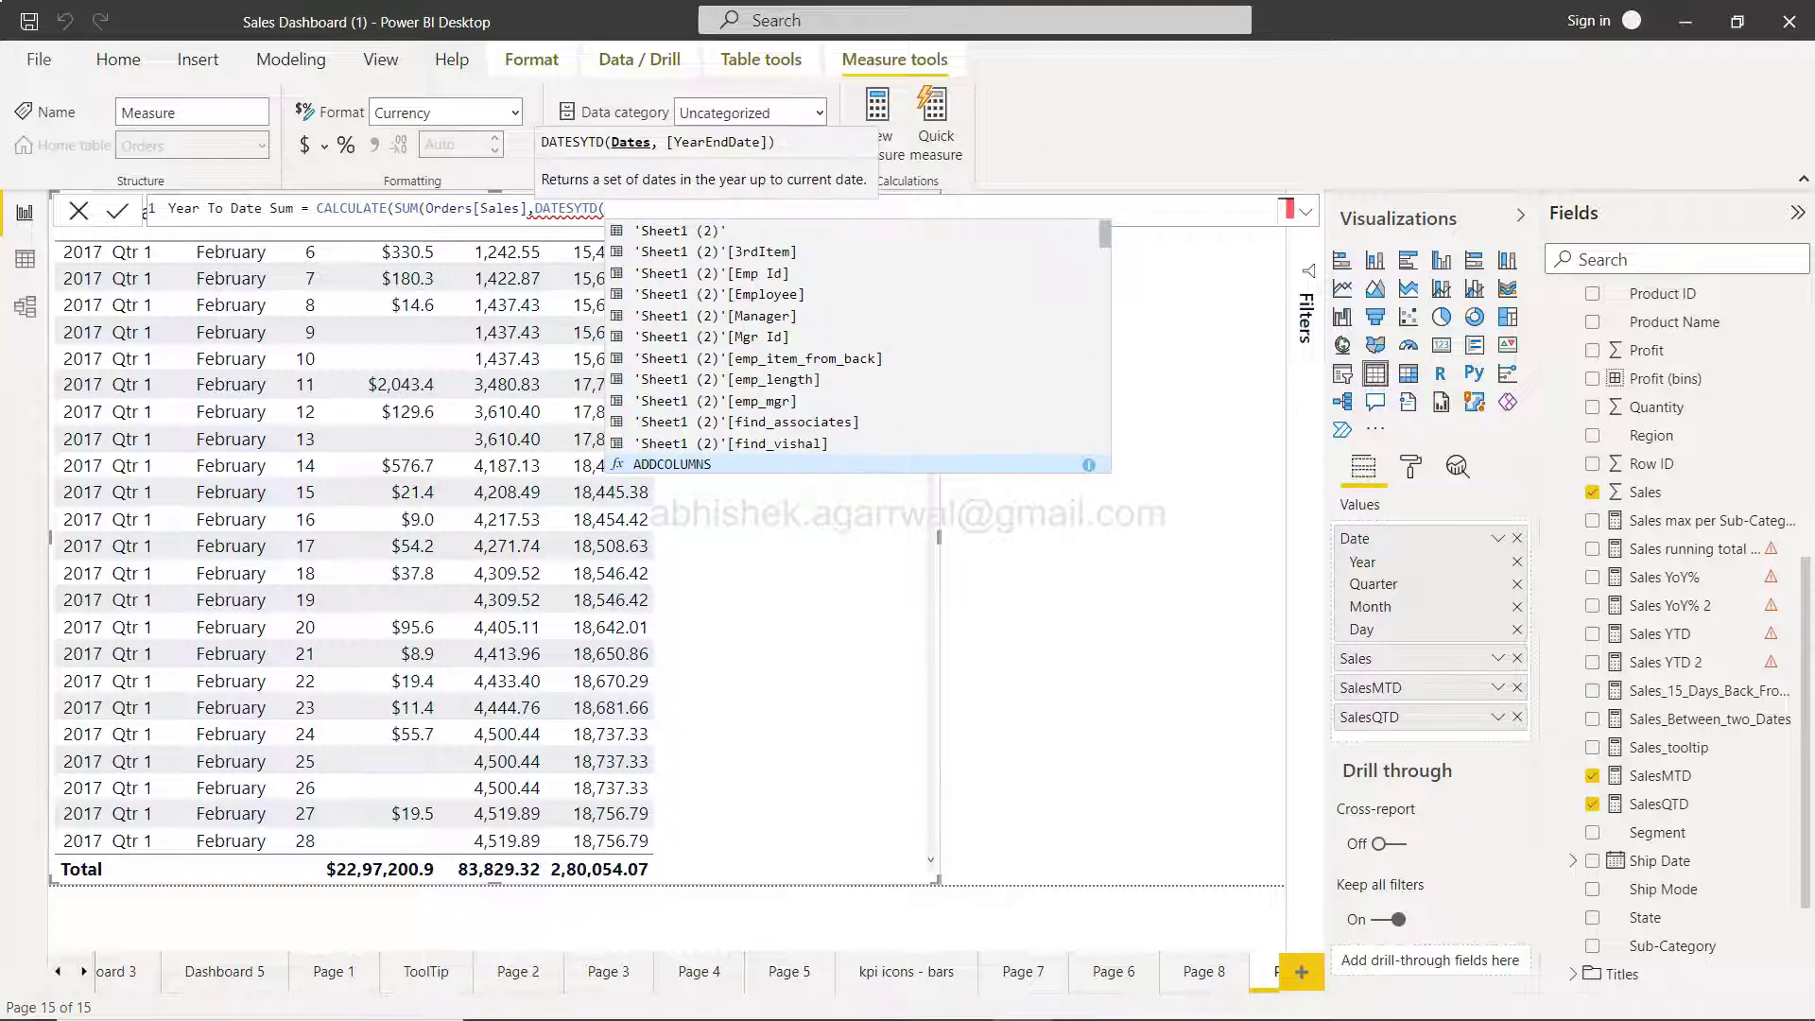
pyautogui.scroll(1, 1661, 728)
pyautogui.scroll(3, 1661, 730)
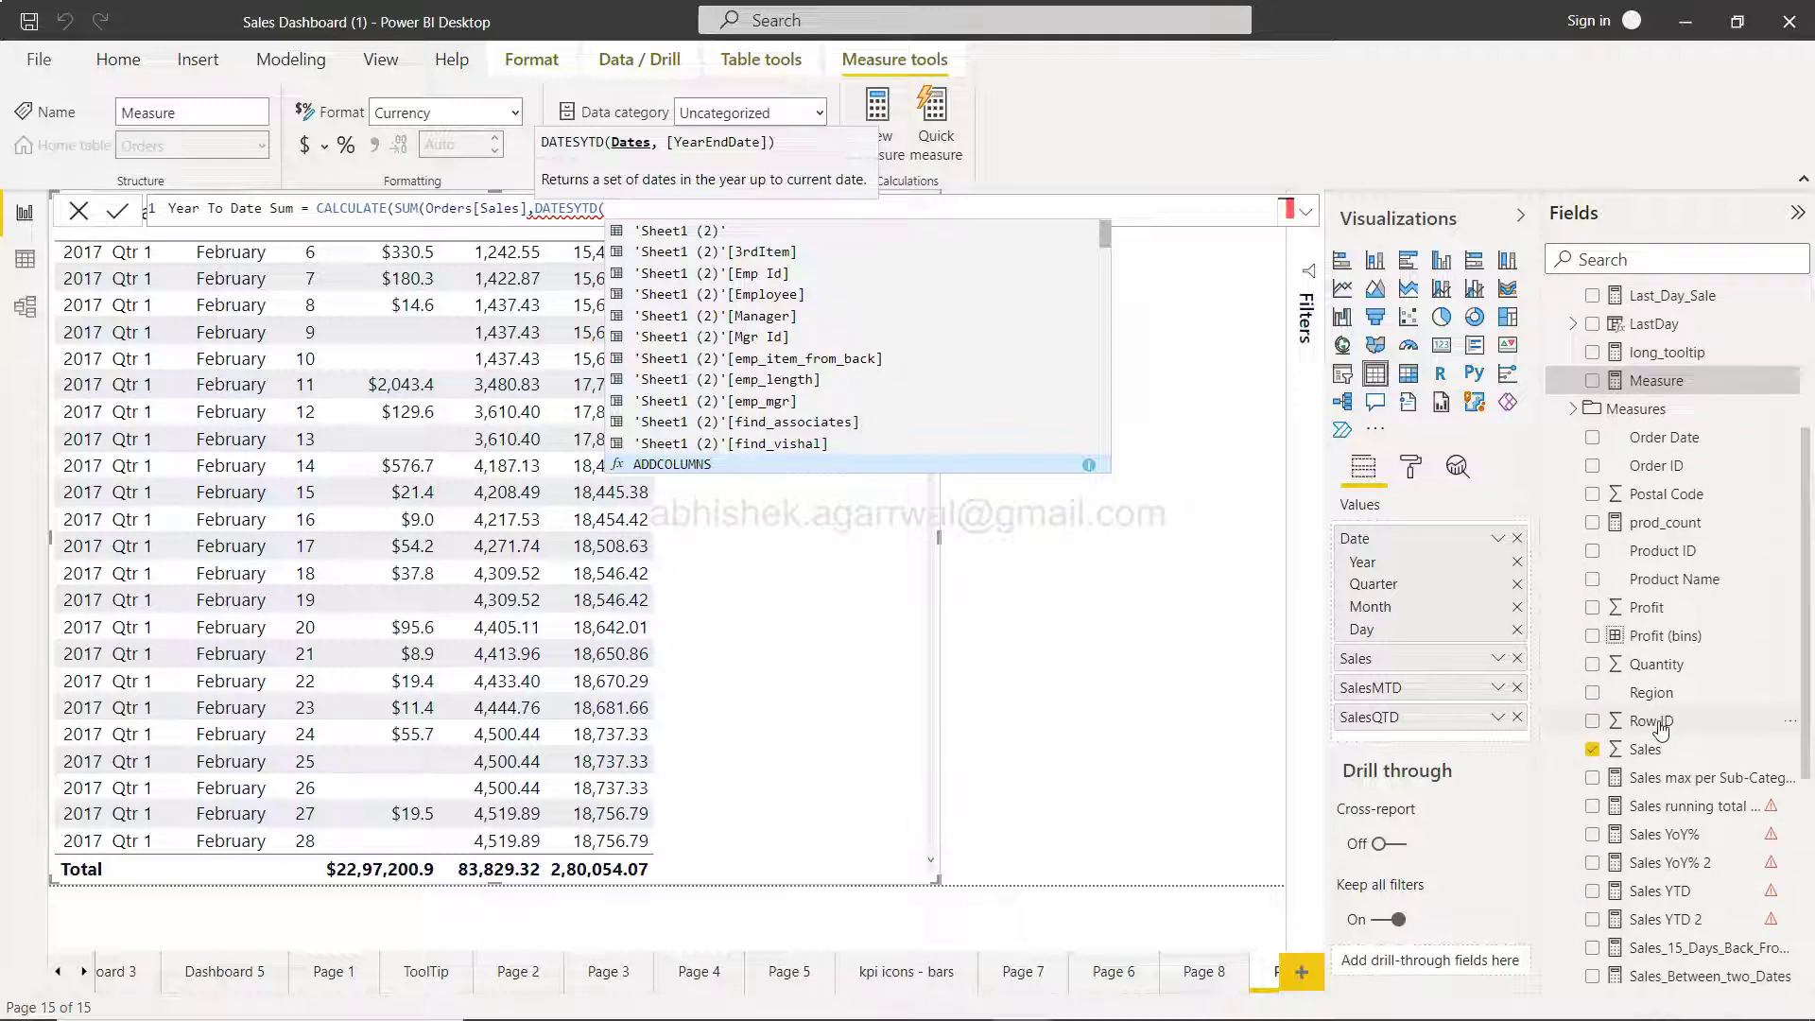
pyautogui.scroll(1, 1661, 728)
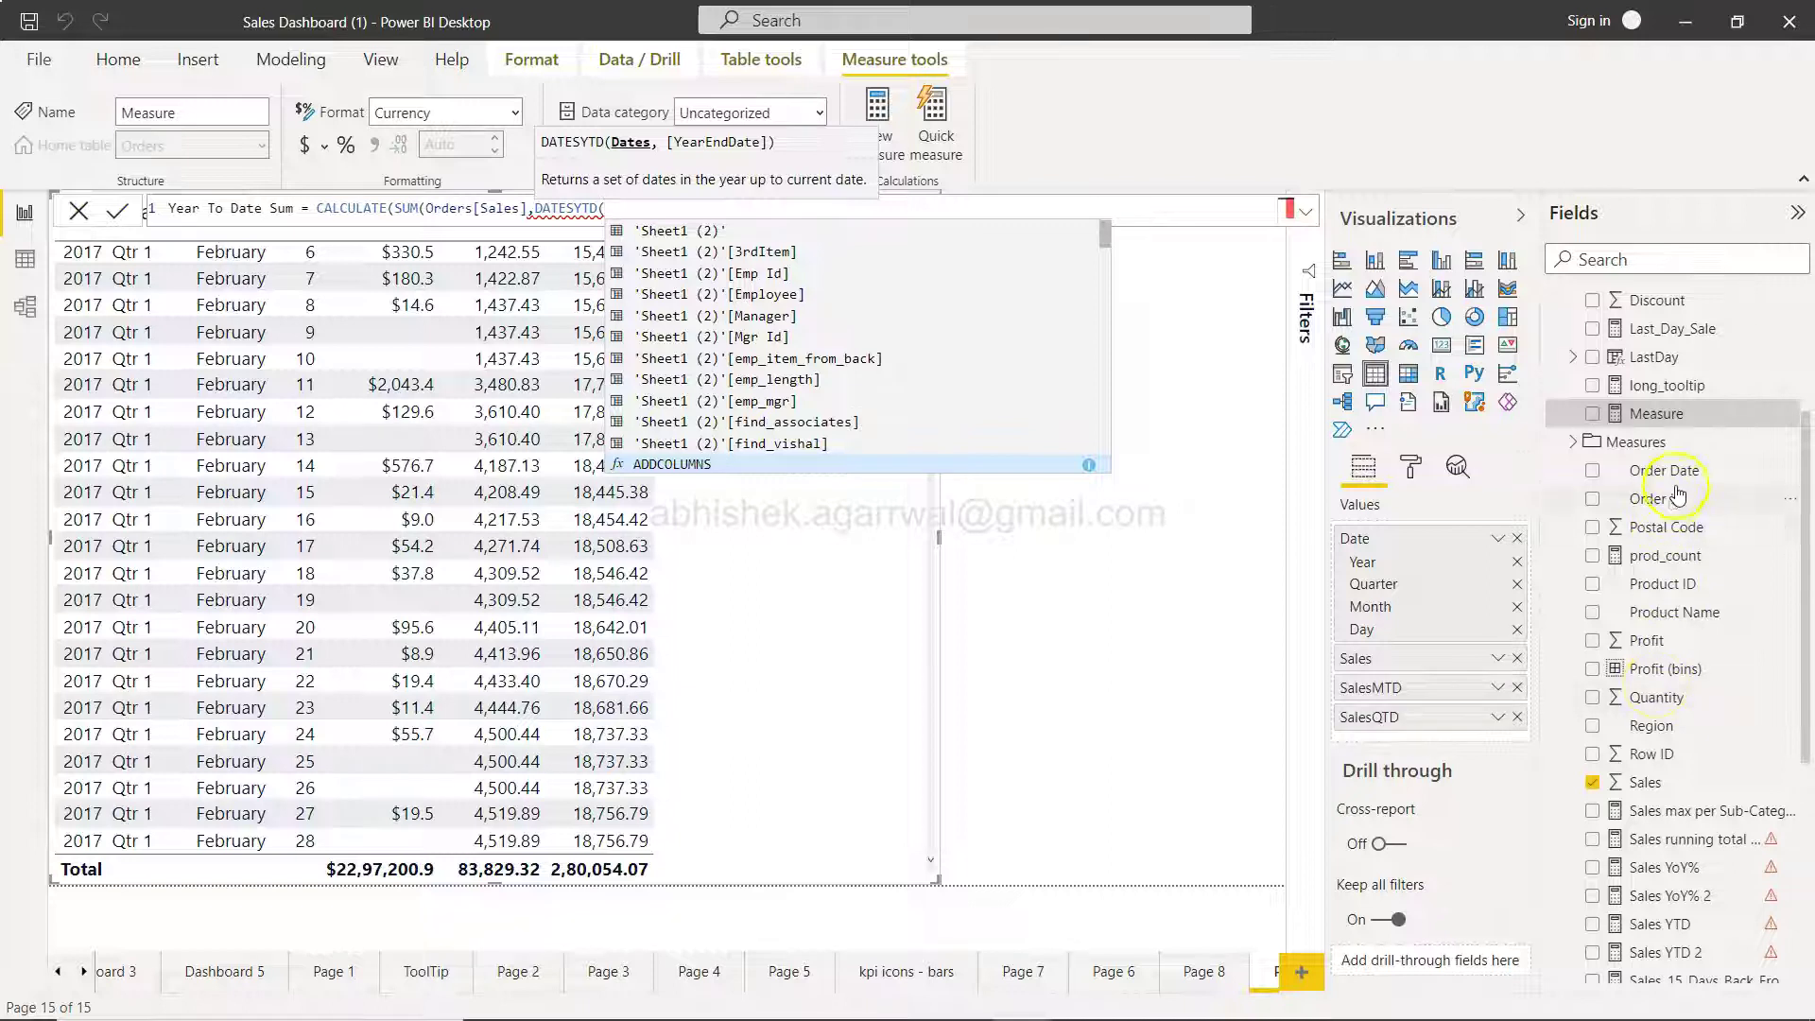
pyautogui.scroll(3, 1681, 488)
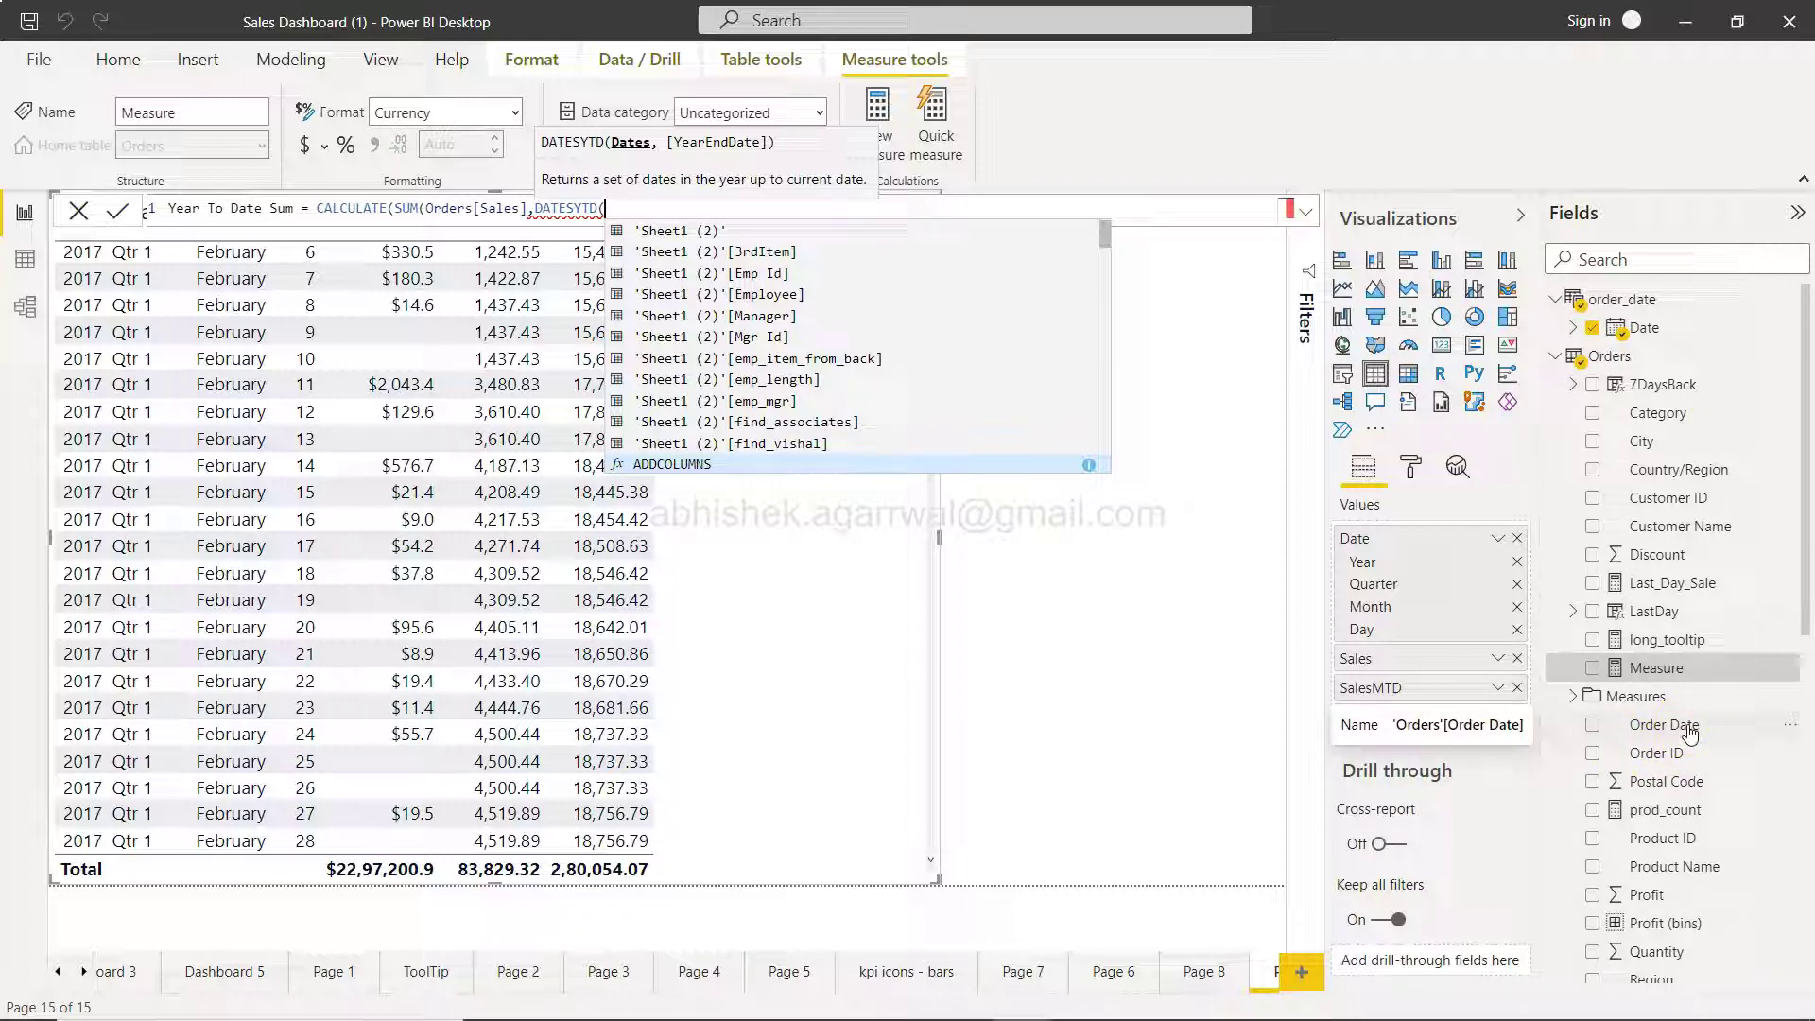
pyautogui.click(1660, 733)
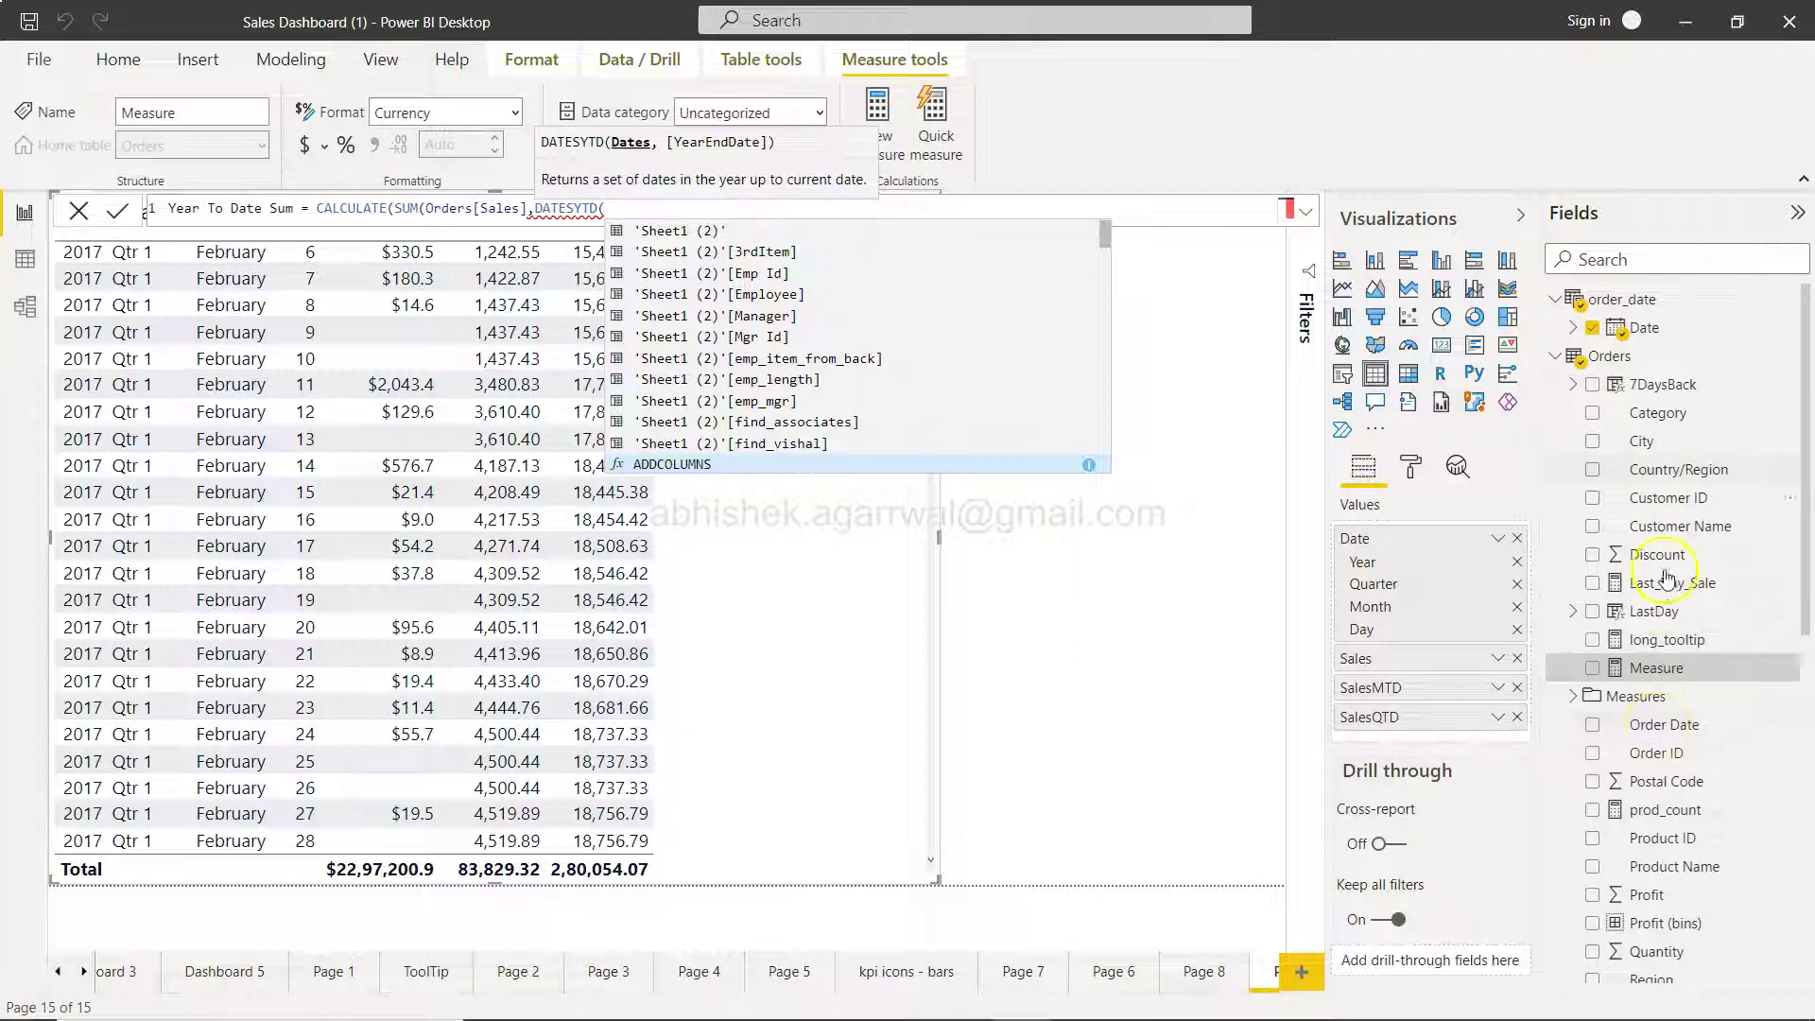
pyautogui.click(1664, 732)
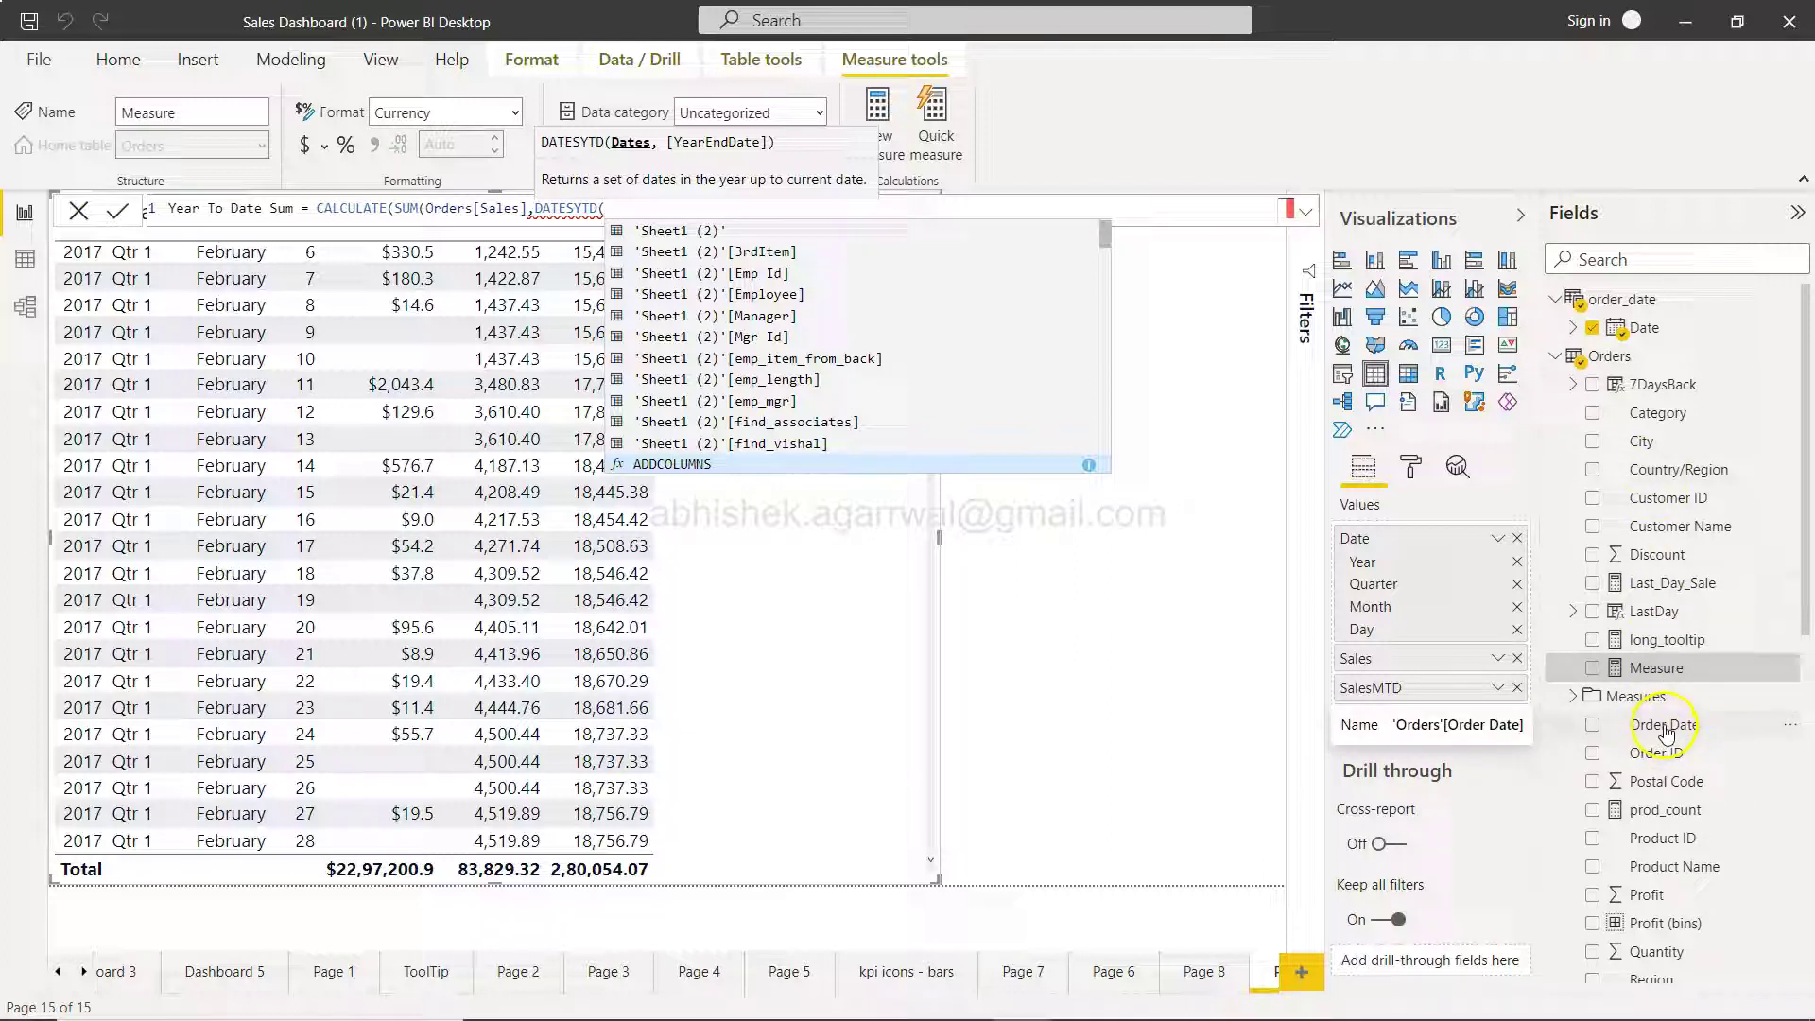
# Pass order_date[Date] as the DATESYTD argument and close the parentheses
pyautogui.click(1655, 359)
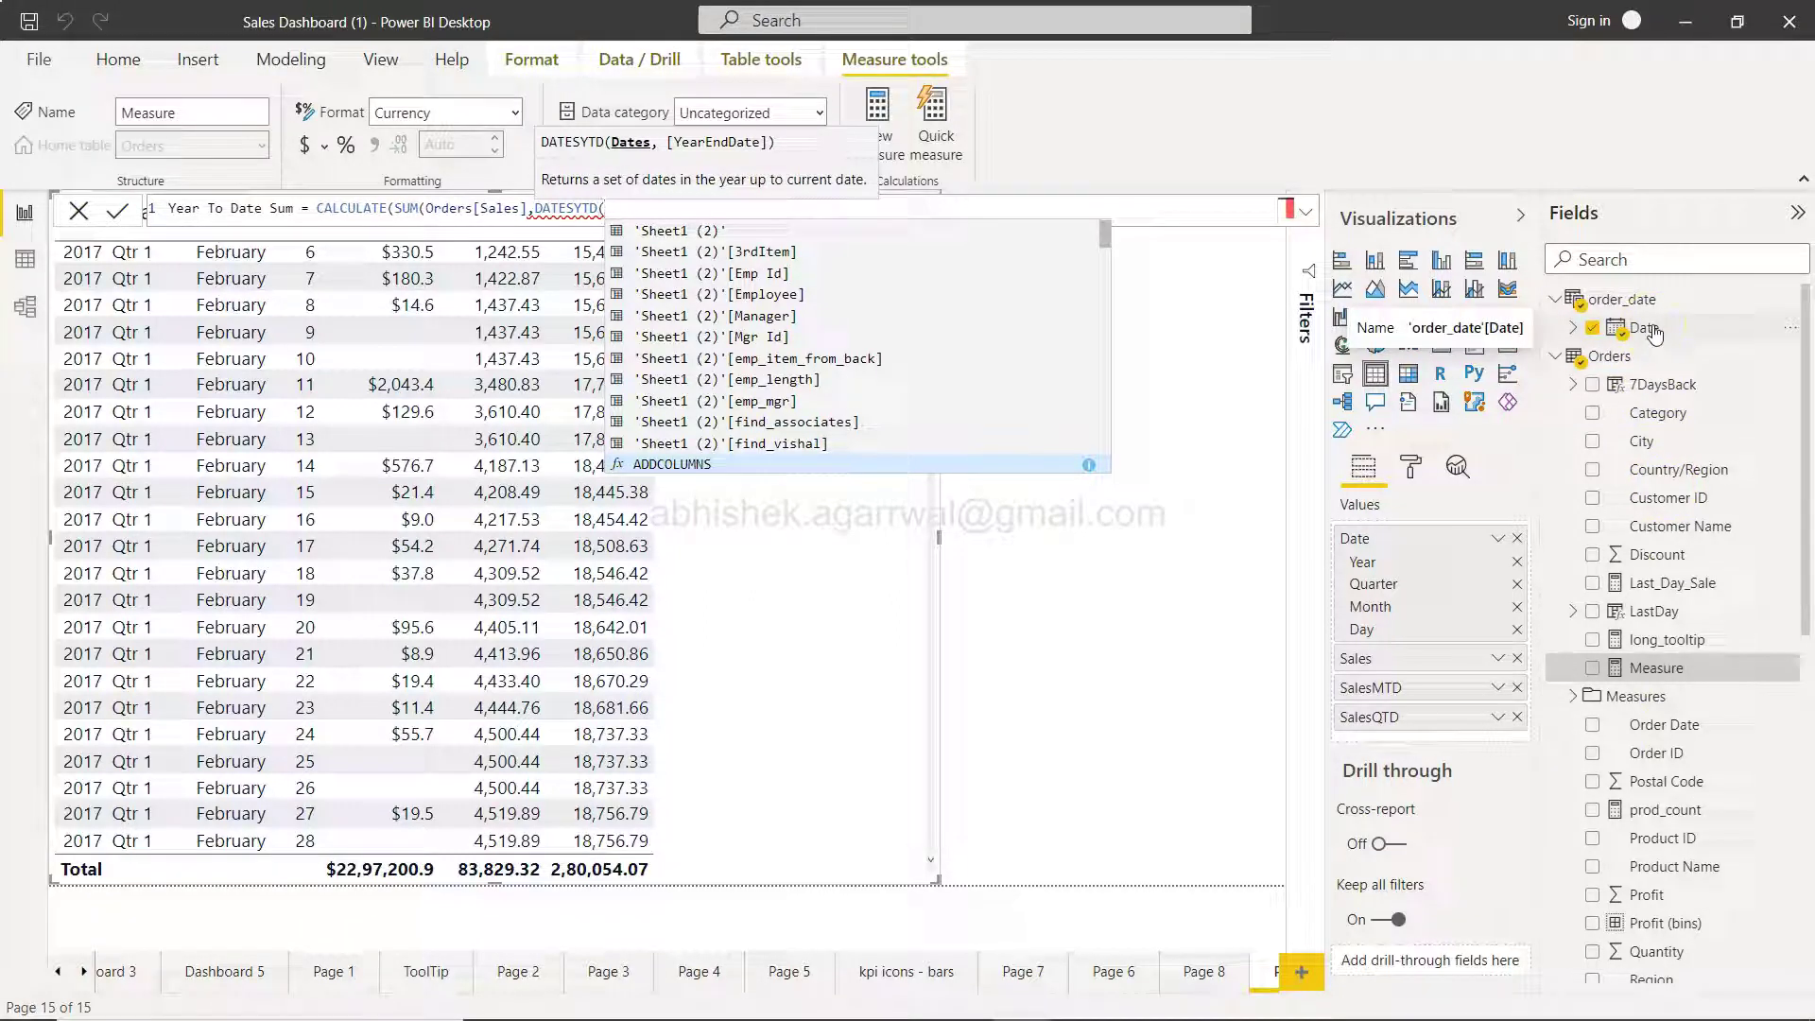
pyautogui.write('Date')
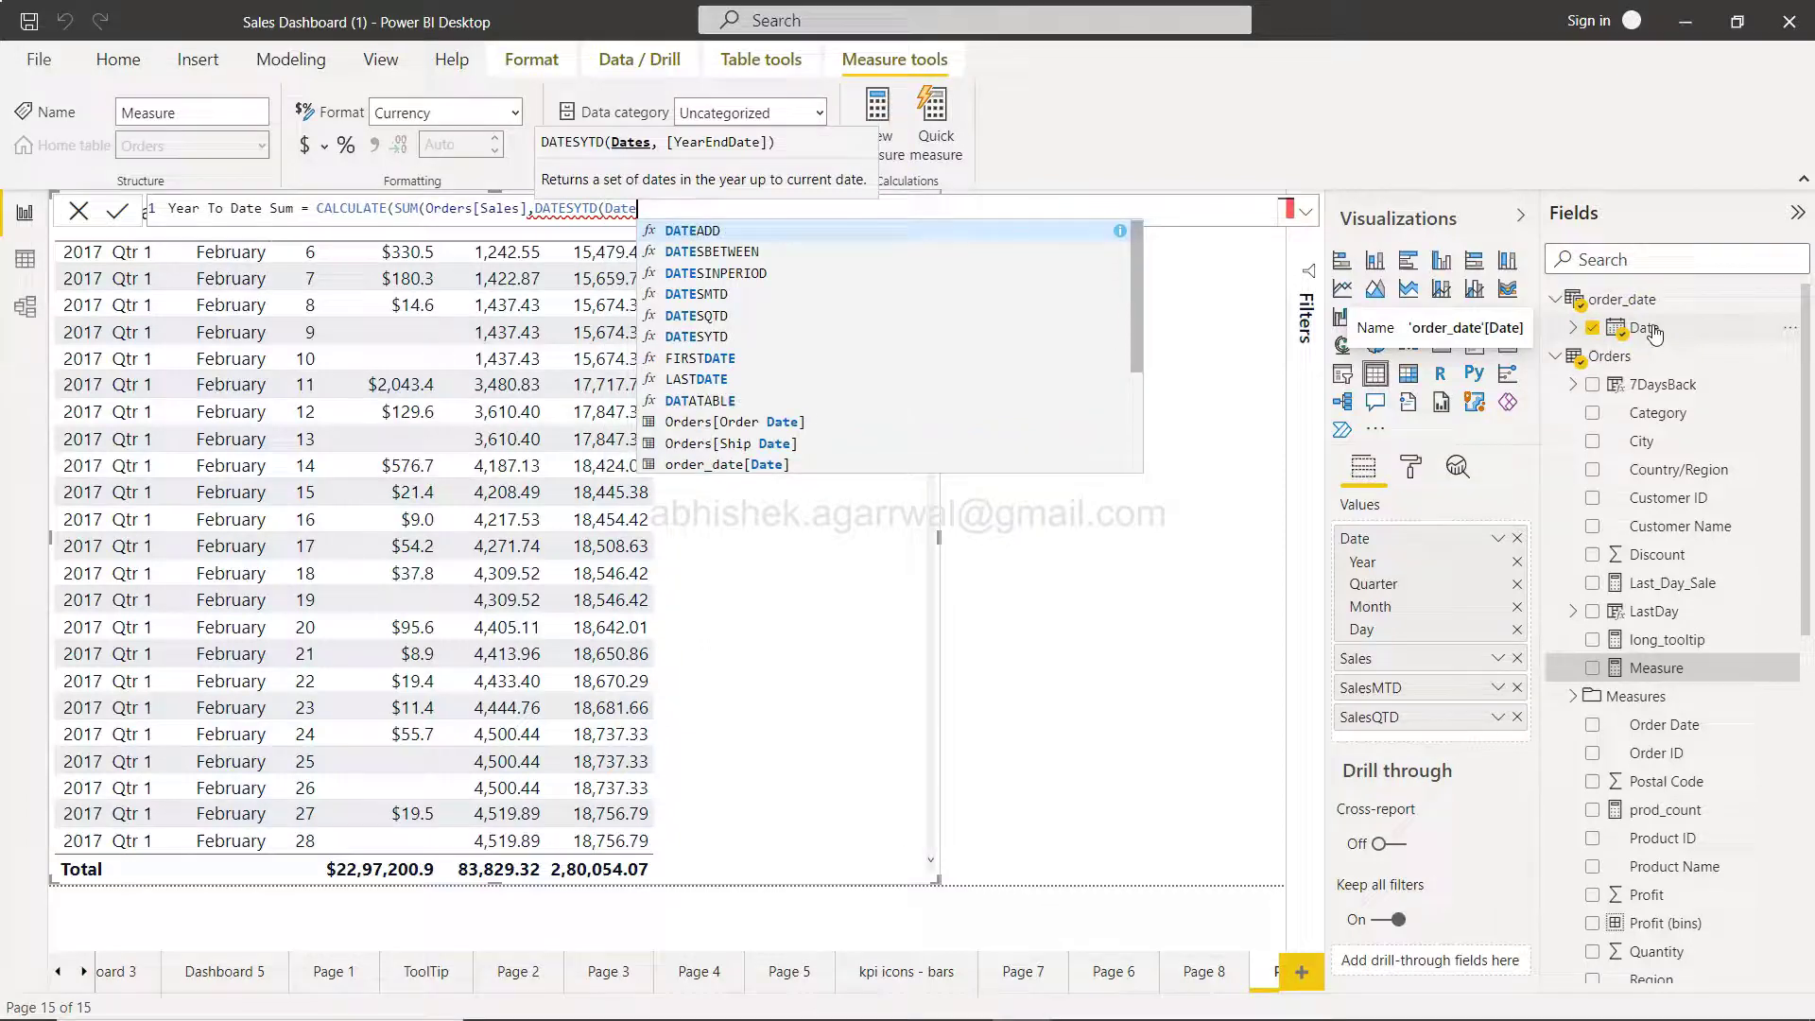
pyautogui.press('Down')
pyautogui.press('Down')
pyautogui.press('Down')
pyautogui.press('Down')
pyautogui.press('Down')
pyautogui.press('Down')
pyautogui.press('Down')
pyautogui.press('Down')
pyautogui.press('Down')
pyautogui.press('Down')
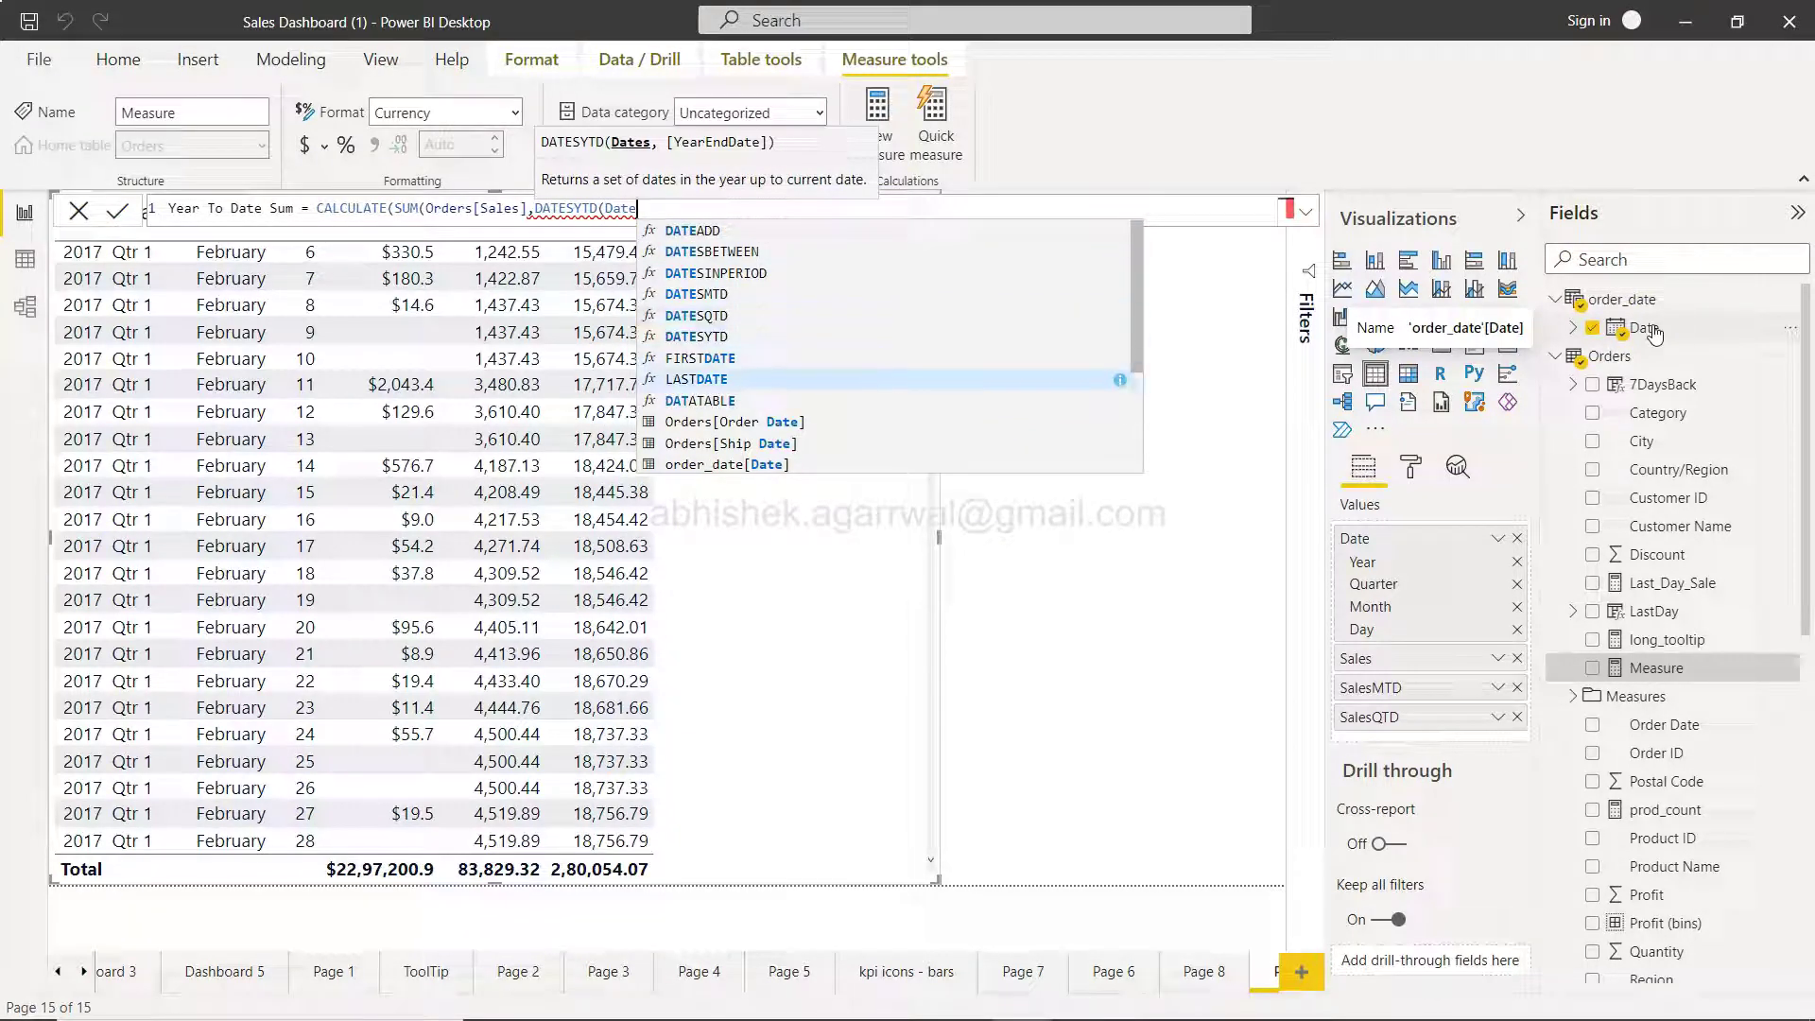
pyautogui.press('Down')
pyautogui.press('Tab')
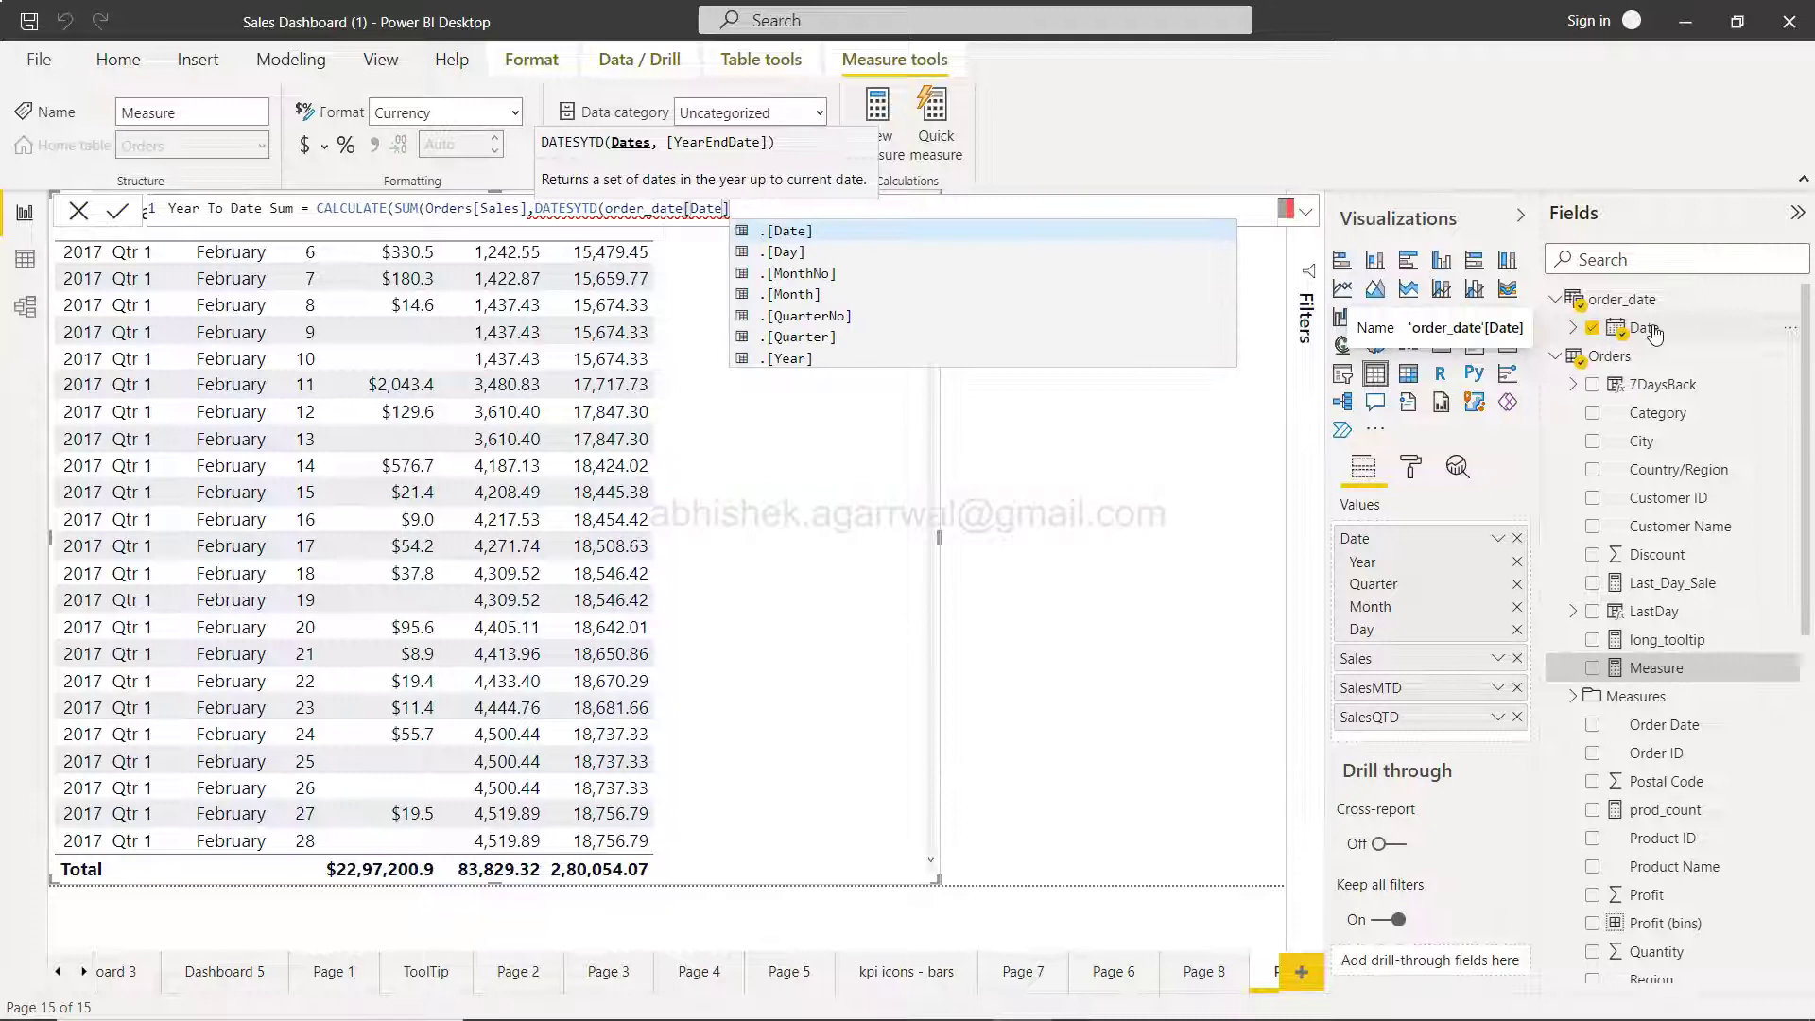
pyautogui.write(')')
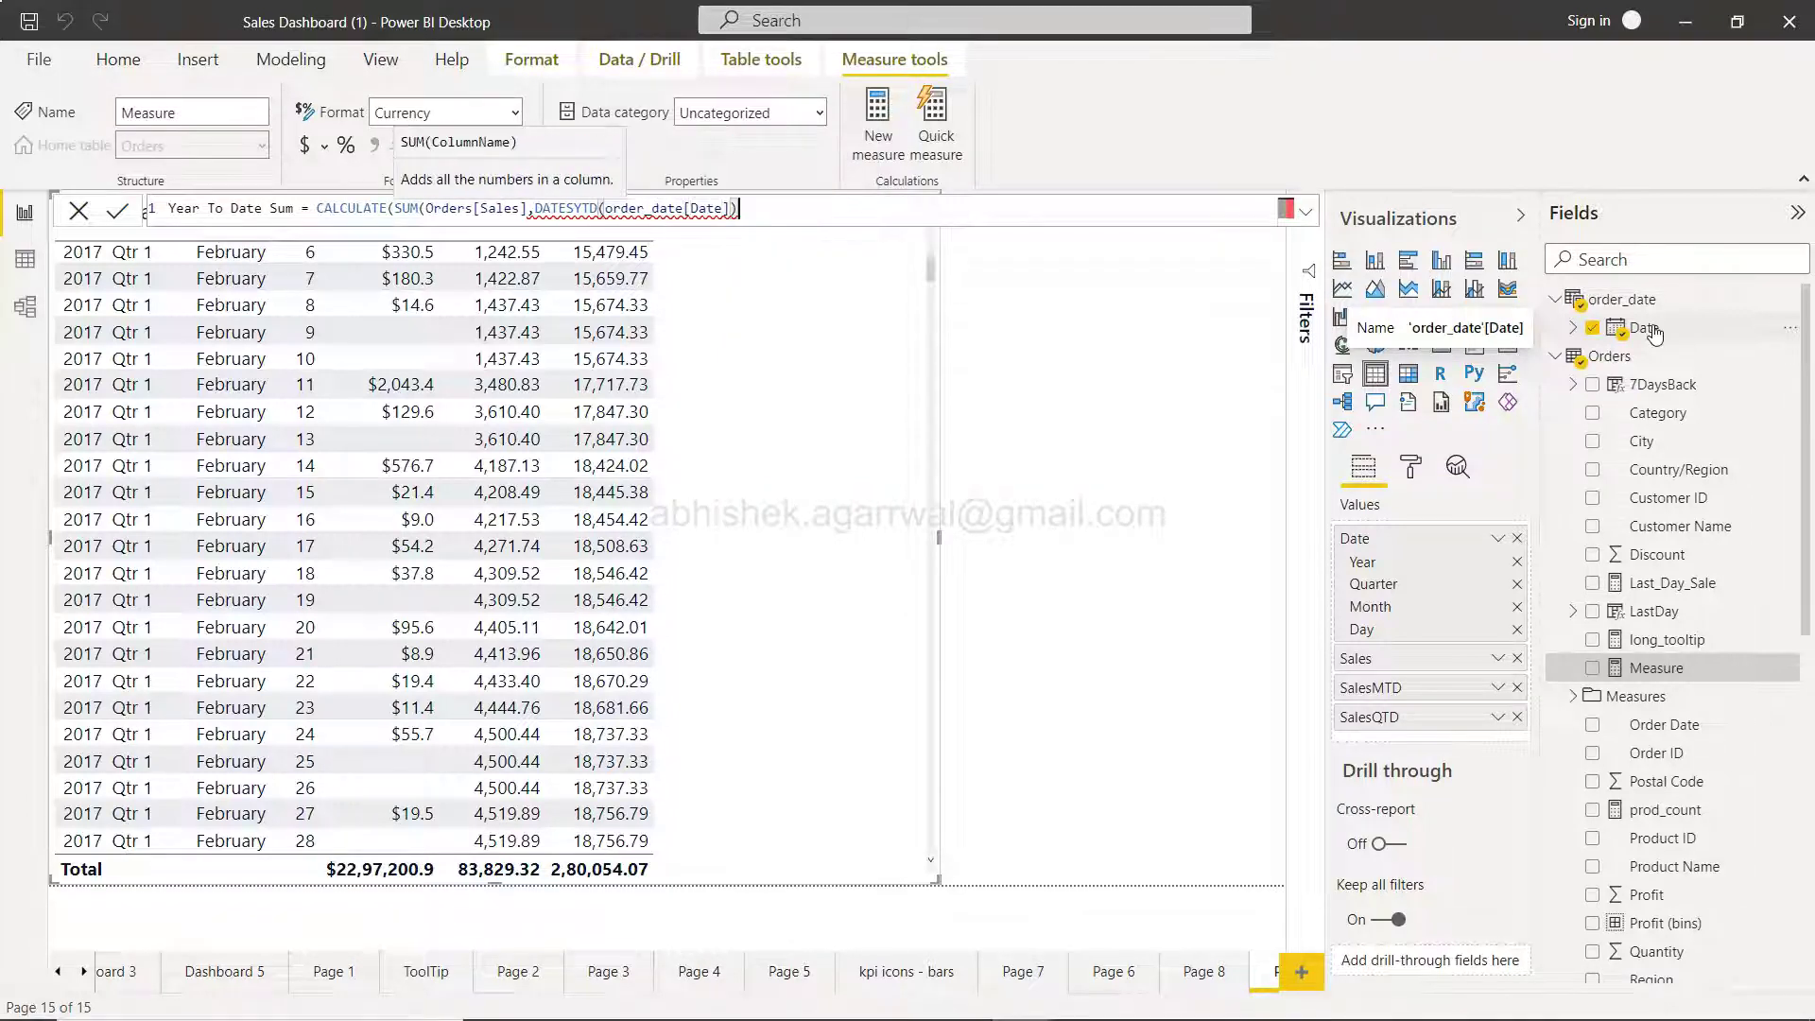
pyautogui.write(')')
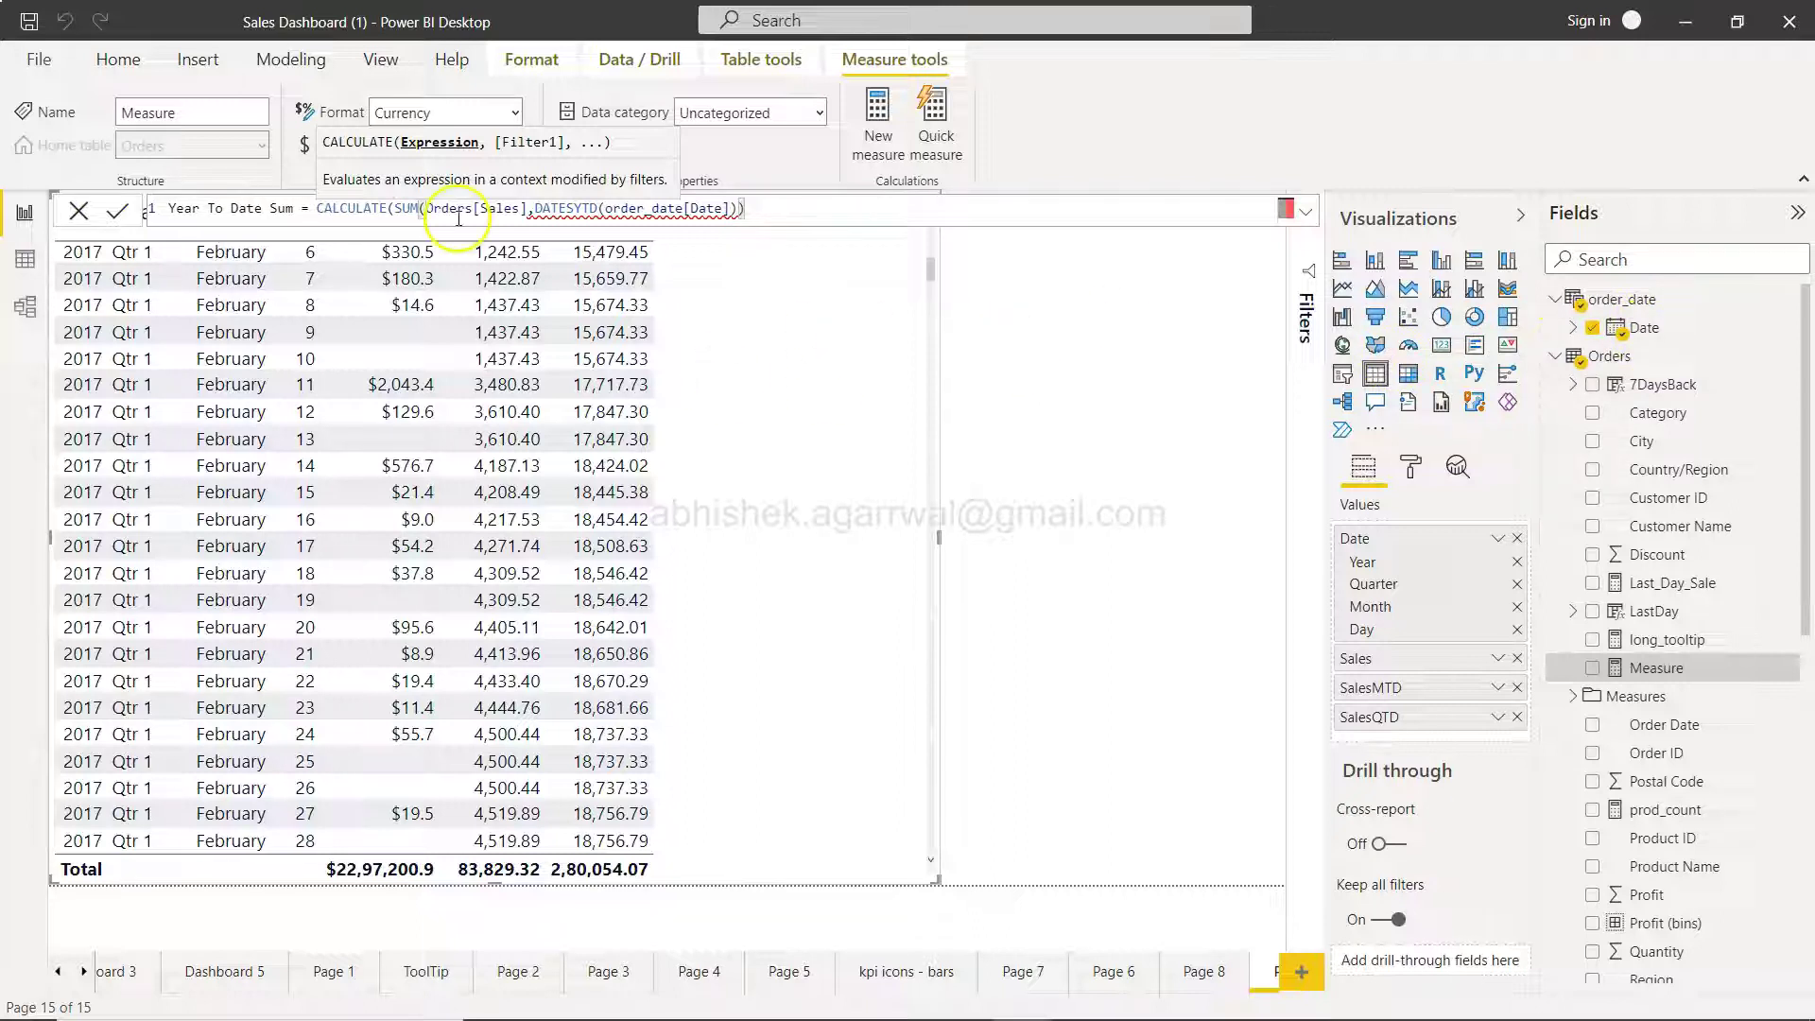
# Add the missing parenthesis after Orders[Sales], commit the measure, and find it in Fields
pyautogui.click(525, 209)
pyautogui.write(')')
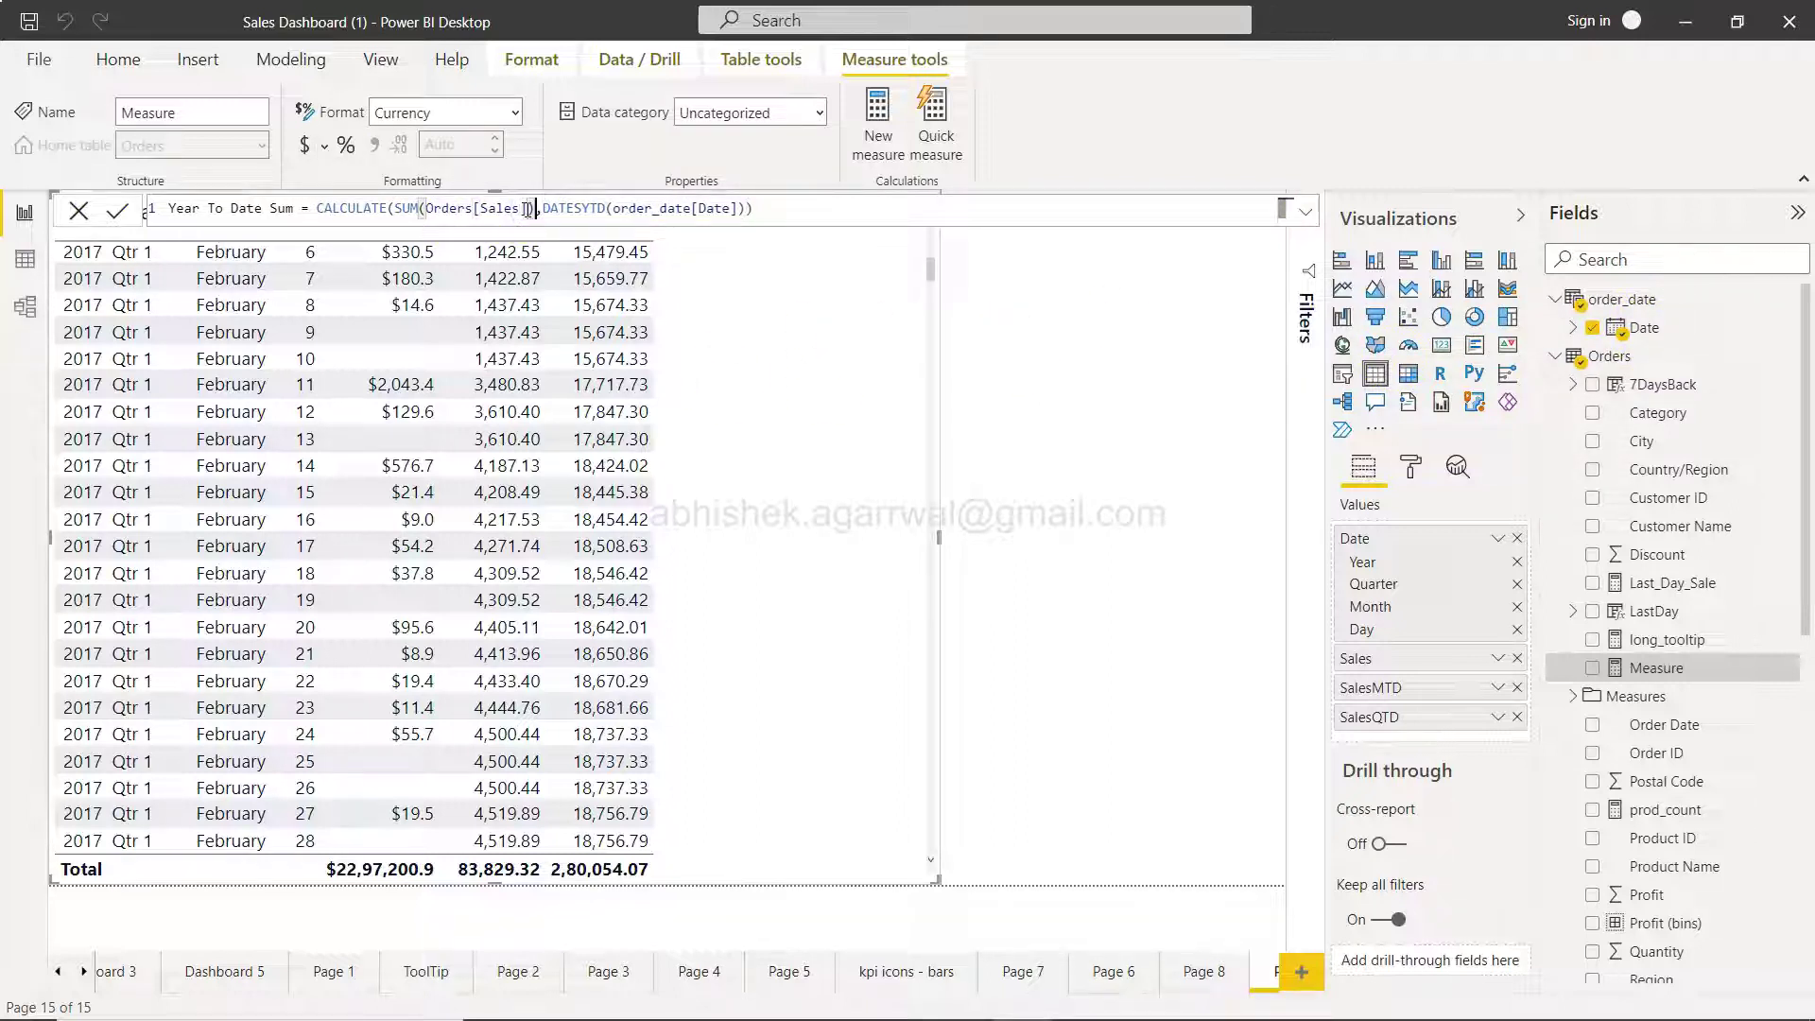
pyautogui.click(761, 208)
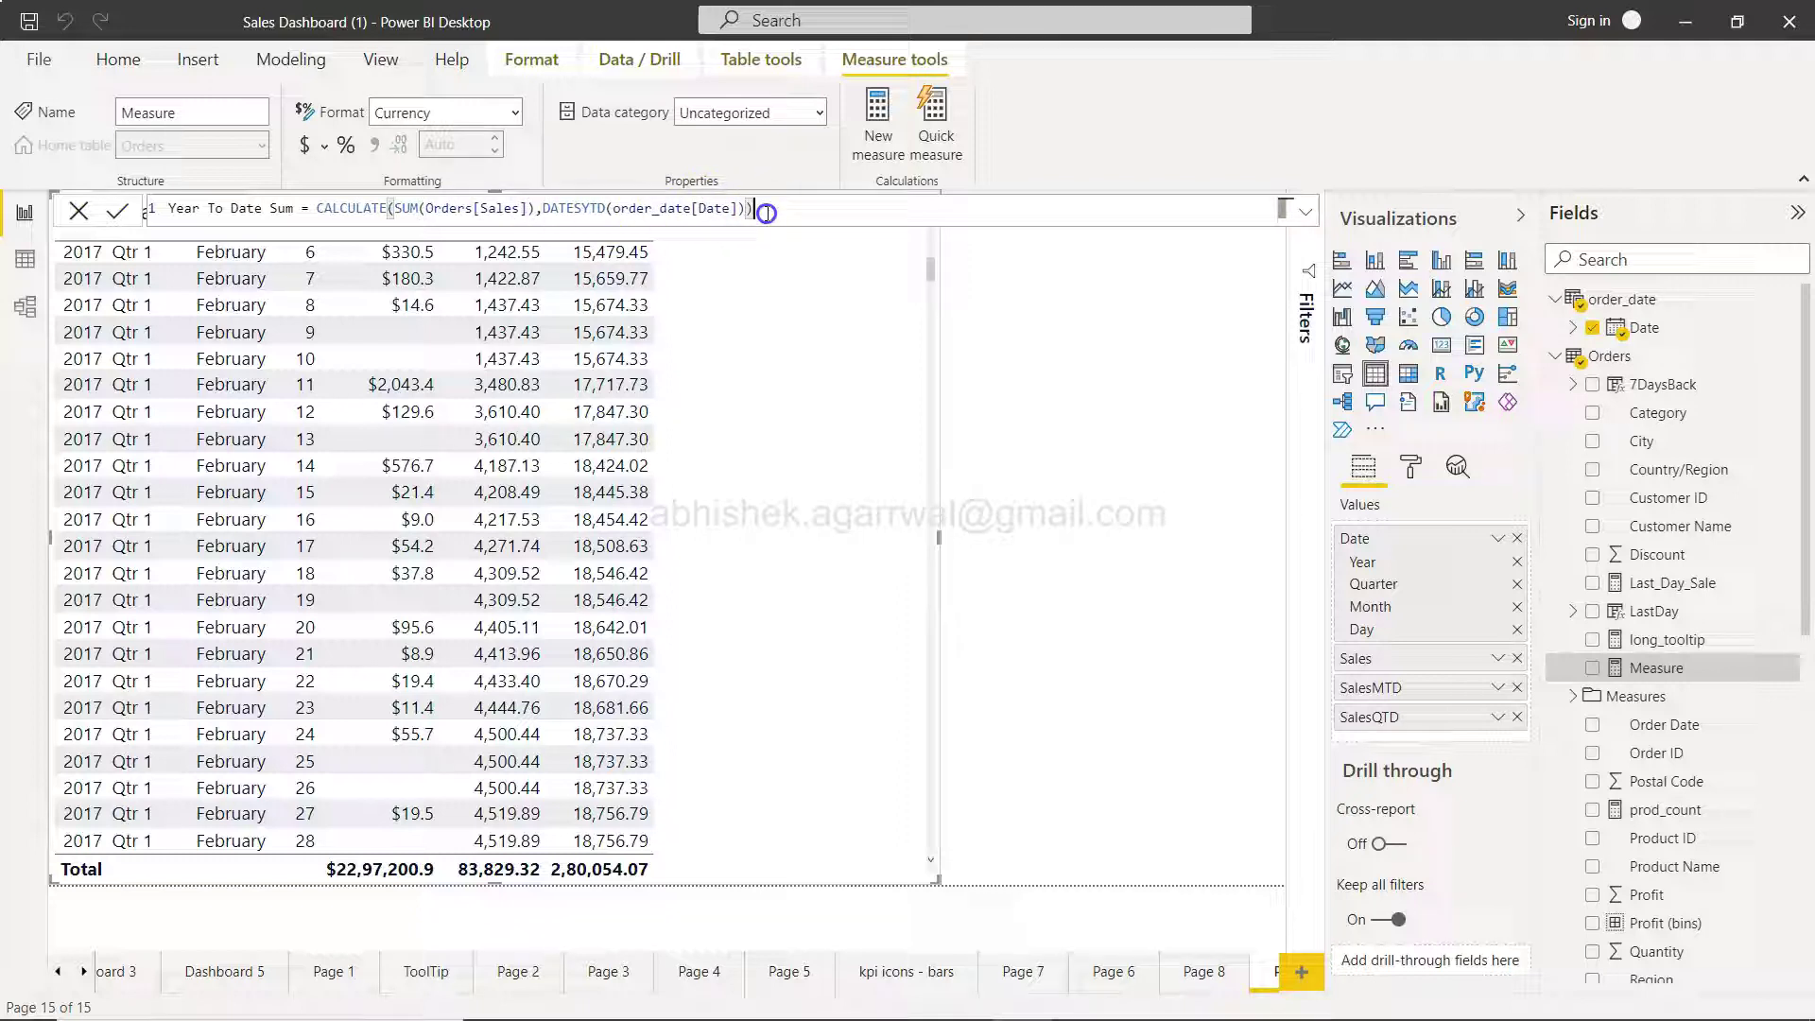
pyautogui.click(115, 217)
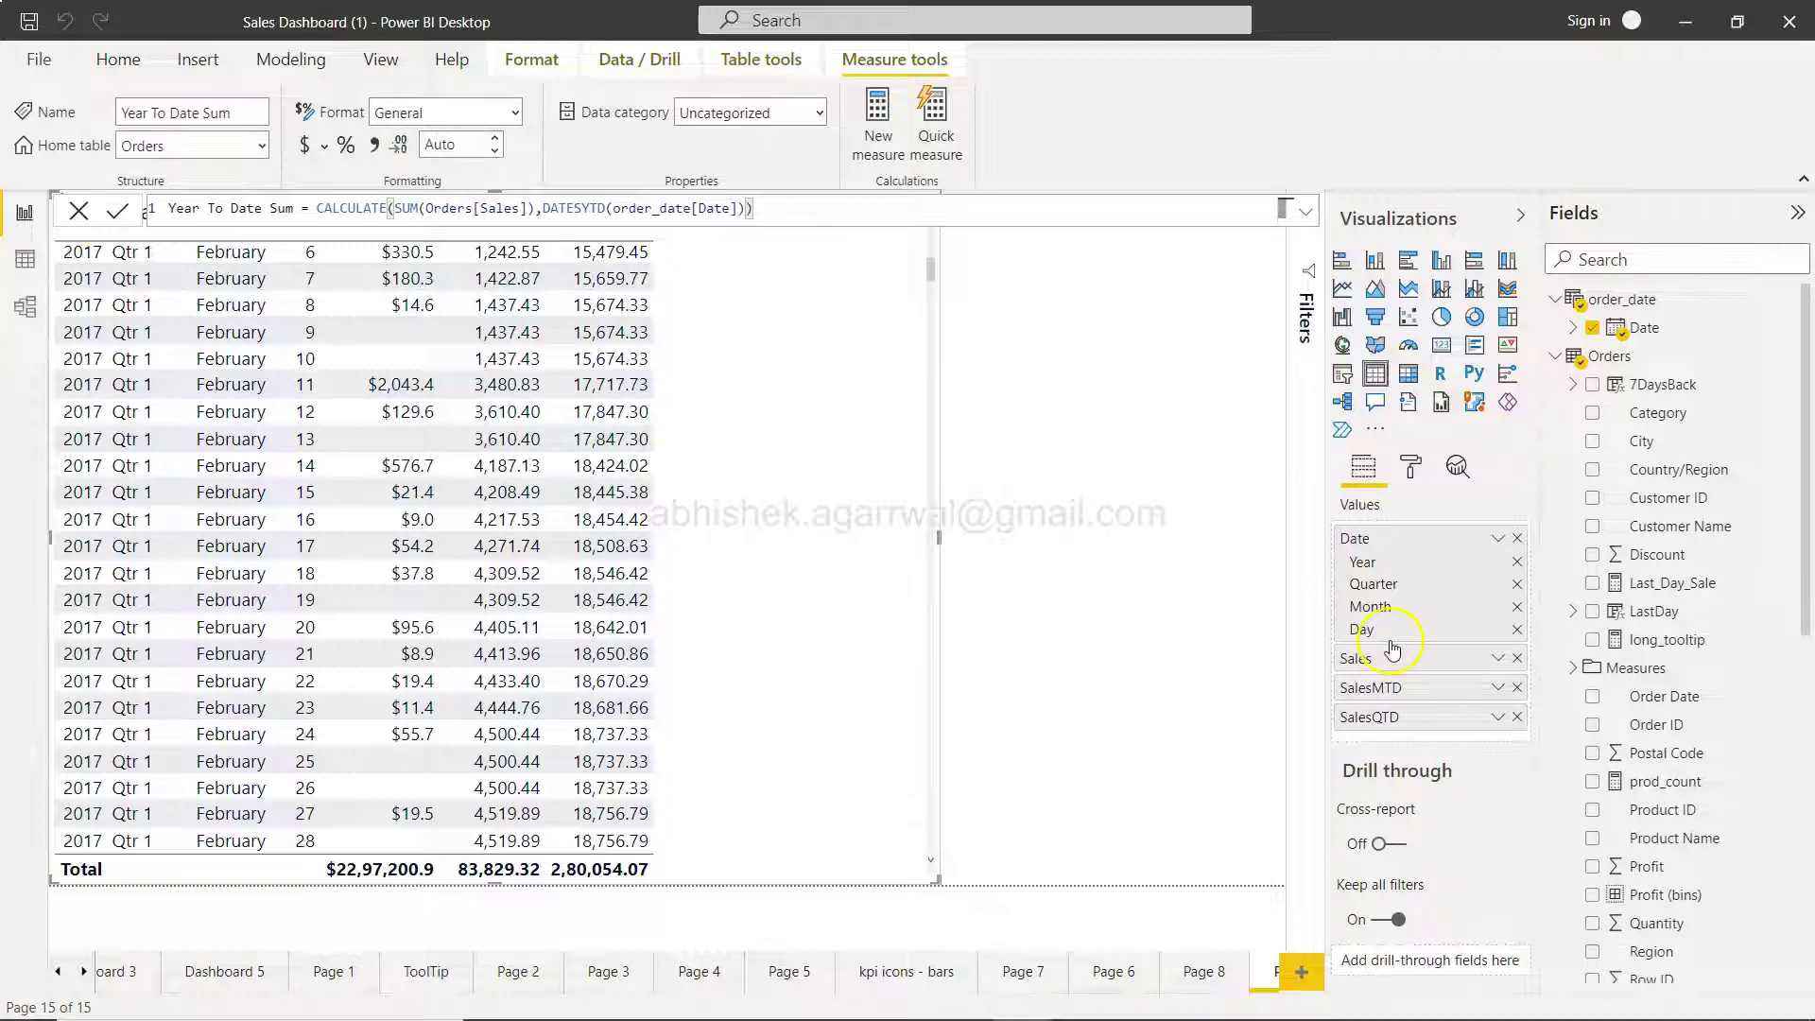
pyautogui.click(1661, 727)
pyautogui.scroll(-7, 1661, 727)
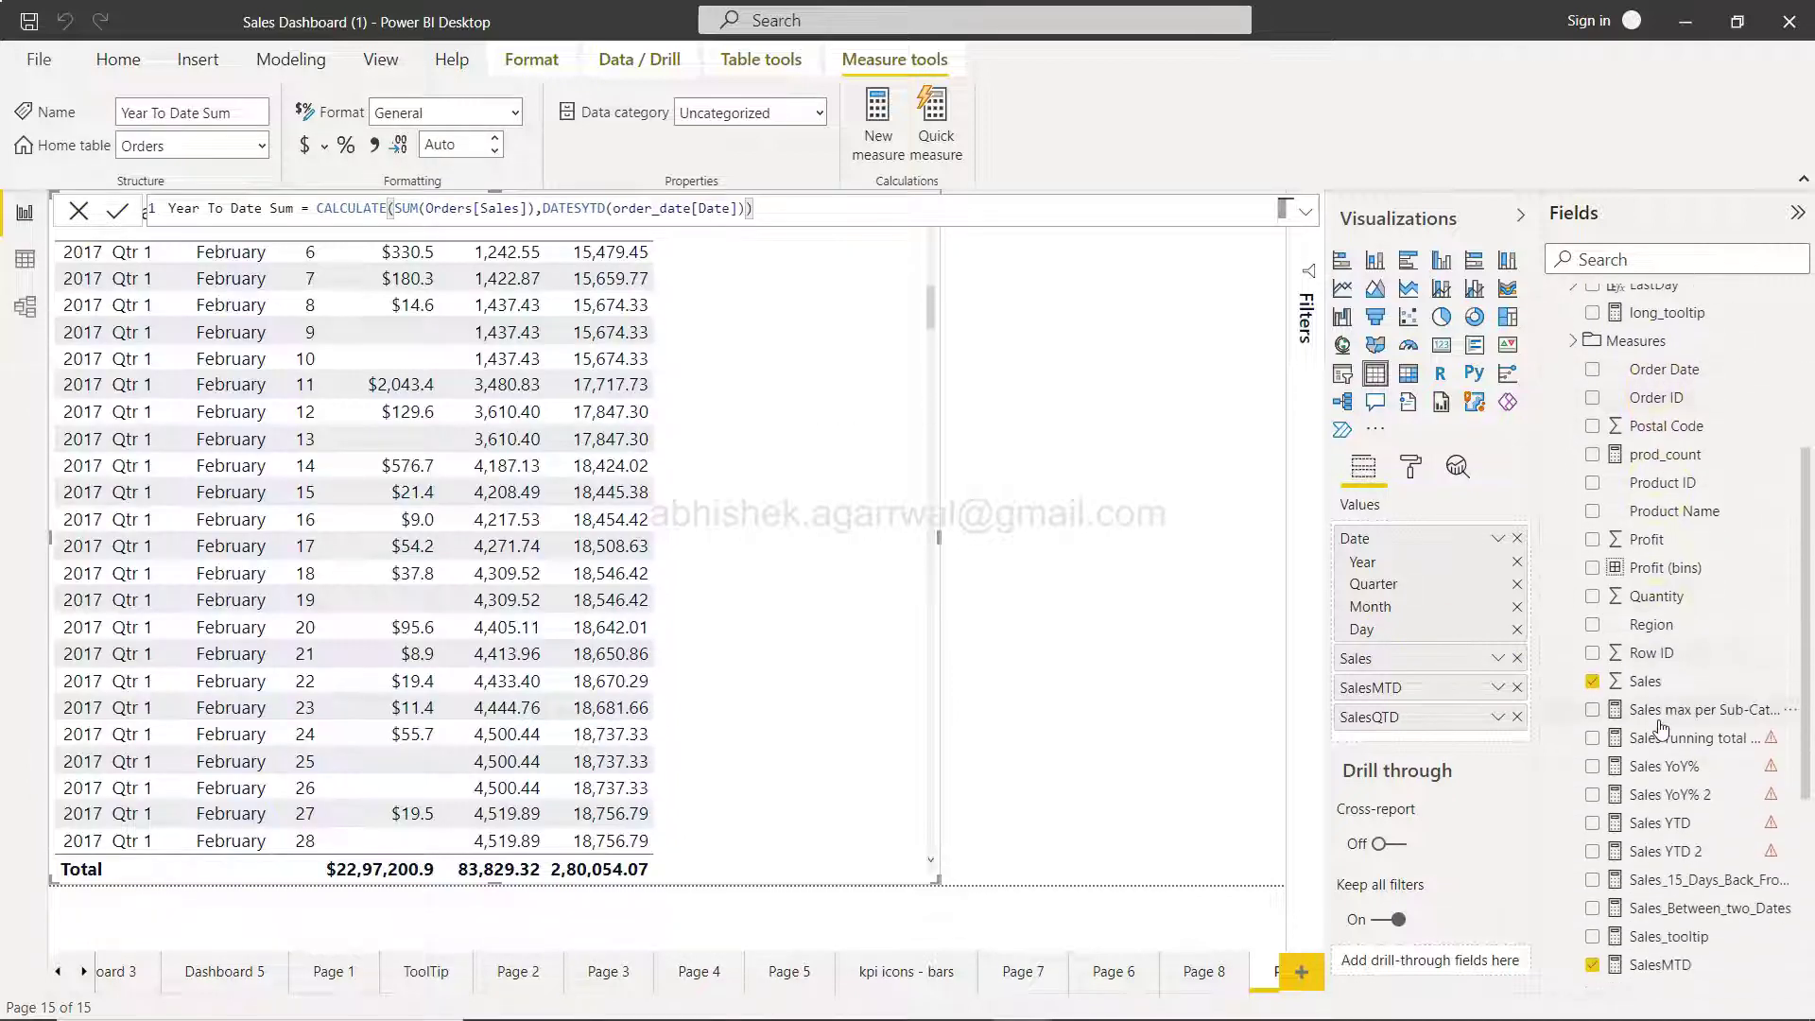
pyautogui.scroll(-1, 1661, 727)
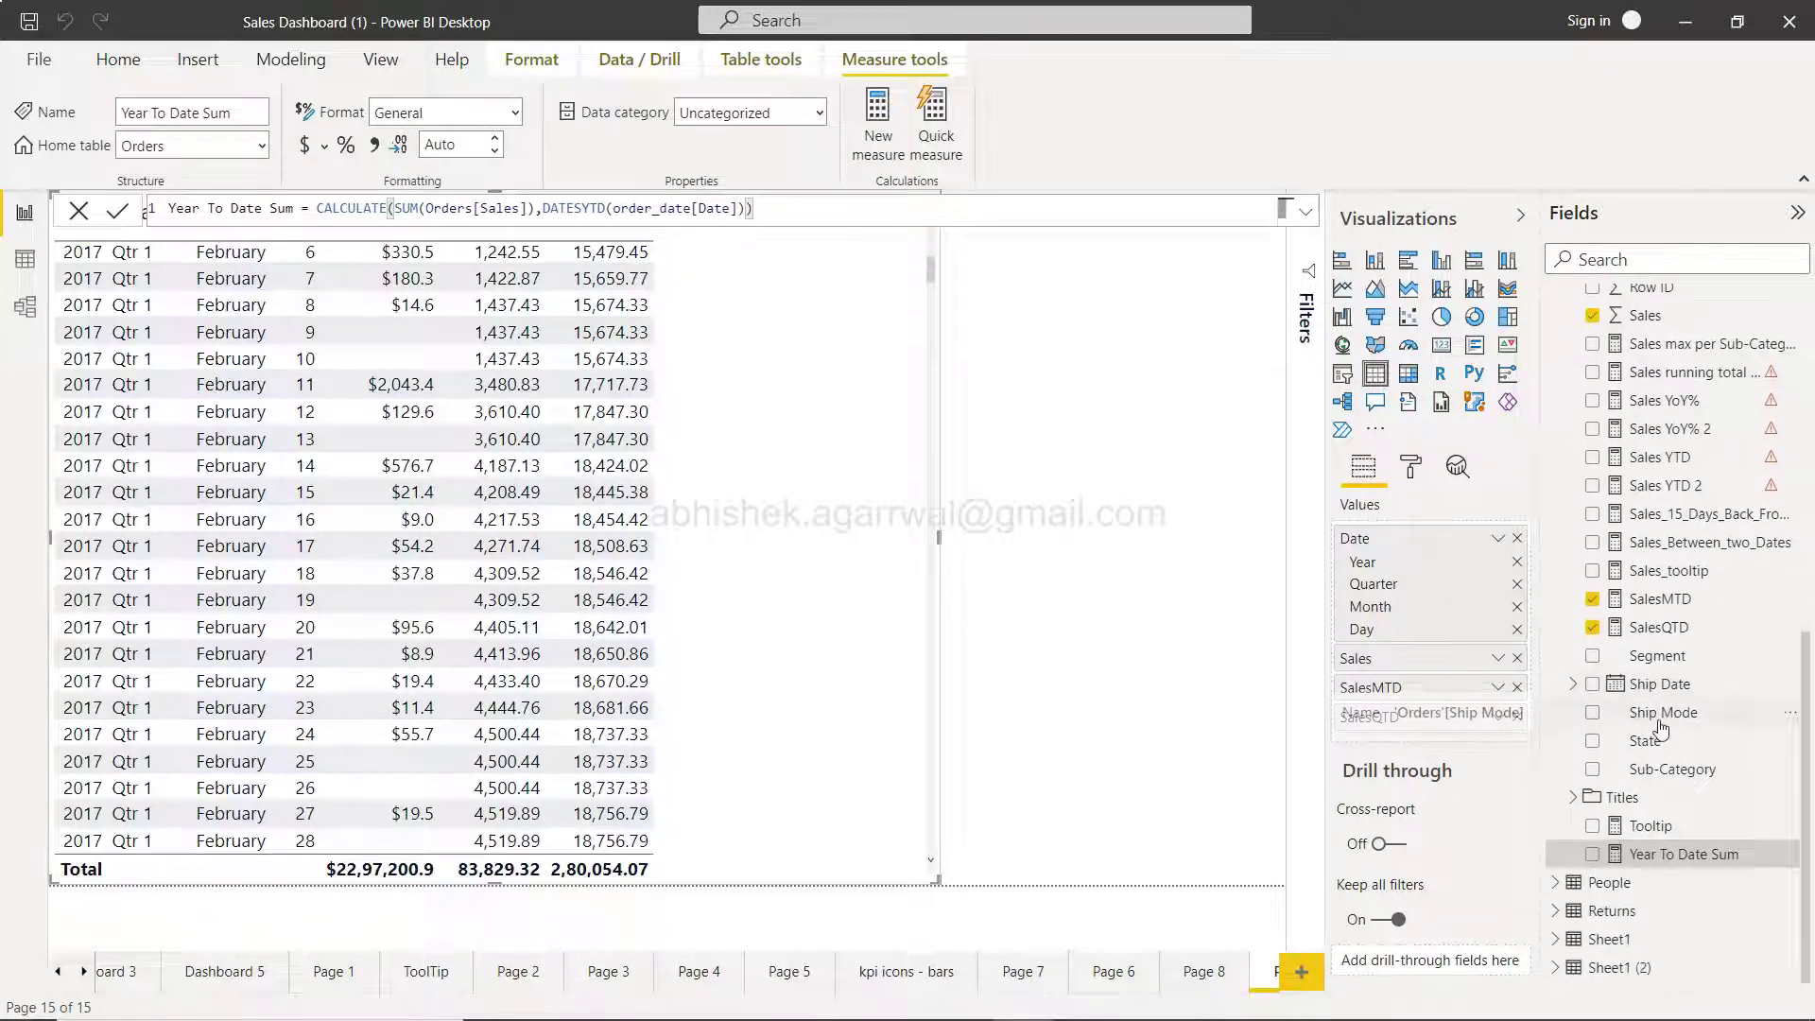
# Add the Year To Date Sum measure as a column in the table visual
pyautogui.click(1653, 854)
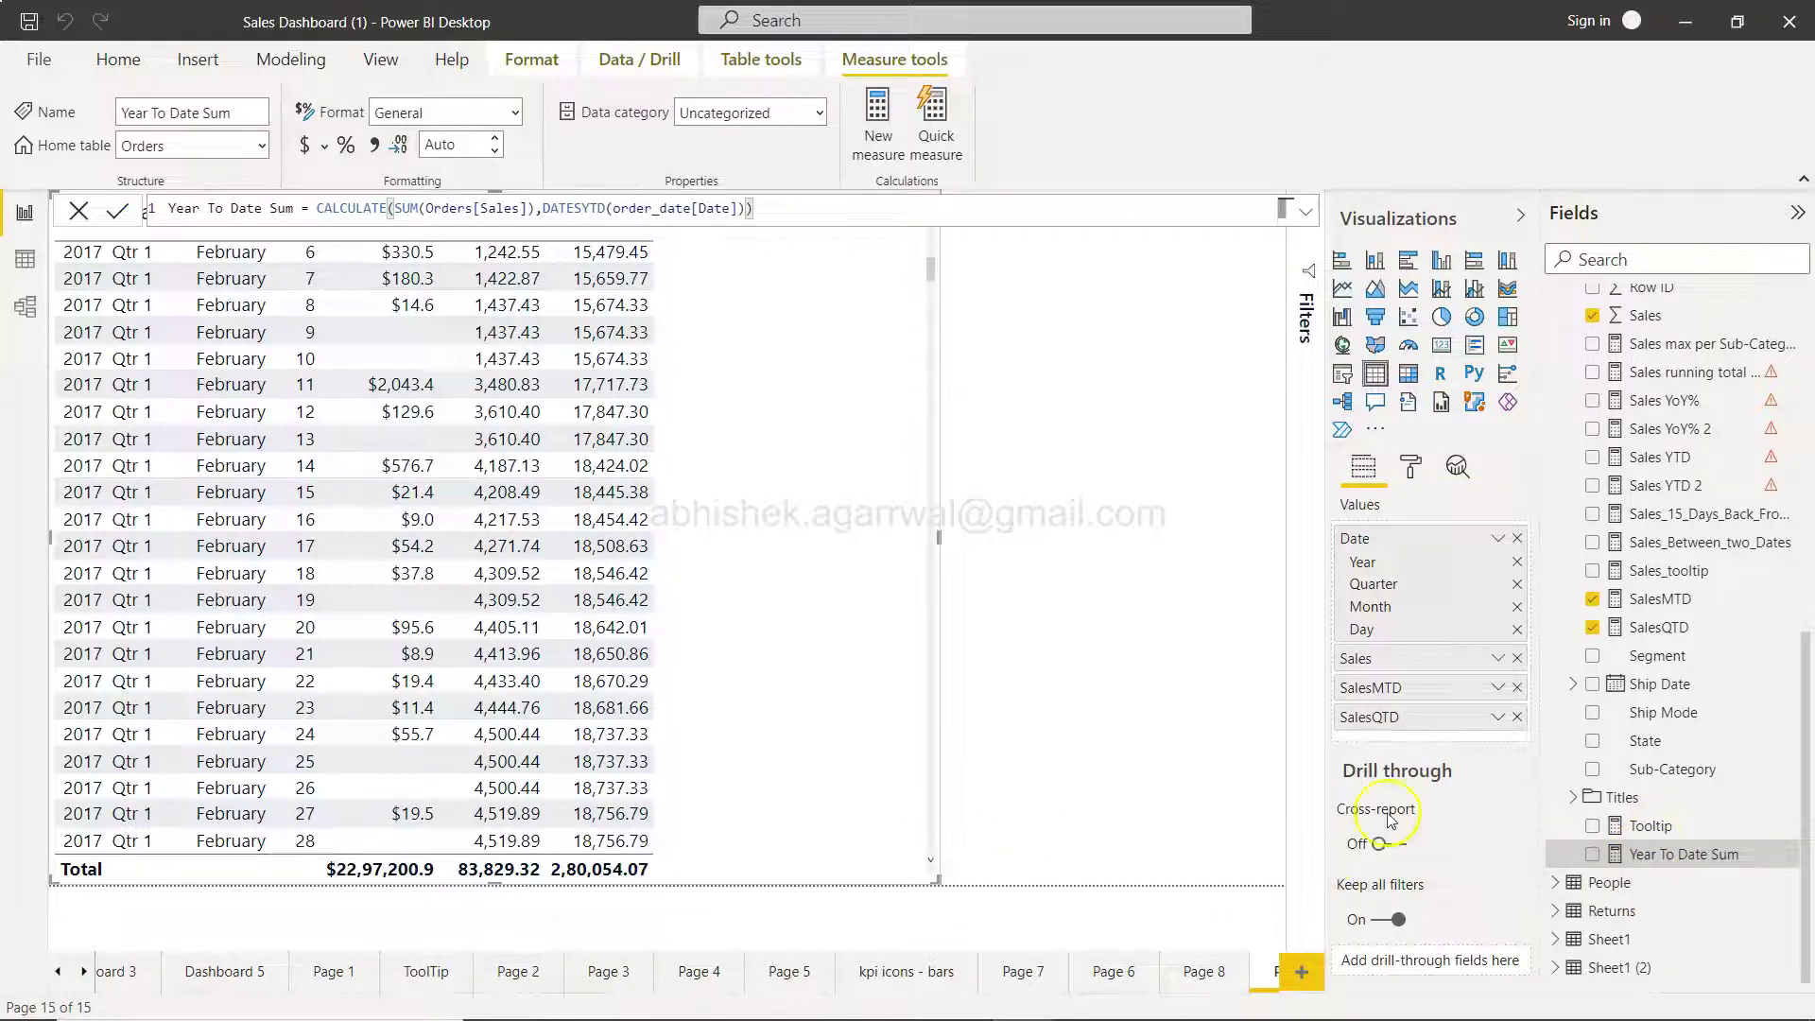
pyautogui.click(1593, 853)
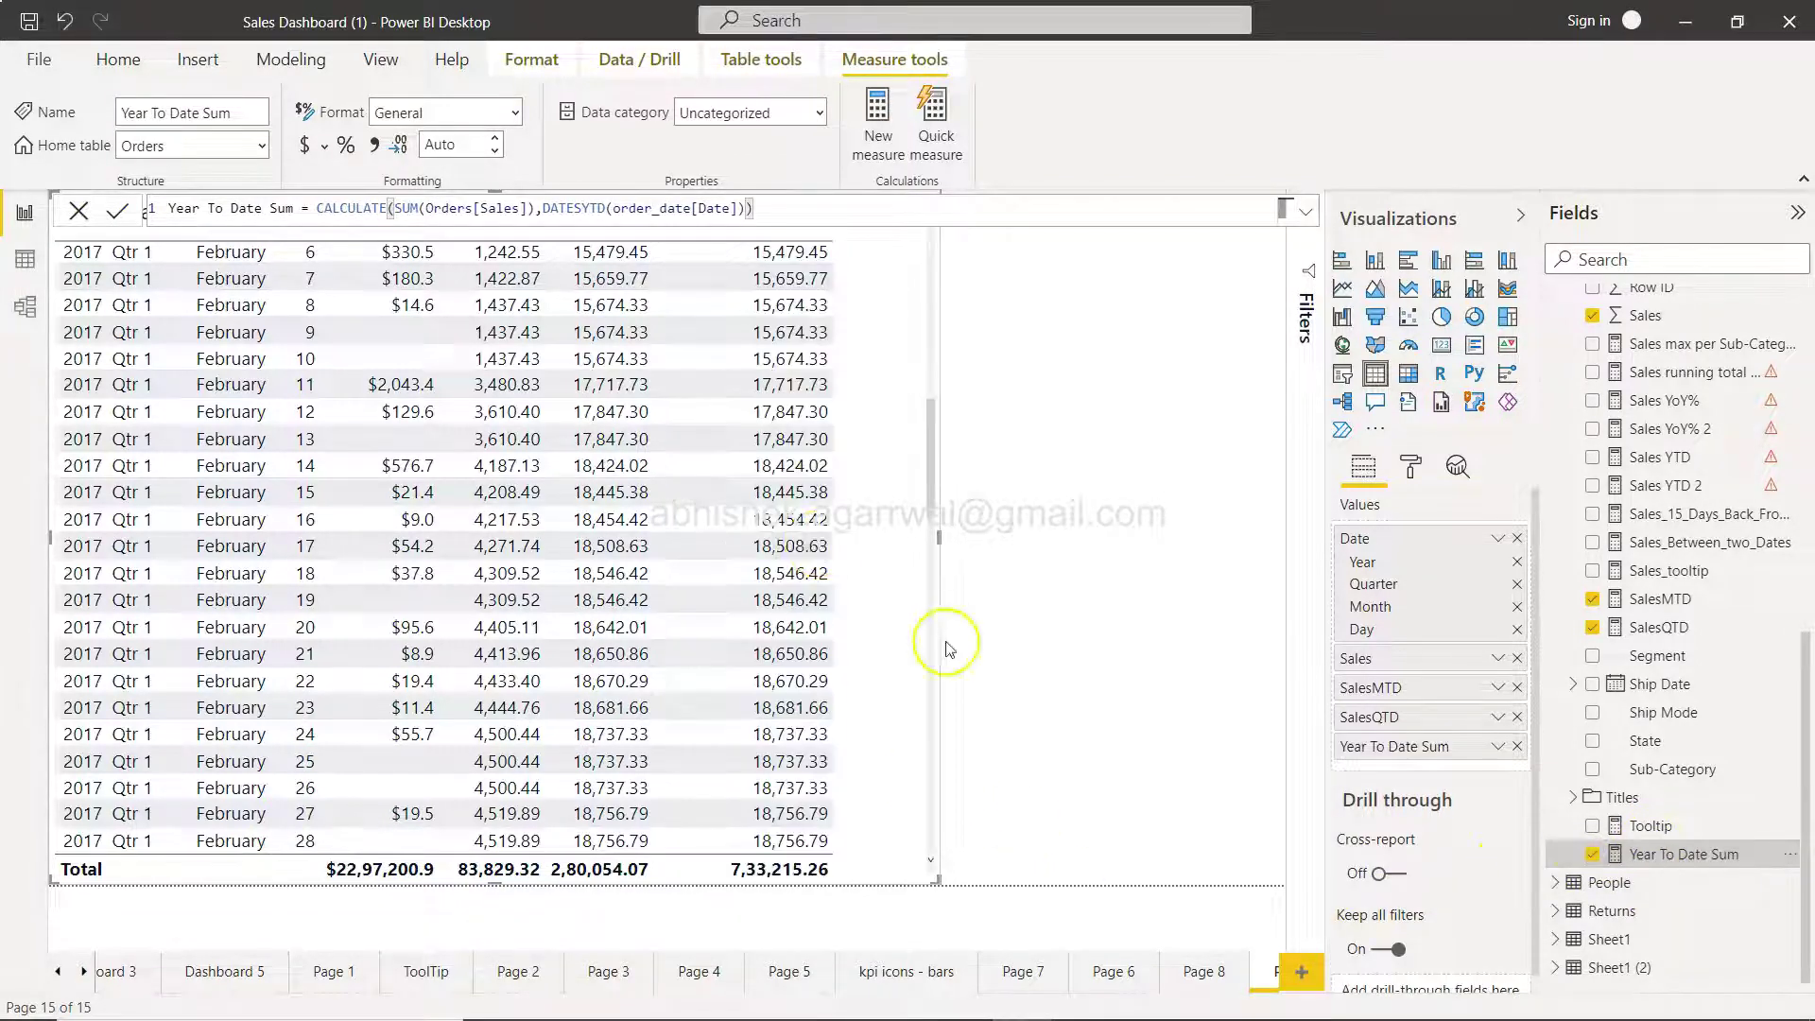
pyautogui.scroll(10, 819, 547)
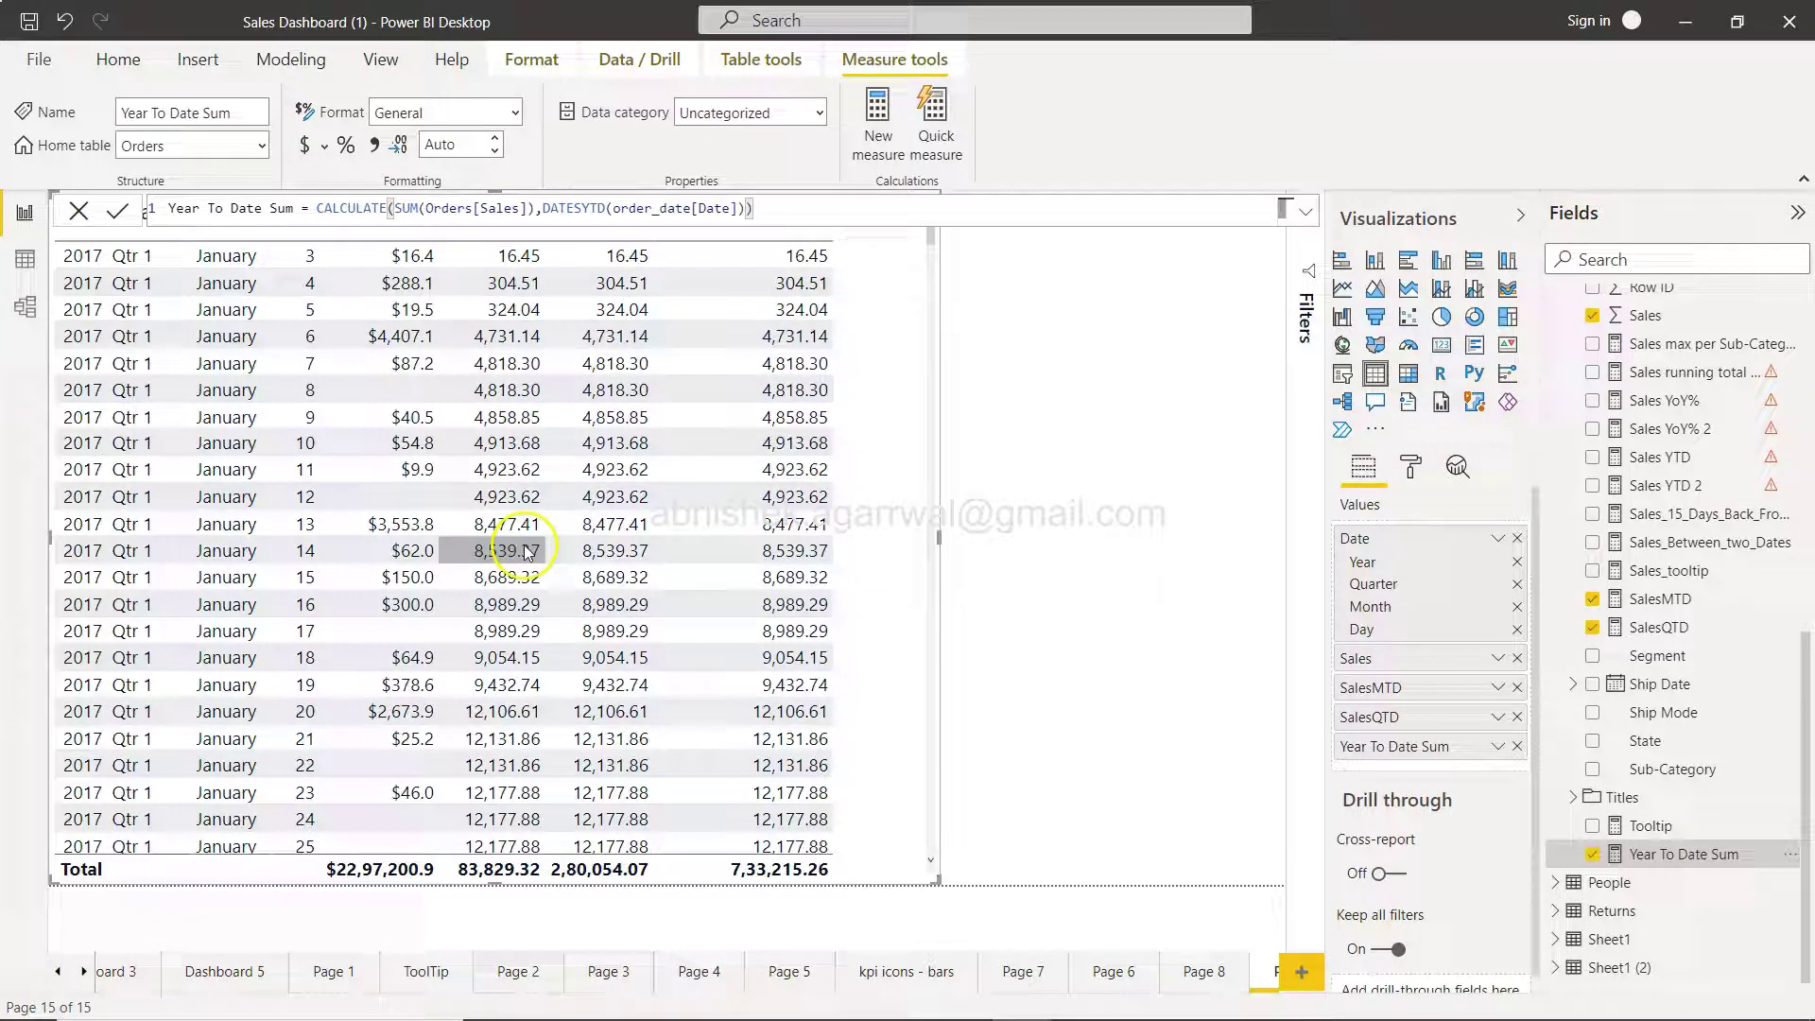
pyautogui.scroll(-3, 526, 553)
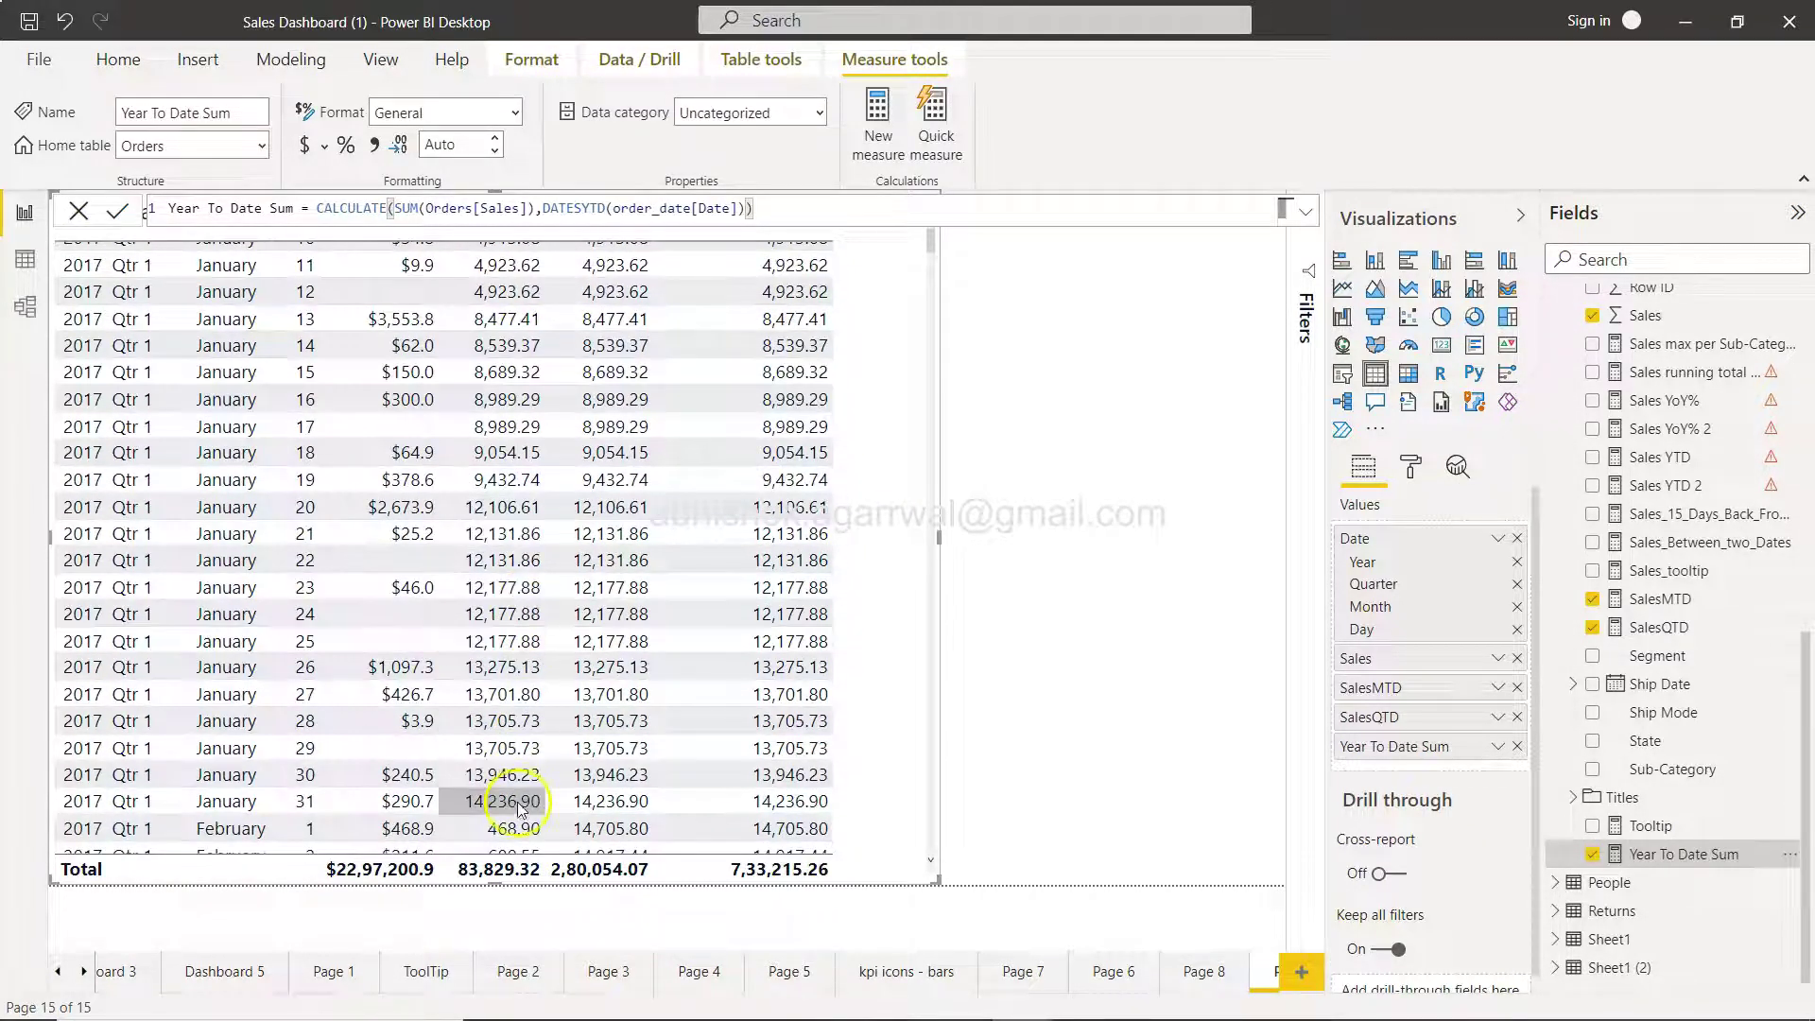
pyautogui.click(519, 806)
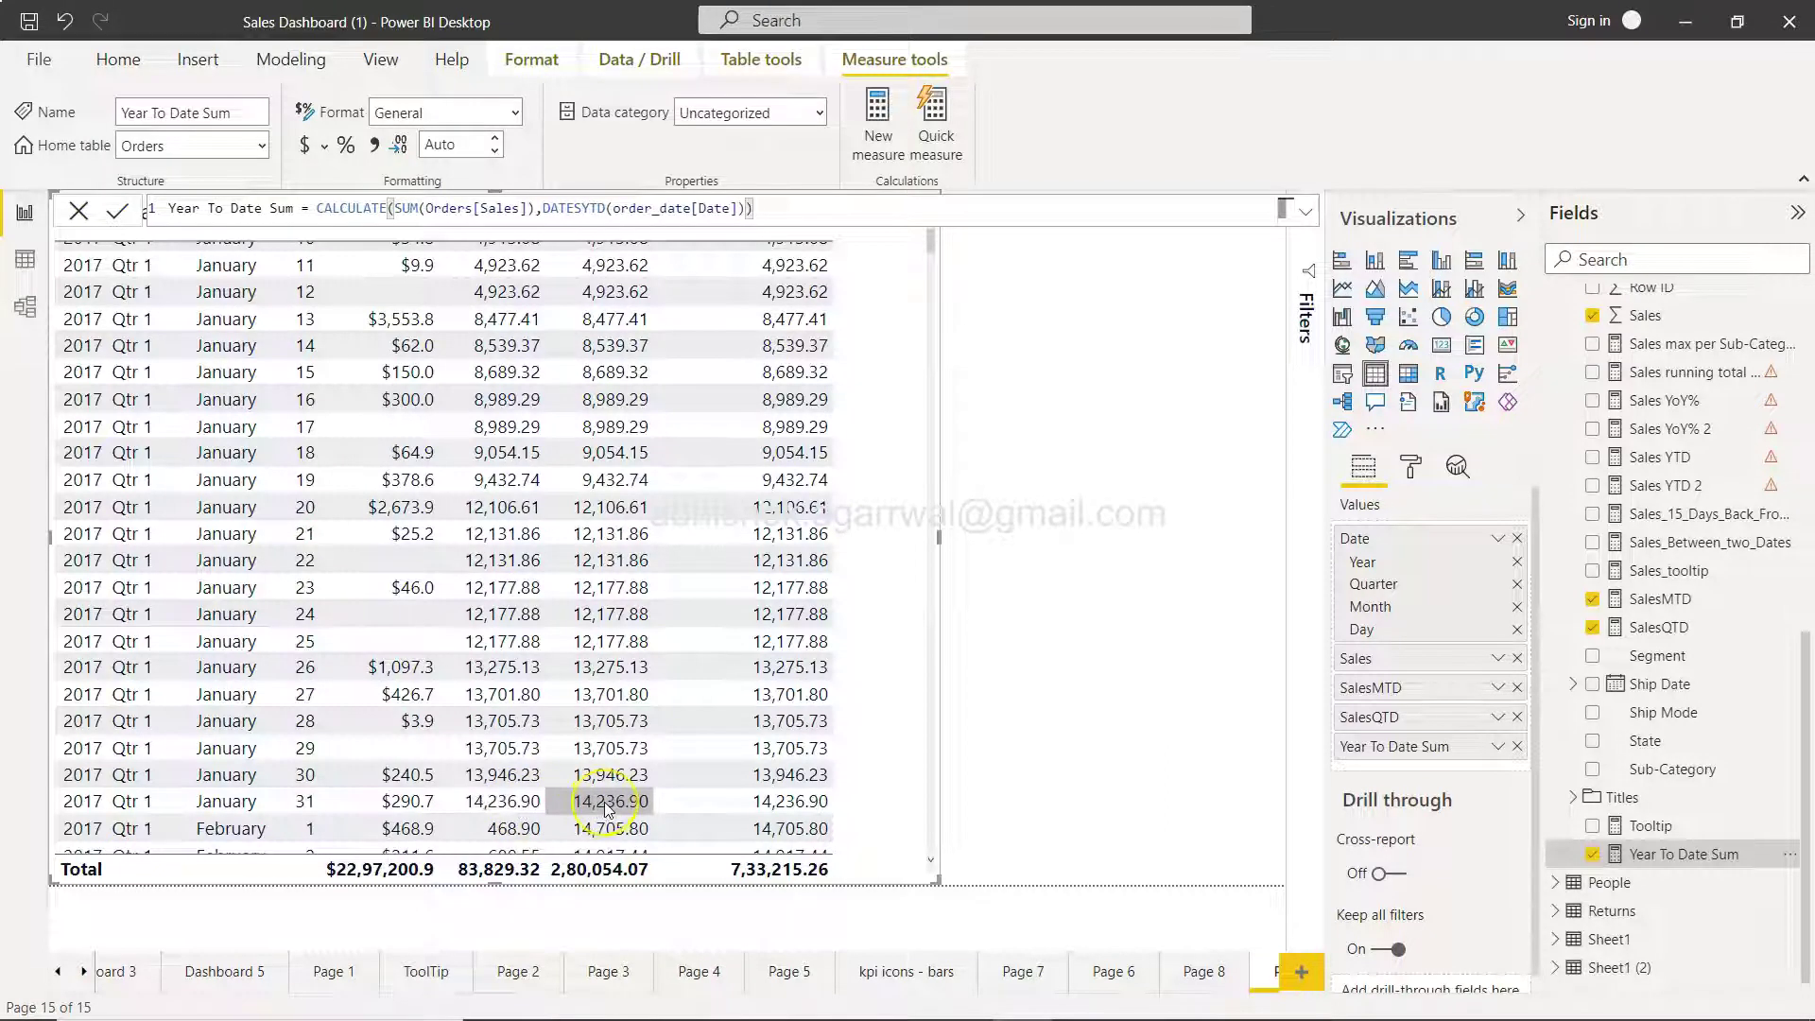
# Scroll the table to confirm Year To Date Sum reaches 4,84,247.50 in 2017, then resets
pyautogui.scroll(-1, 608, 810)
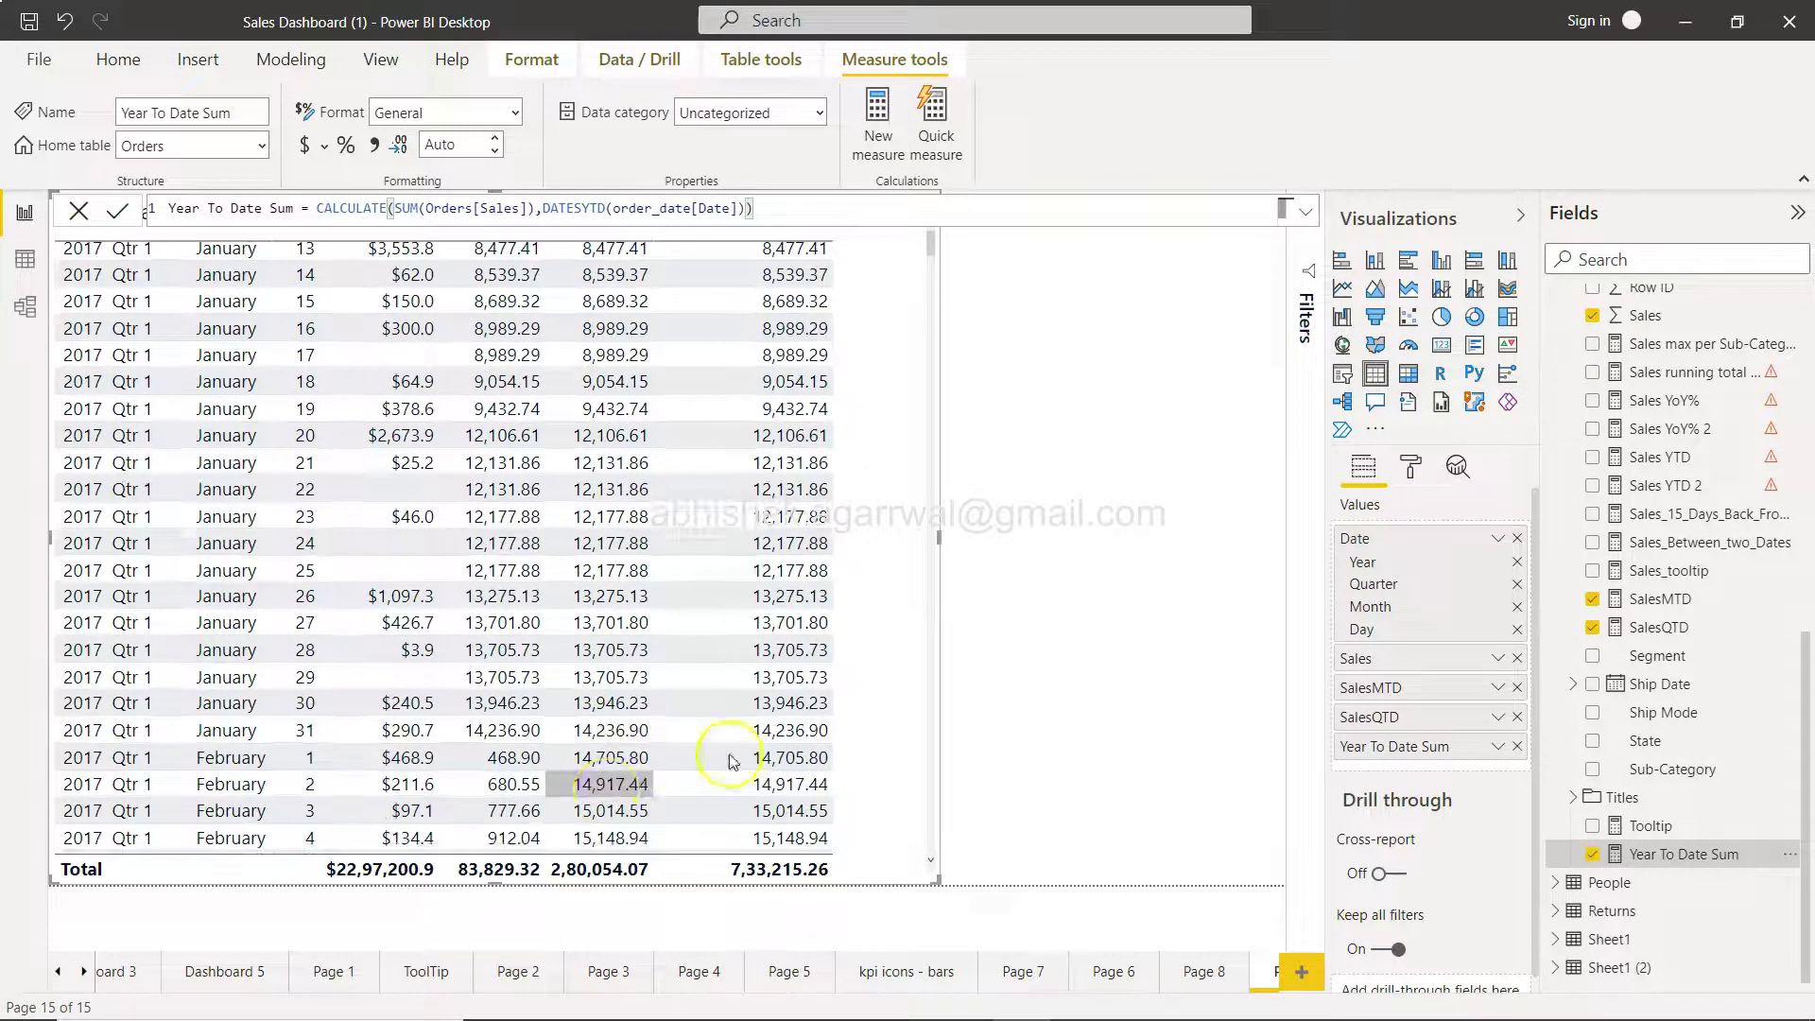
pyautogui.scroll(-2, 780, 771)
pyautogui.scroll(-2, 781, 770)
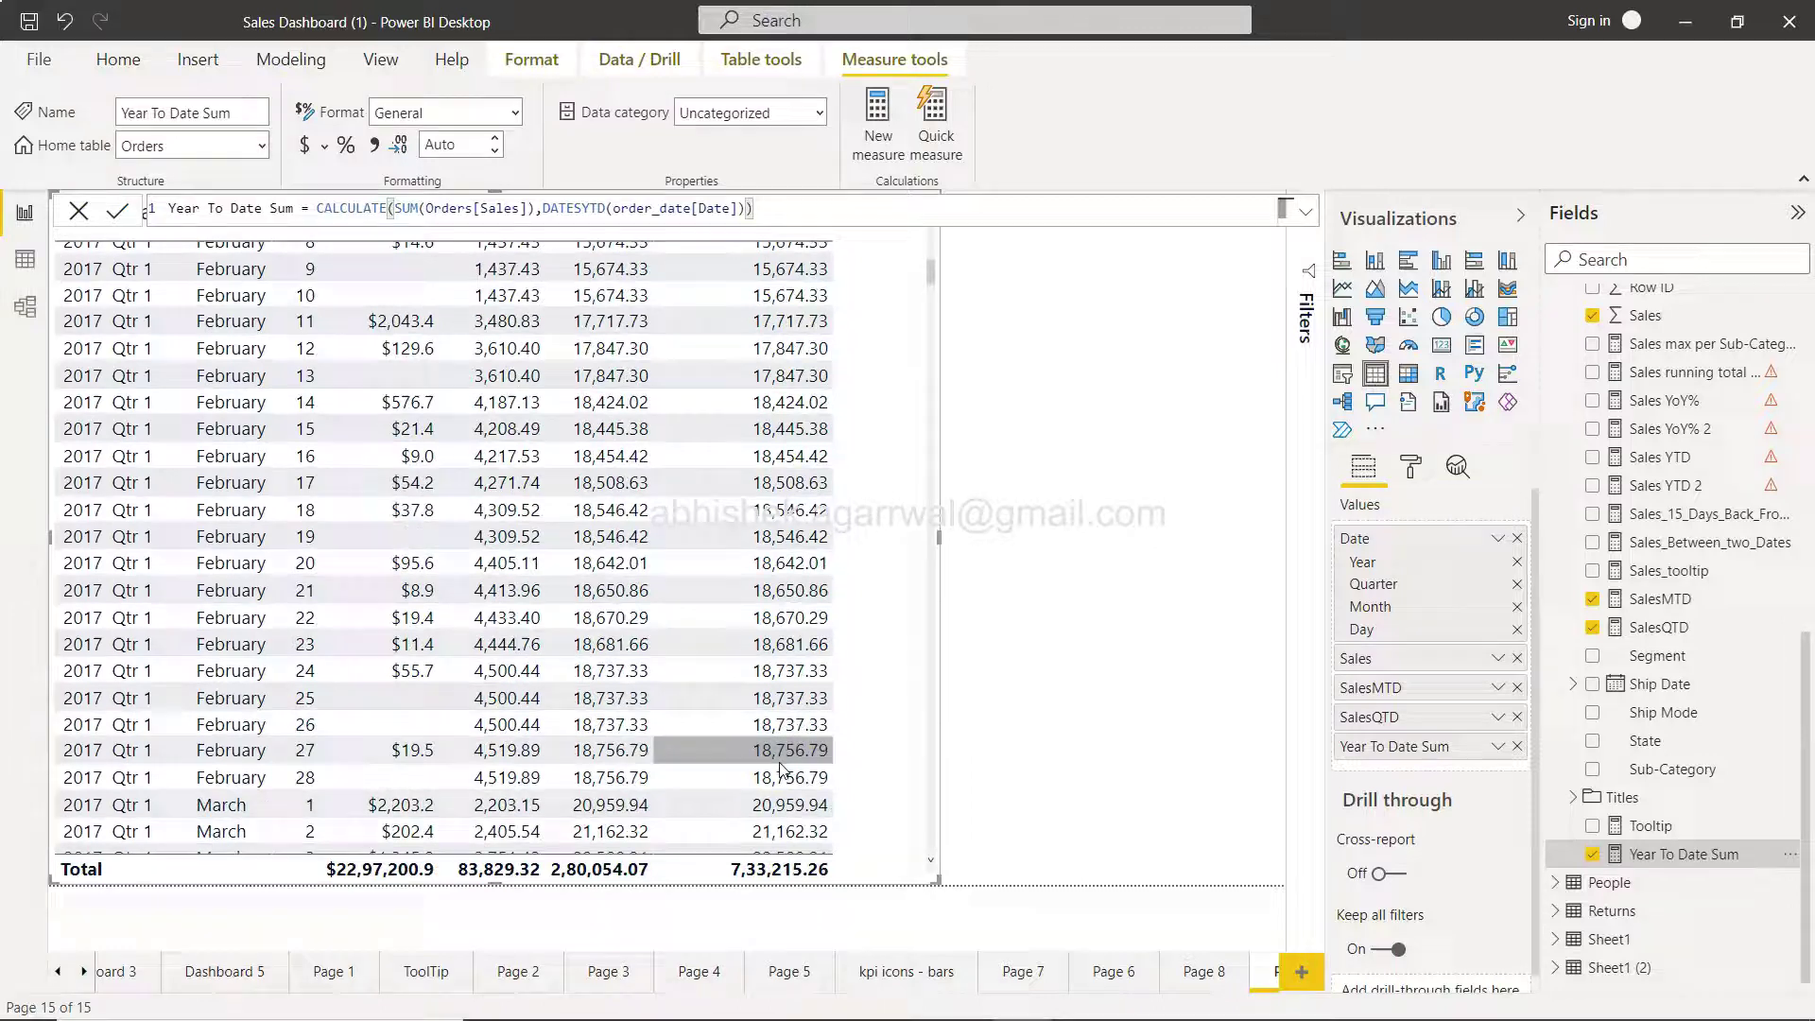
pyautogui.scroll(-10, 780, 770)
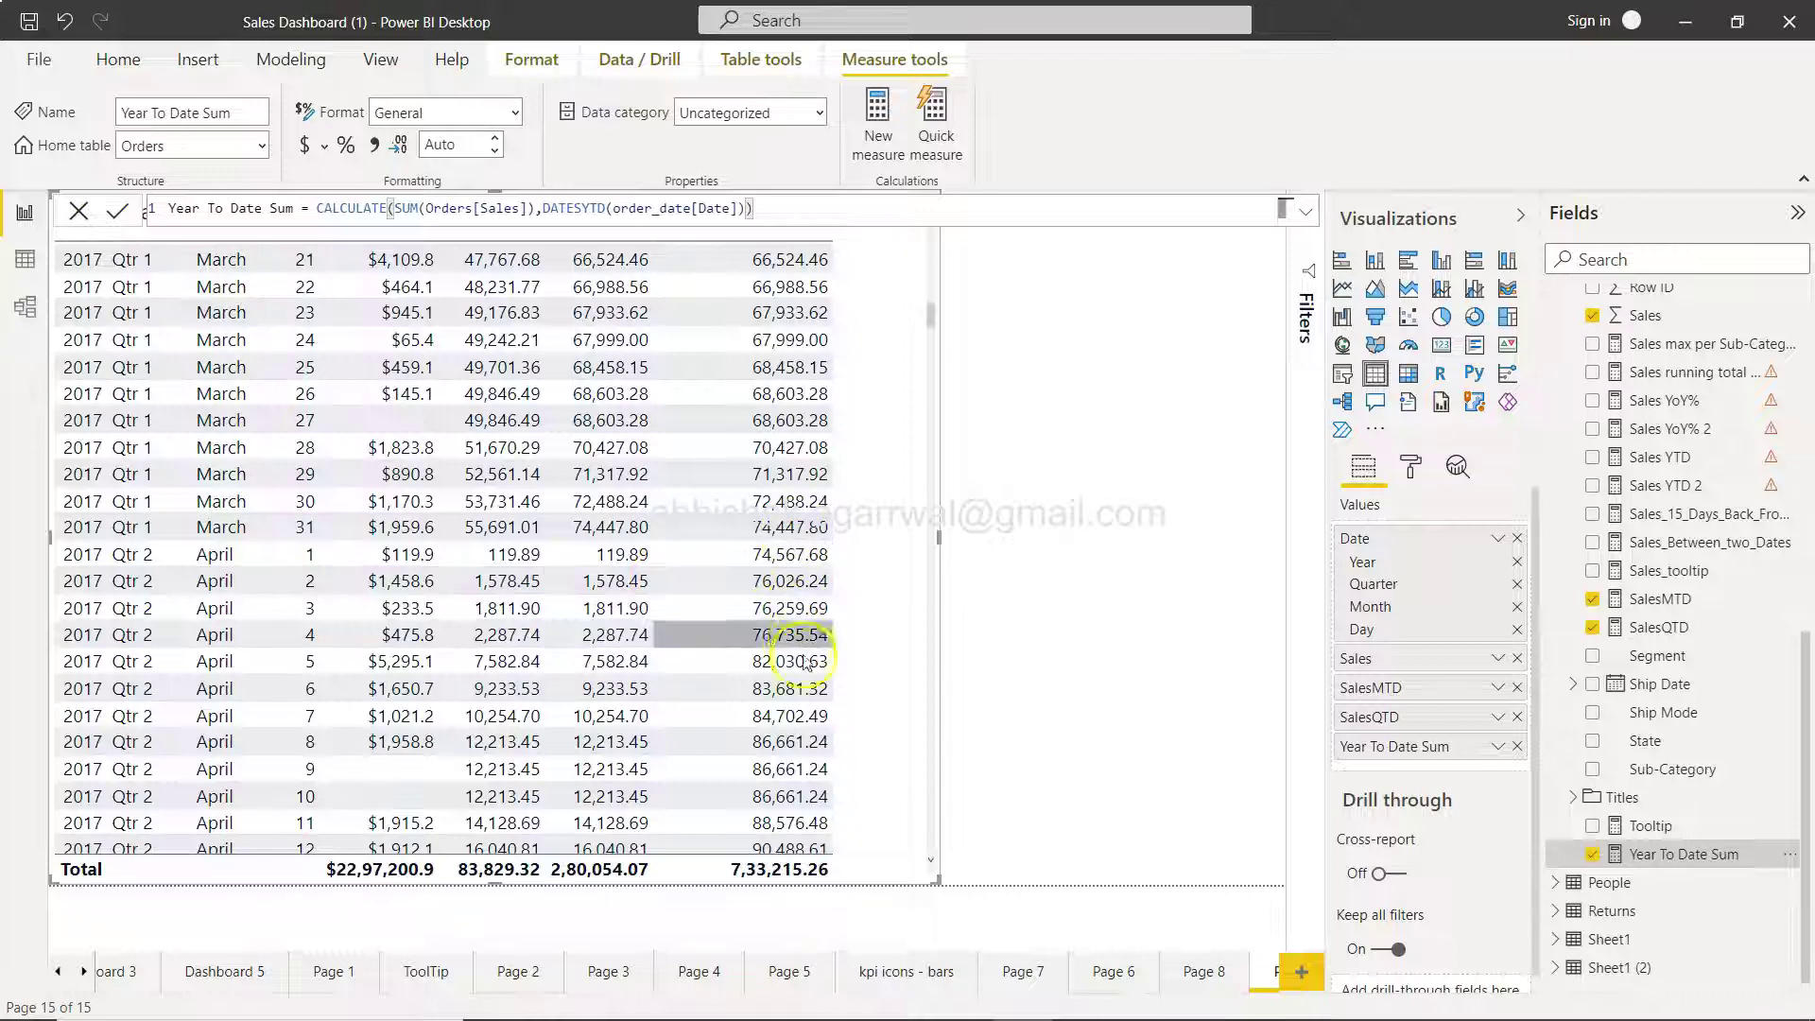
pyautogui.scroll(-6, 808, 723)
pyautogui.scroll(-20, 811, 728)
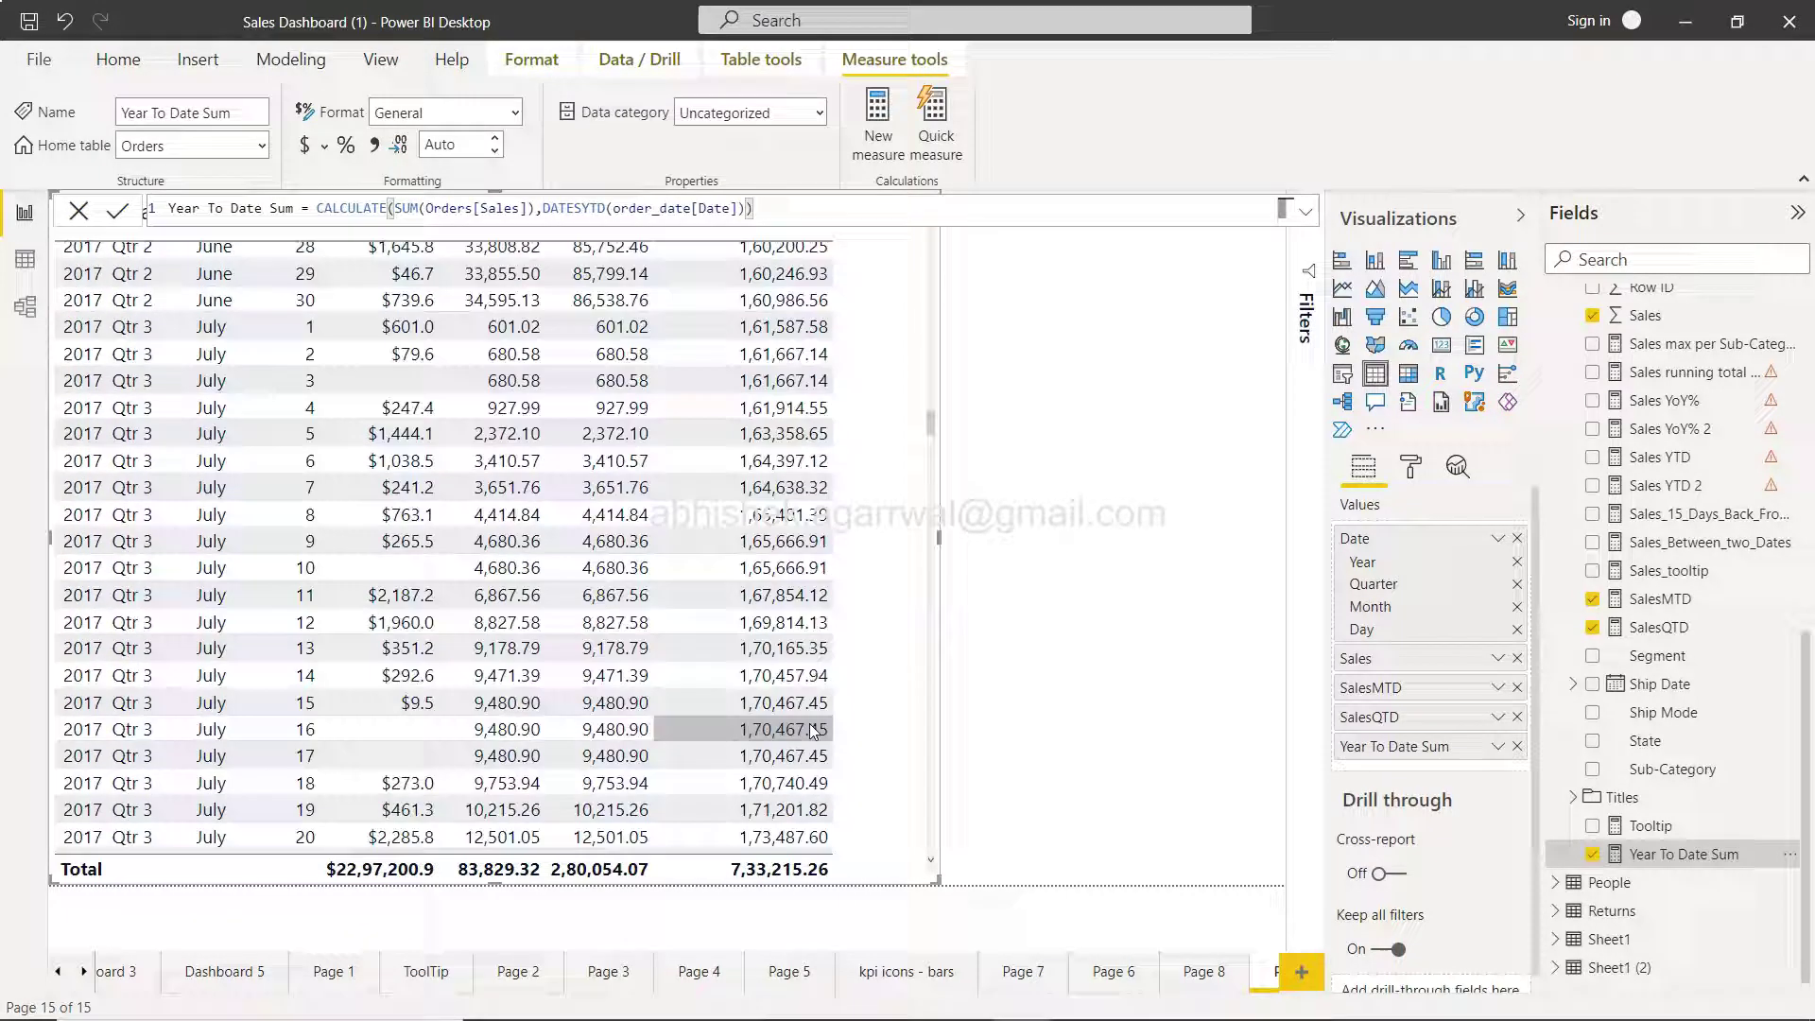
pyautogui.scroll(-3, 811, 730)
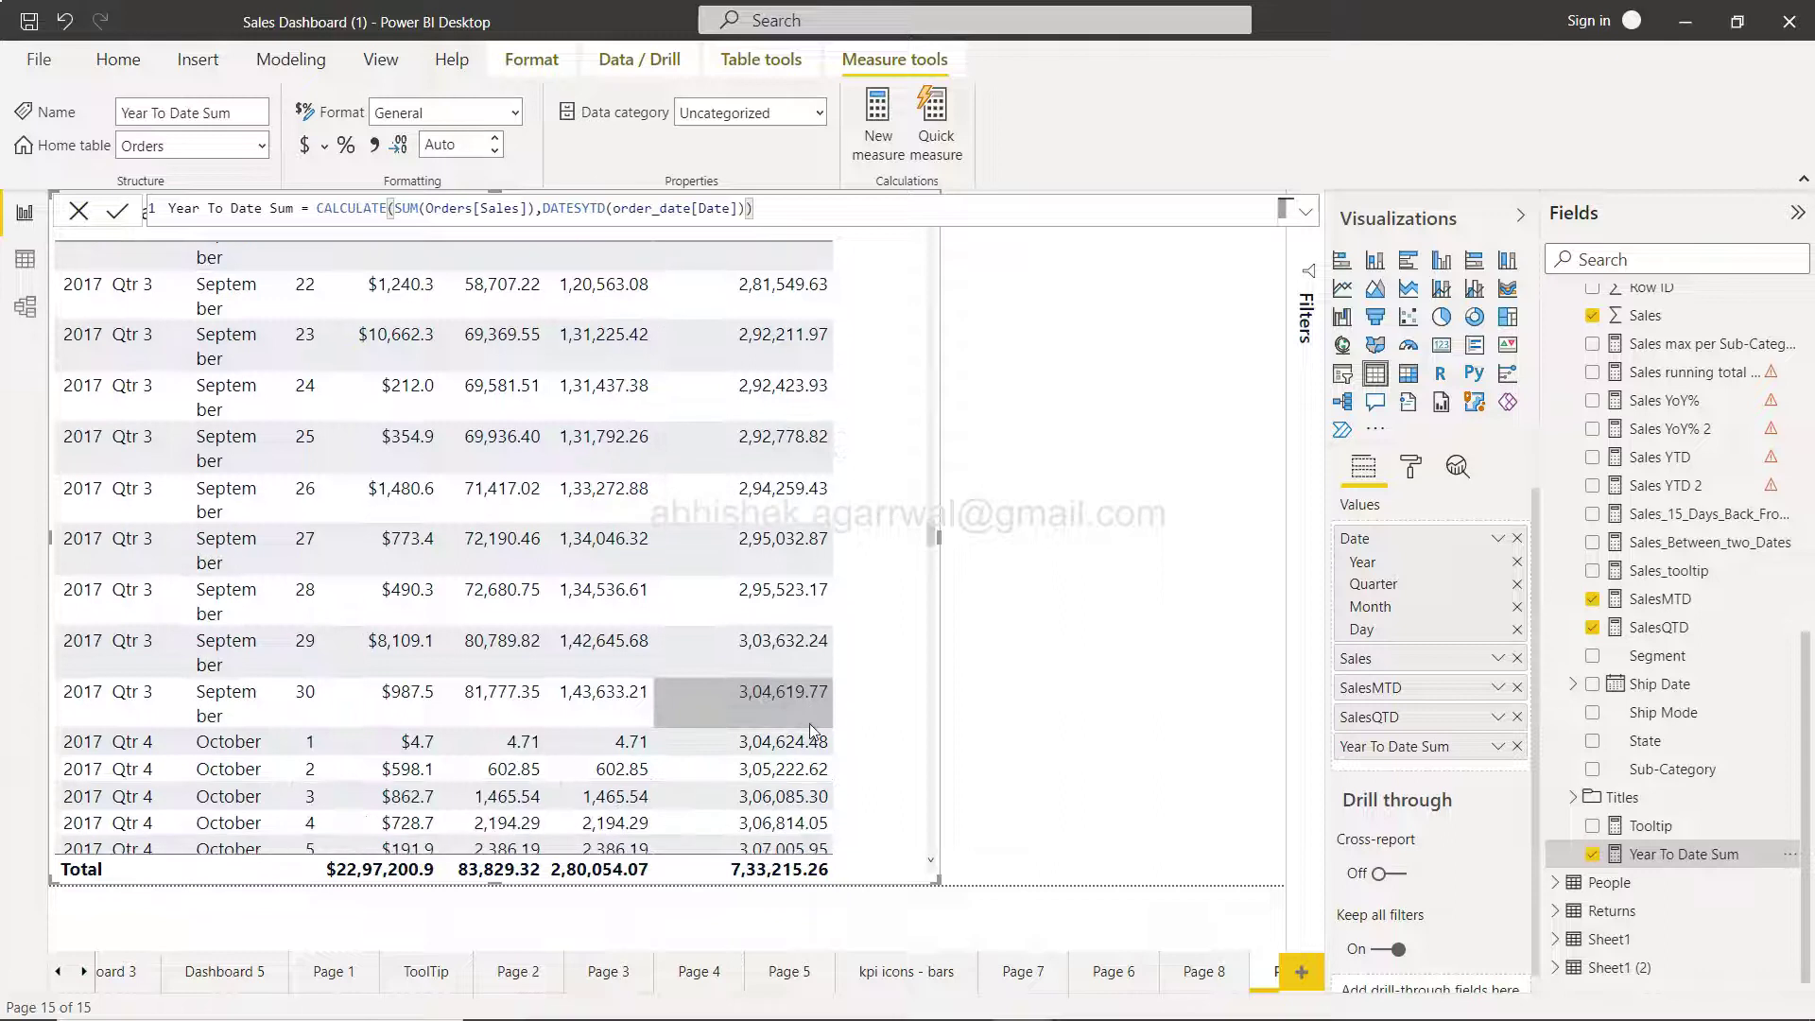
pyautogui.scroll(-10, 809, 727)
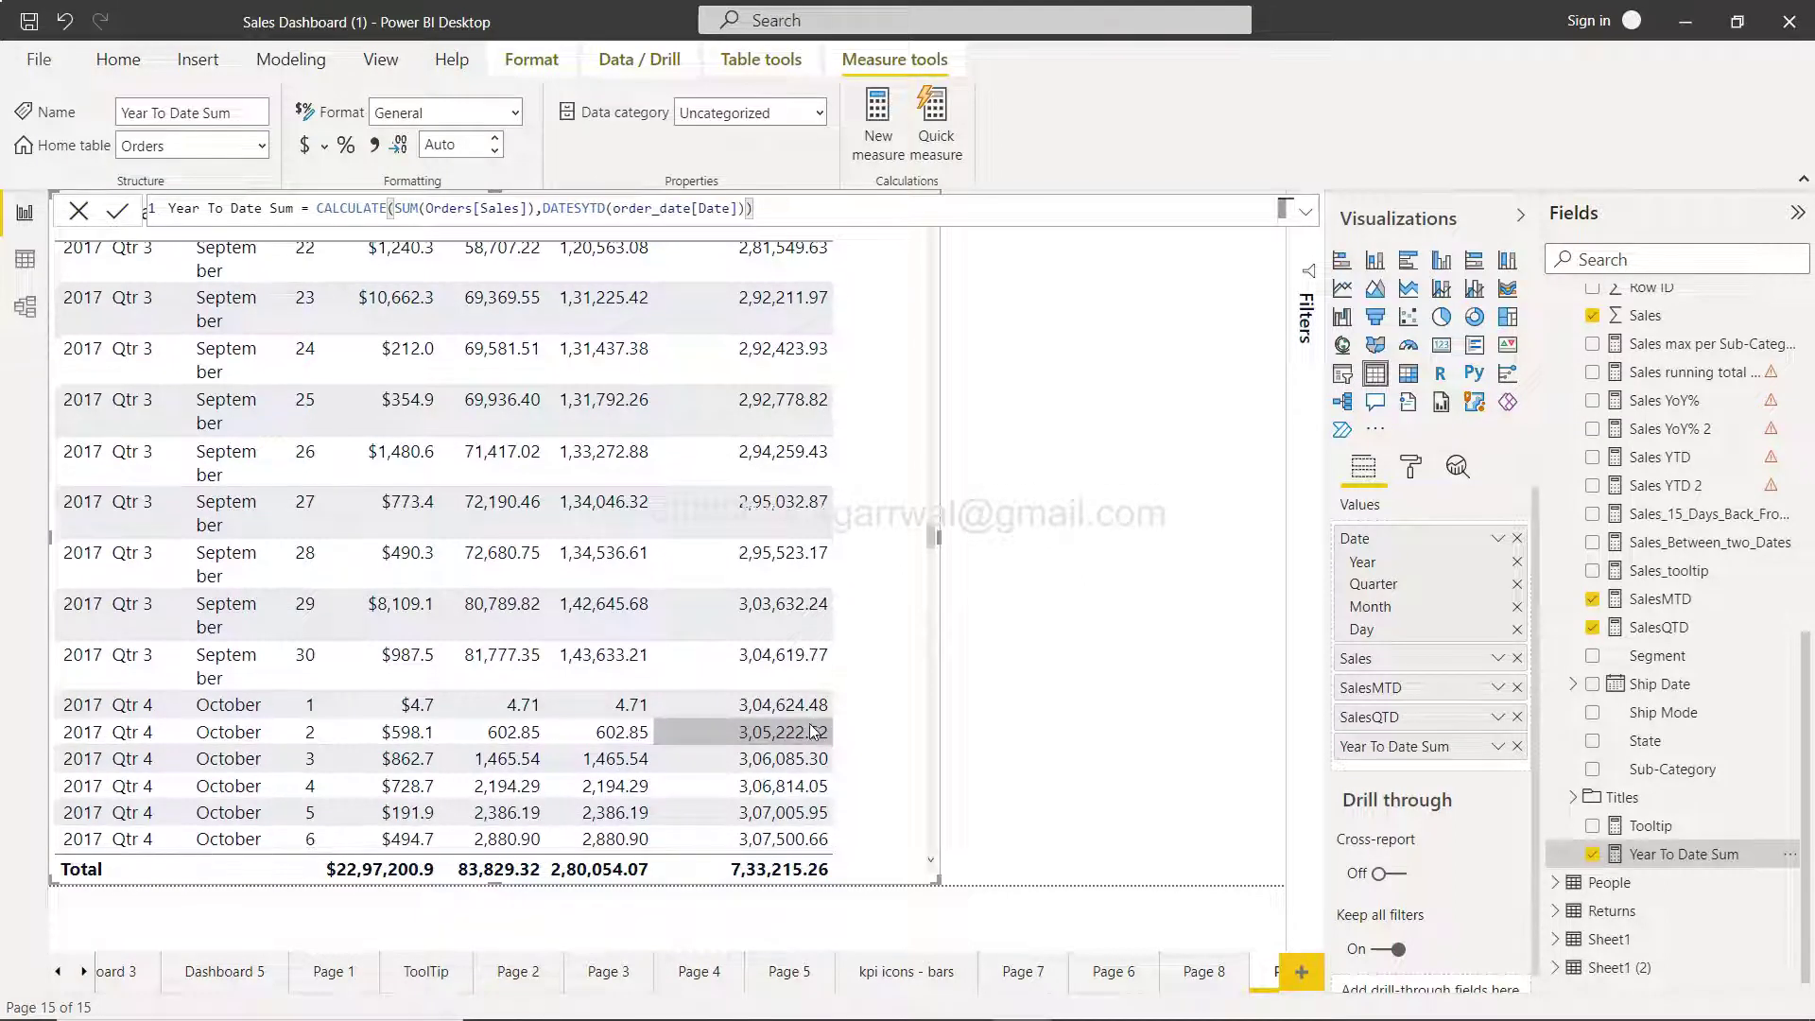
pyautogui.scroll(-15, 809, 728)
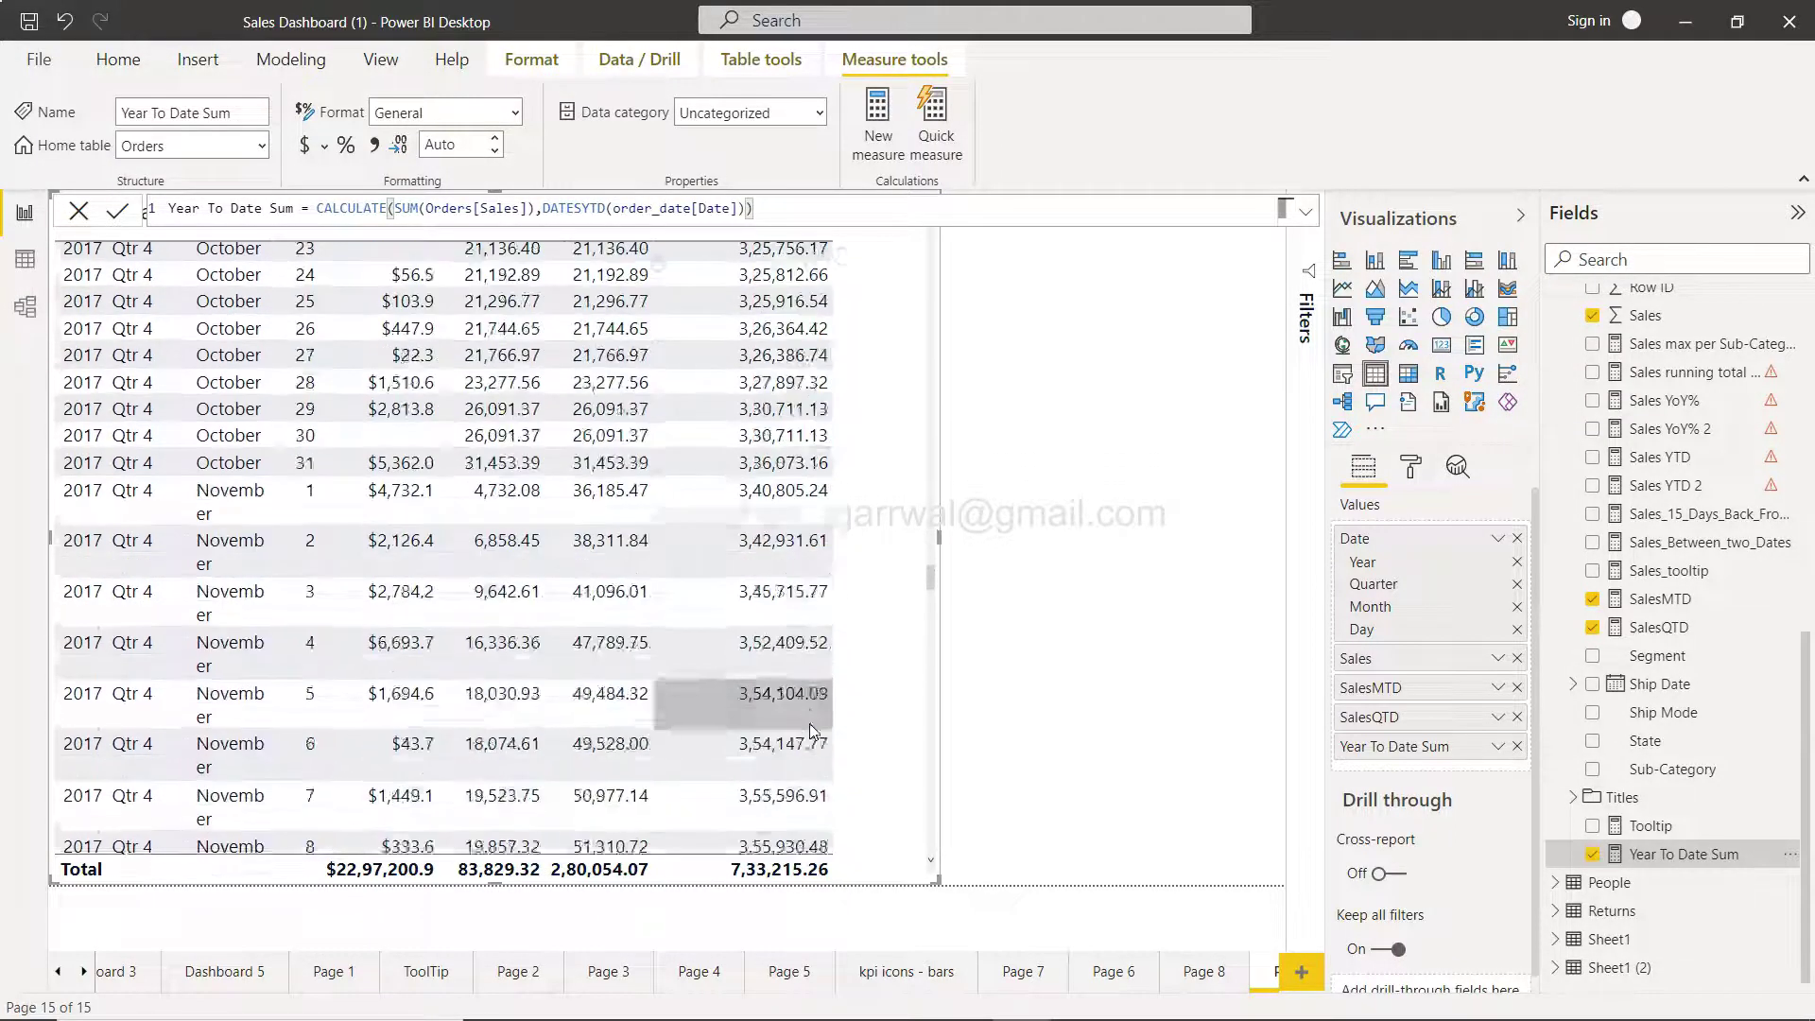
pyautogui.scroll(-12, 809, 723)
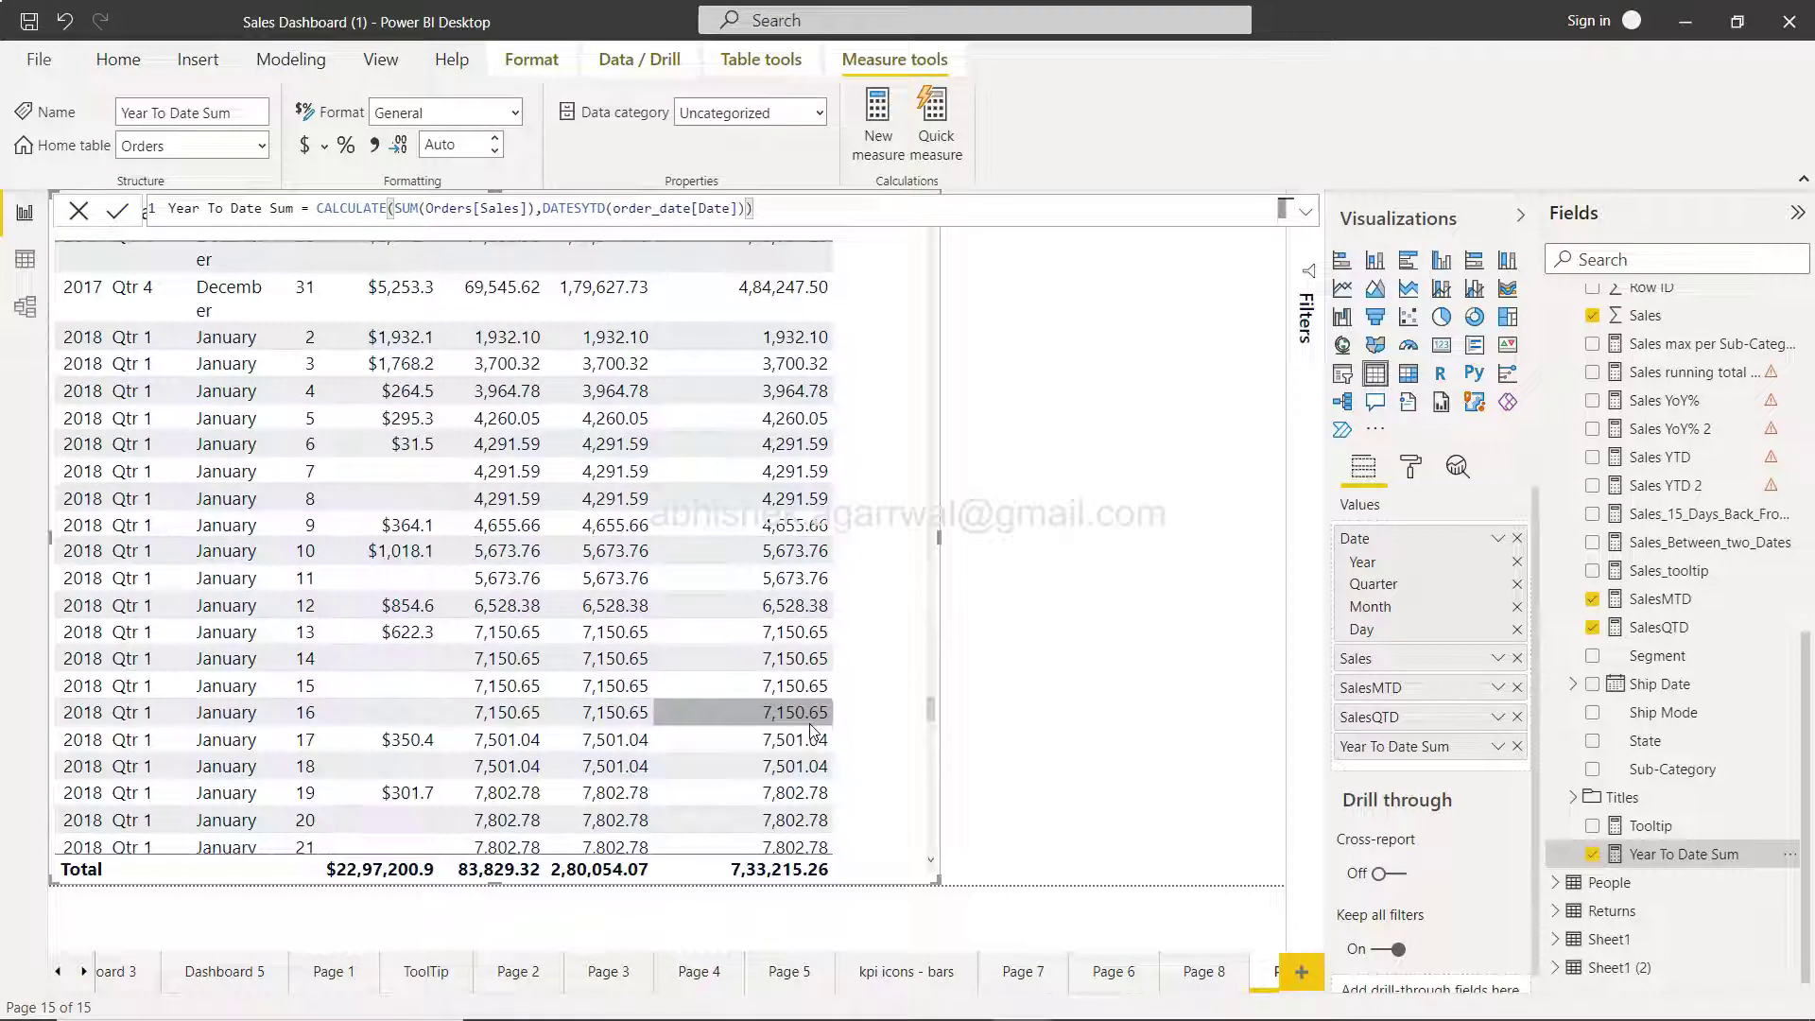
pyautogui.scroll(3, 796, 308)
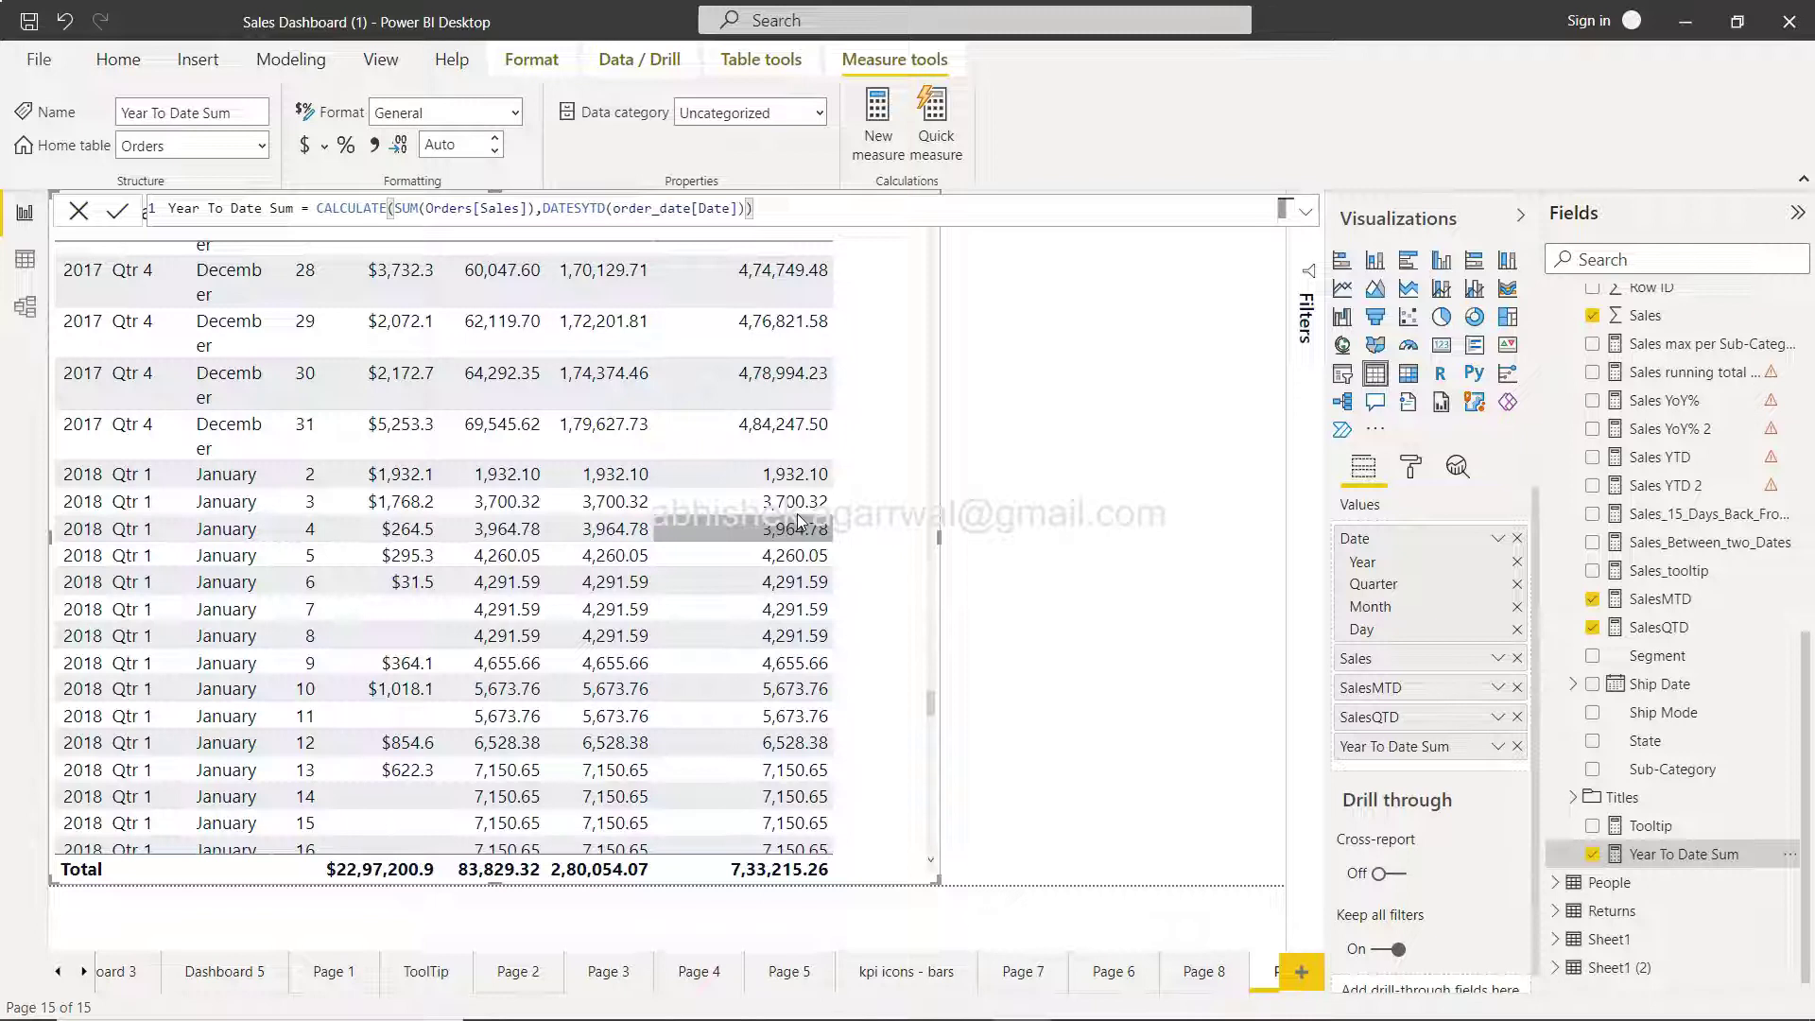
# Show order_date's CALENDAR(MIN/MAX Orders[Order Date]) formula and its 1,458 daily rows in Data view
pyautogui.scroll(10, 1678, 425)
pyautogui.click(1642, 332)
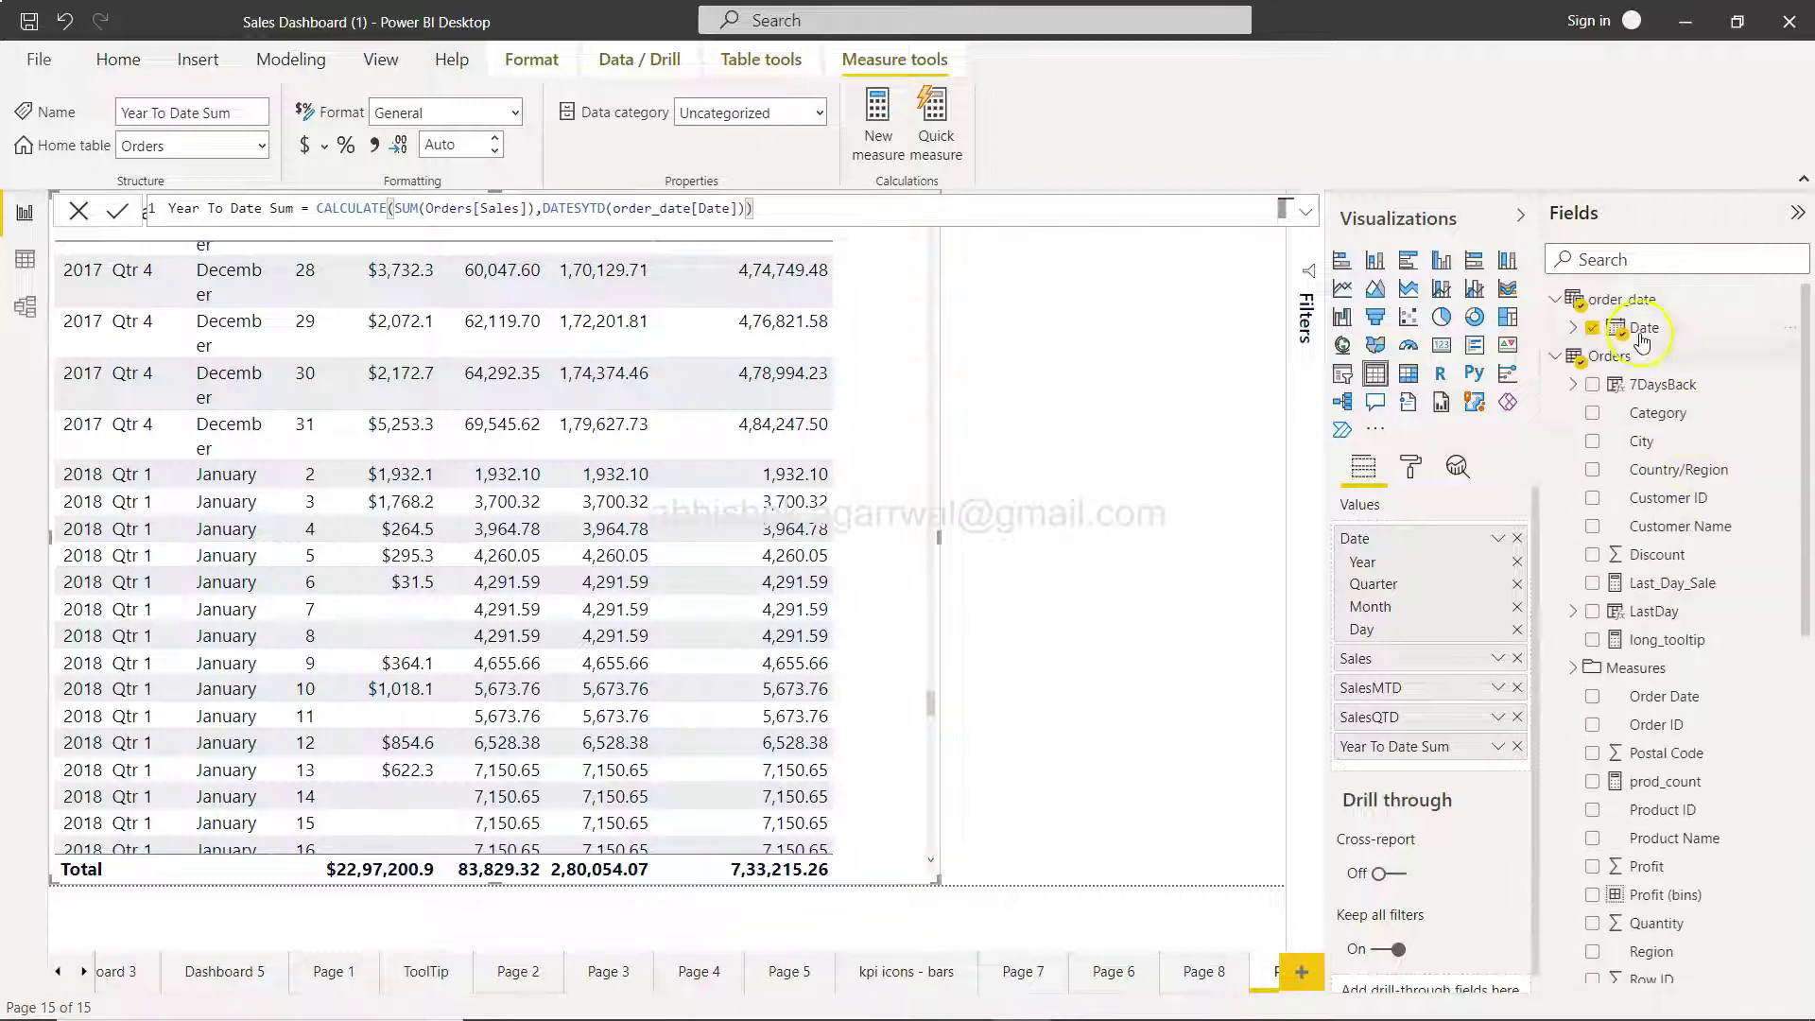
pyautogui.click(1622, 299)
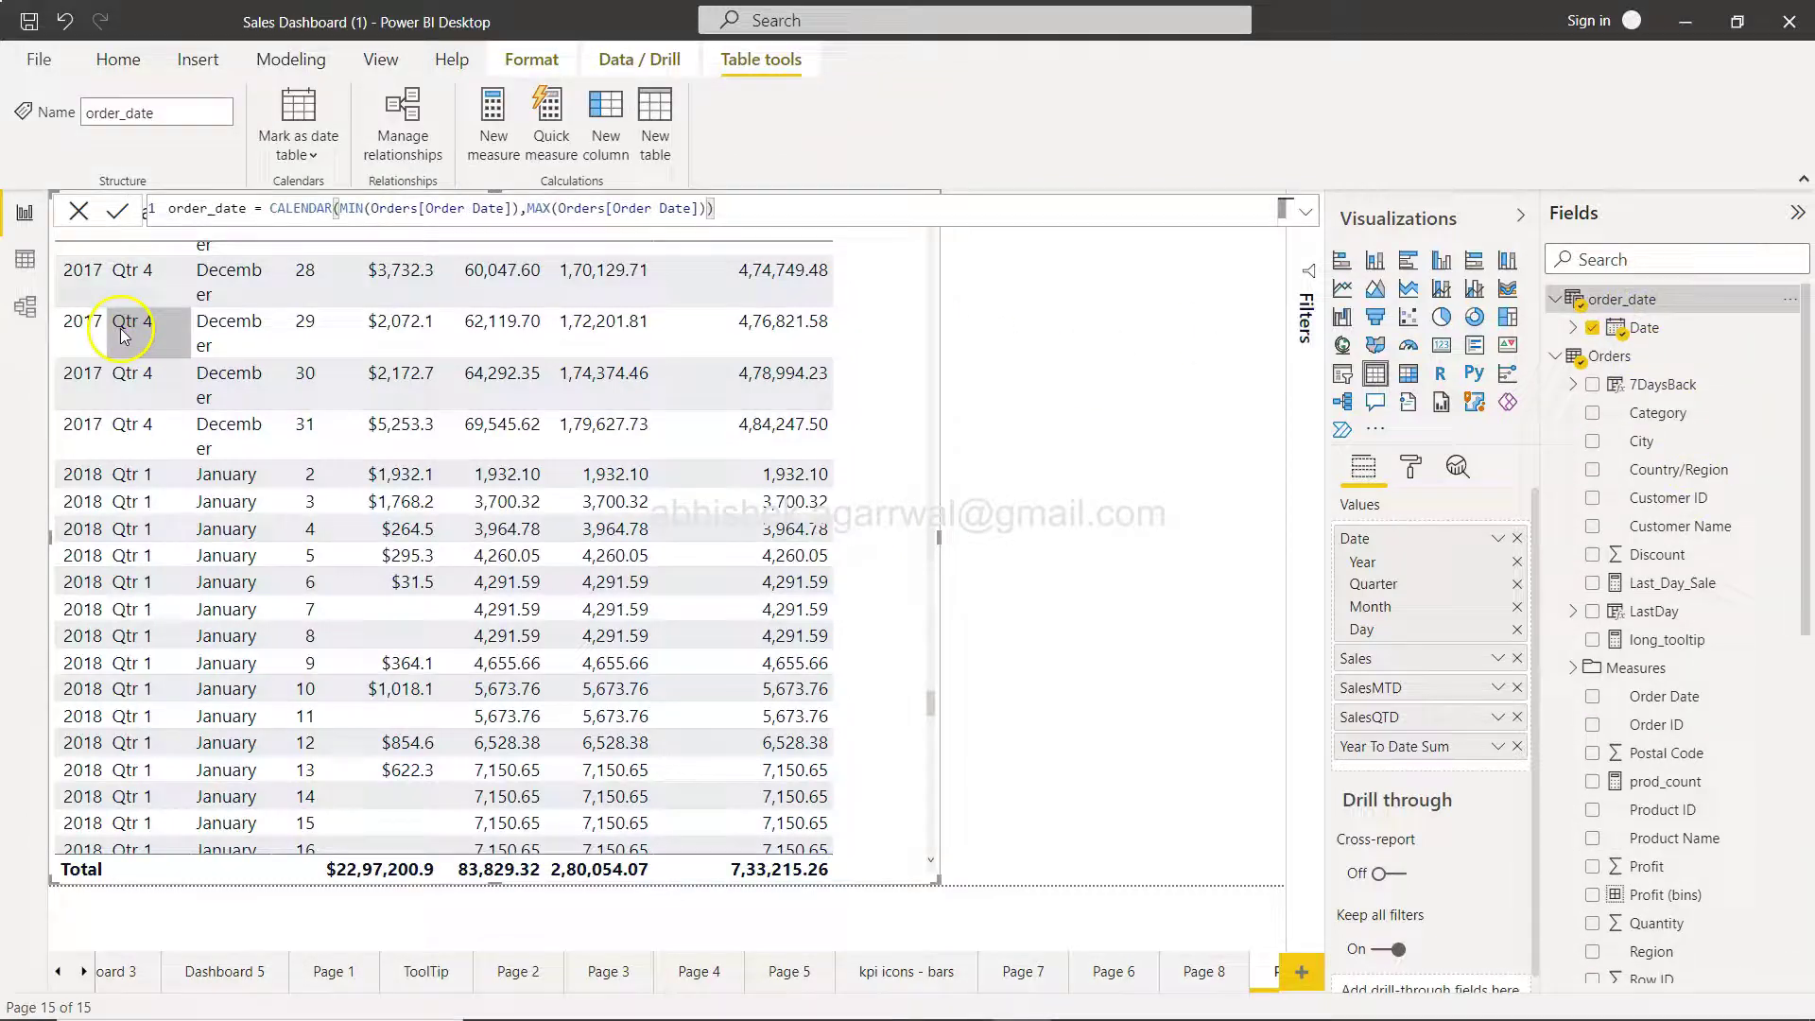
pyautogui.click(28, 263)
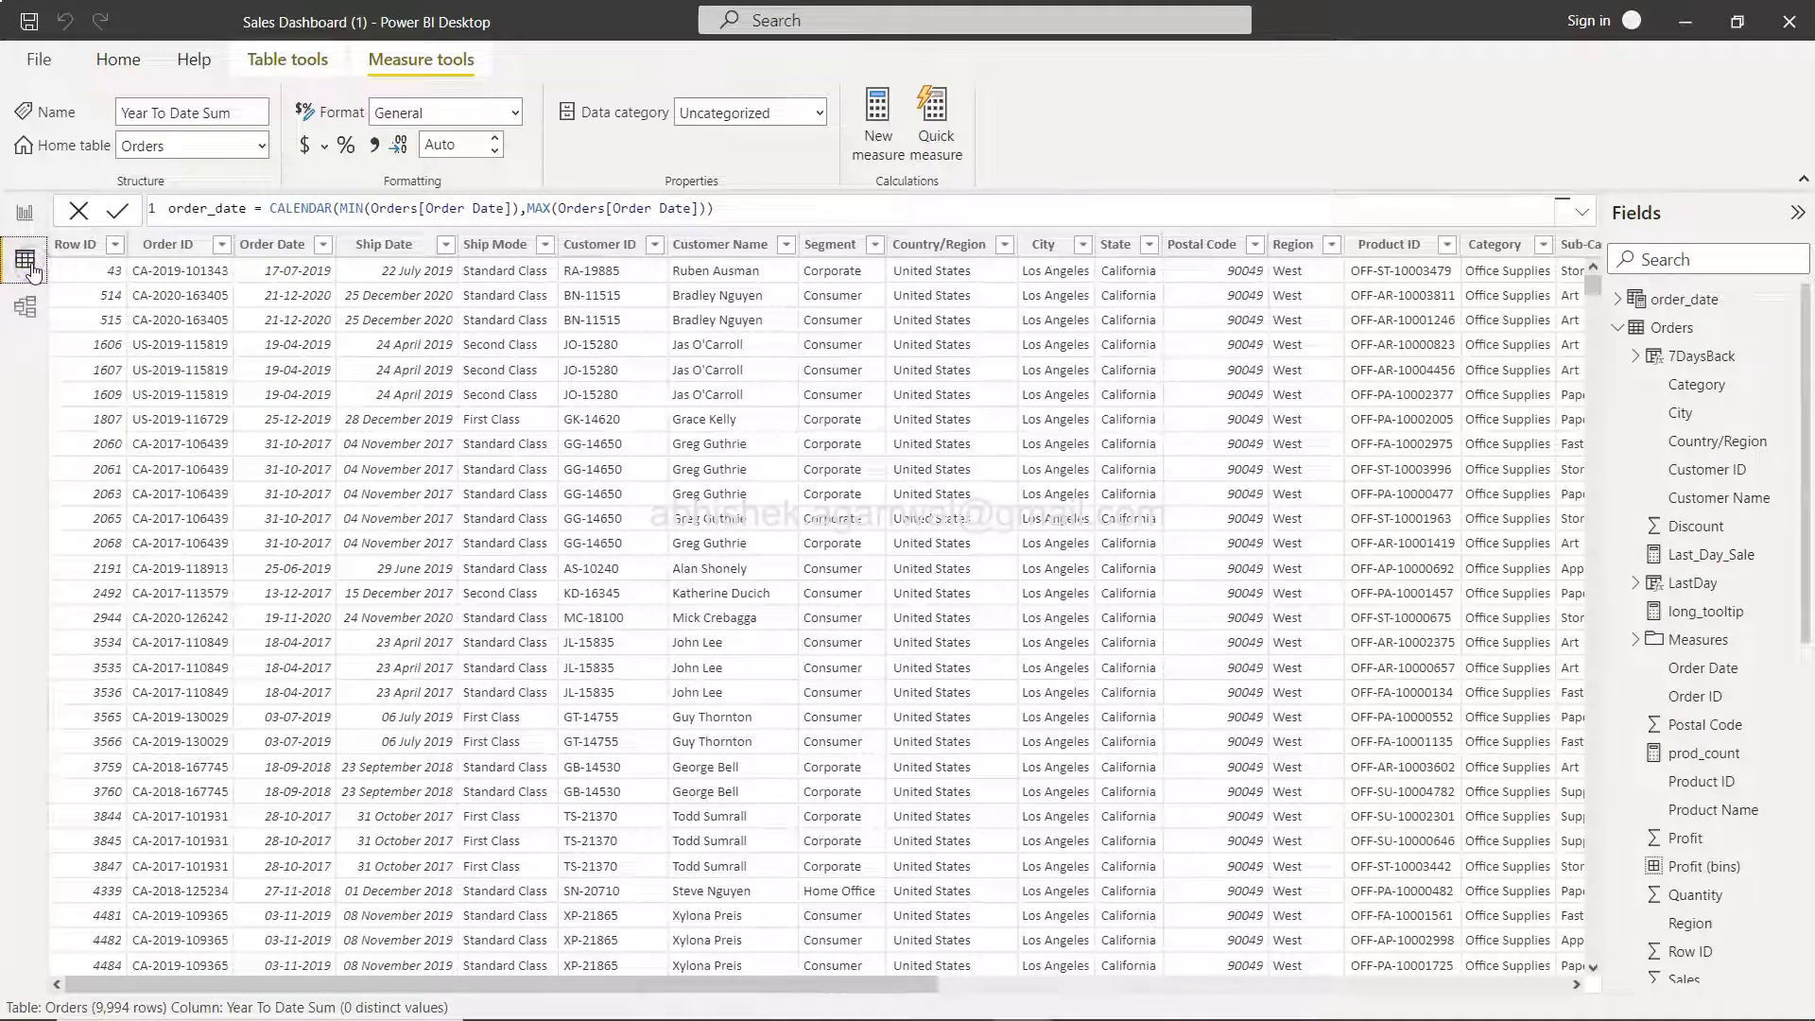
pyautogui.click(1682, 301)
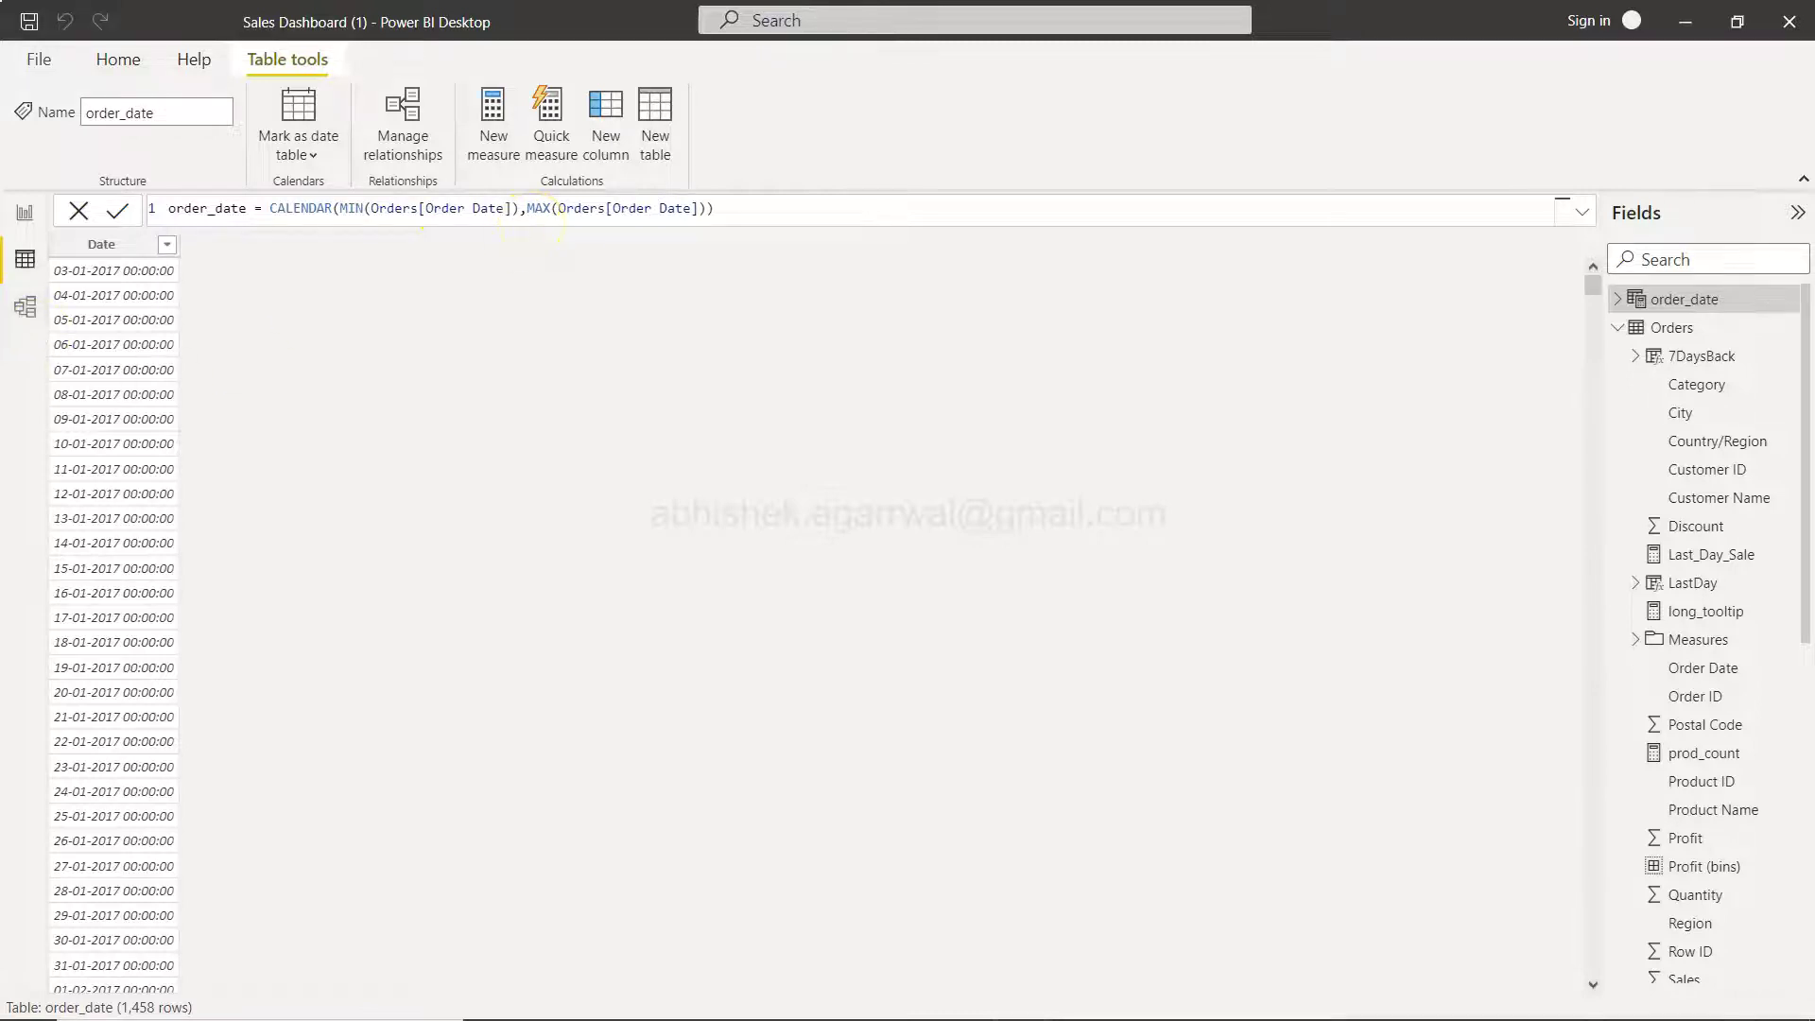
# Inspect the one-to-many order_date–Orders relationship in Model view, then go back to the report table
pyautogui.click(33, 312)
pyautogui.click(548, 695)
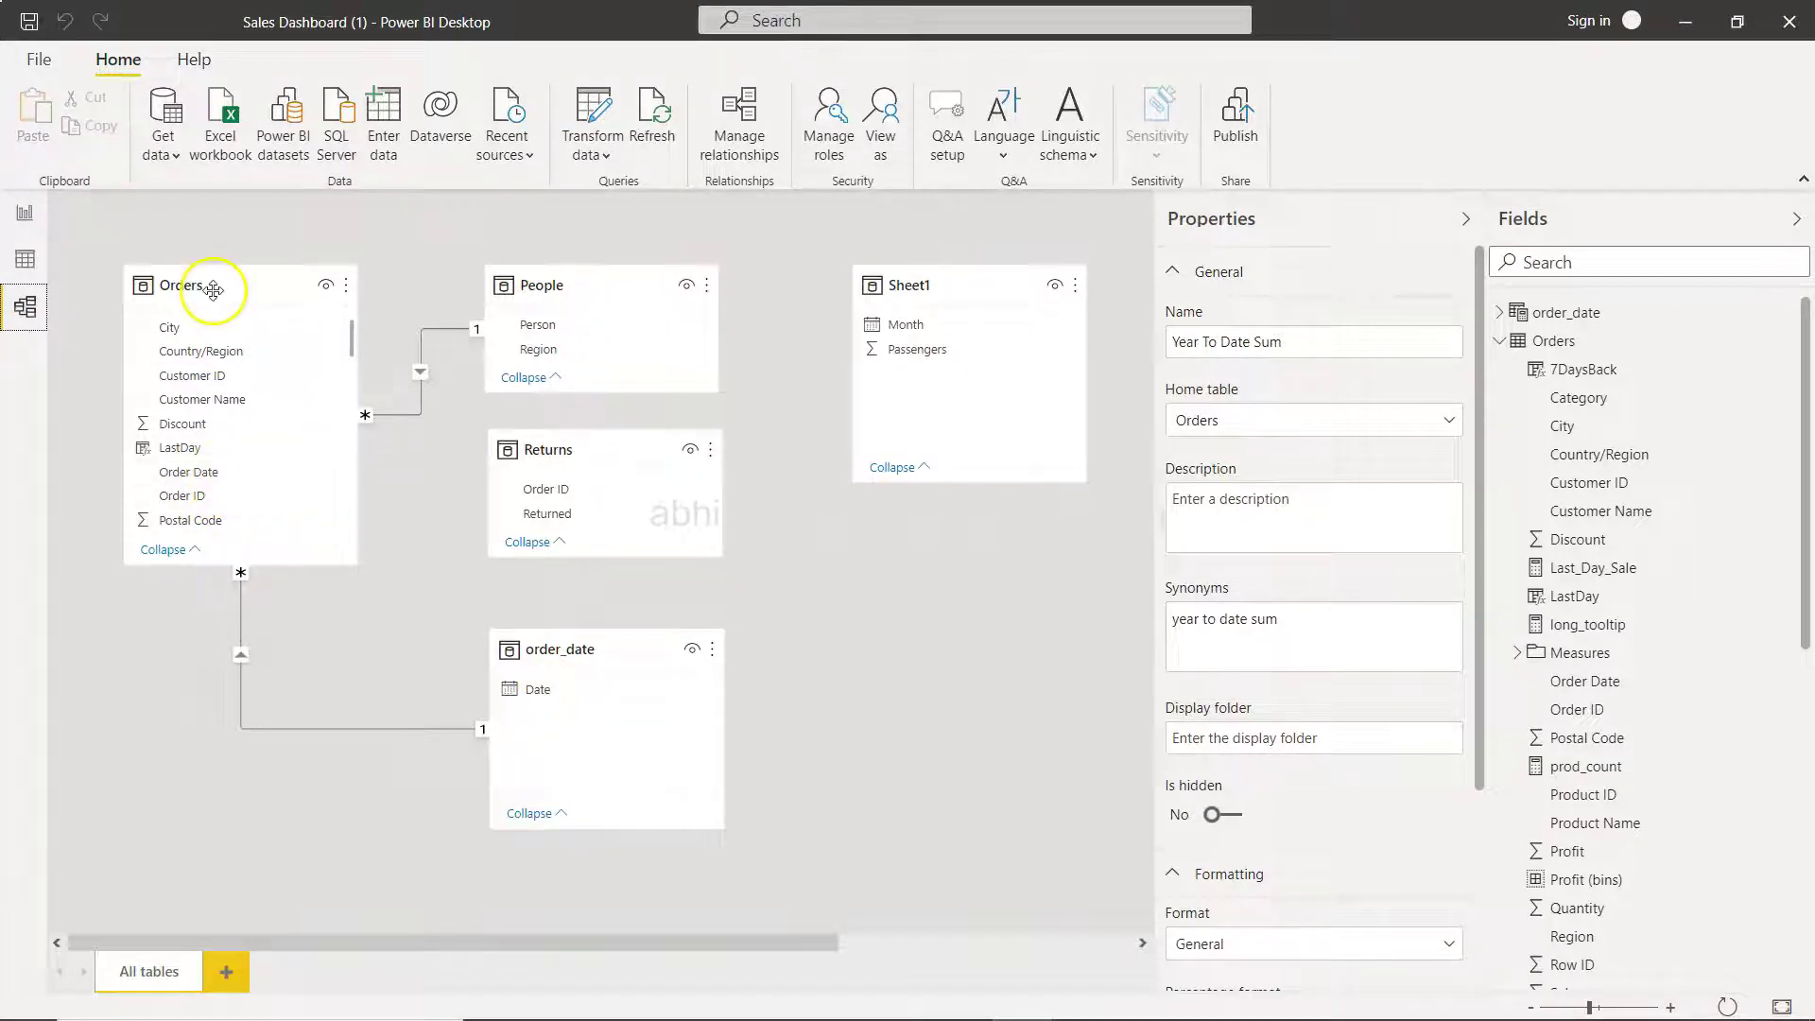
pyautogui.click(25, 213)
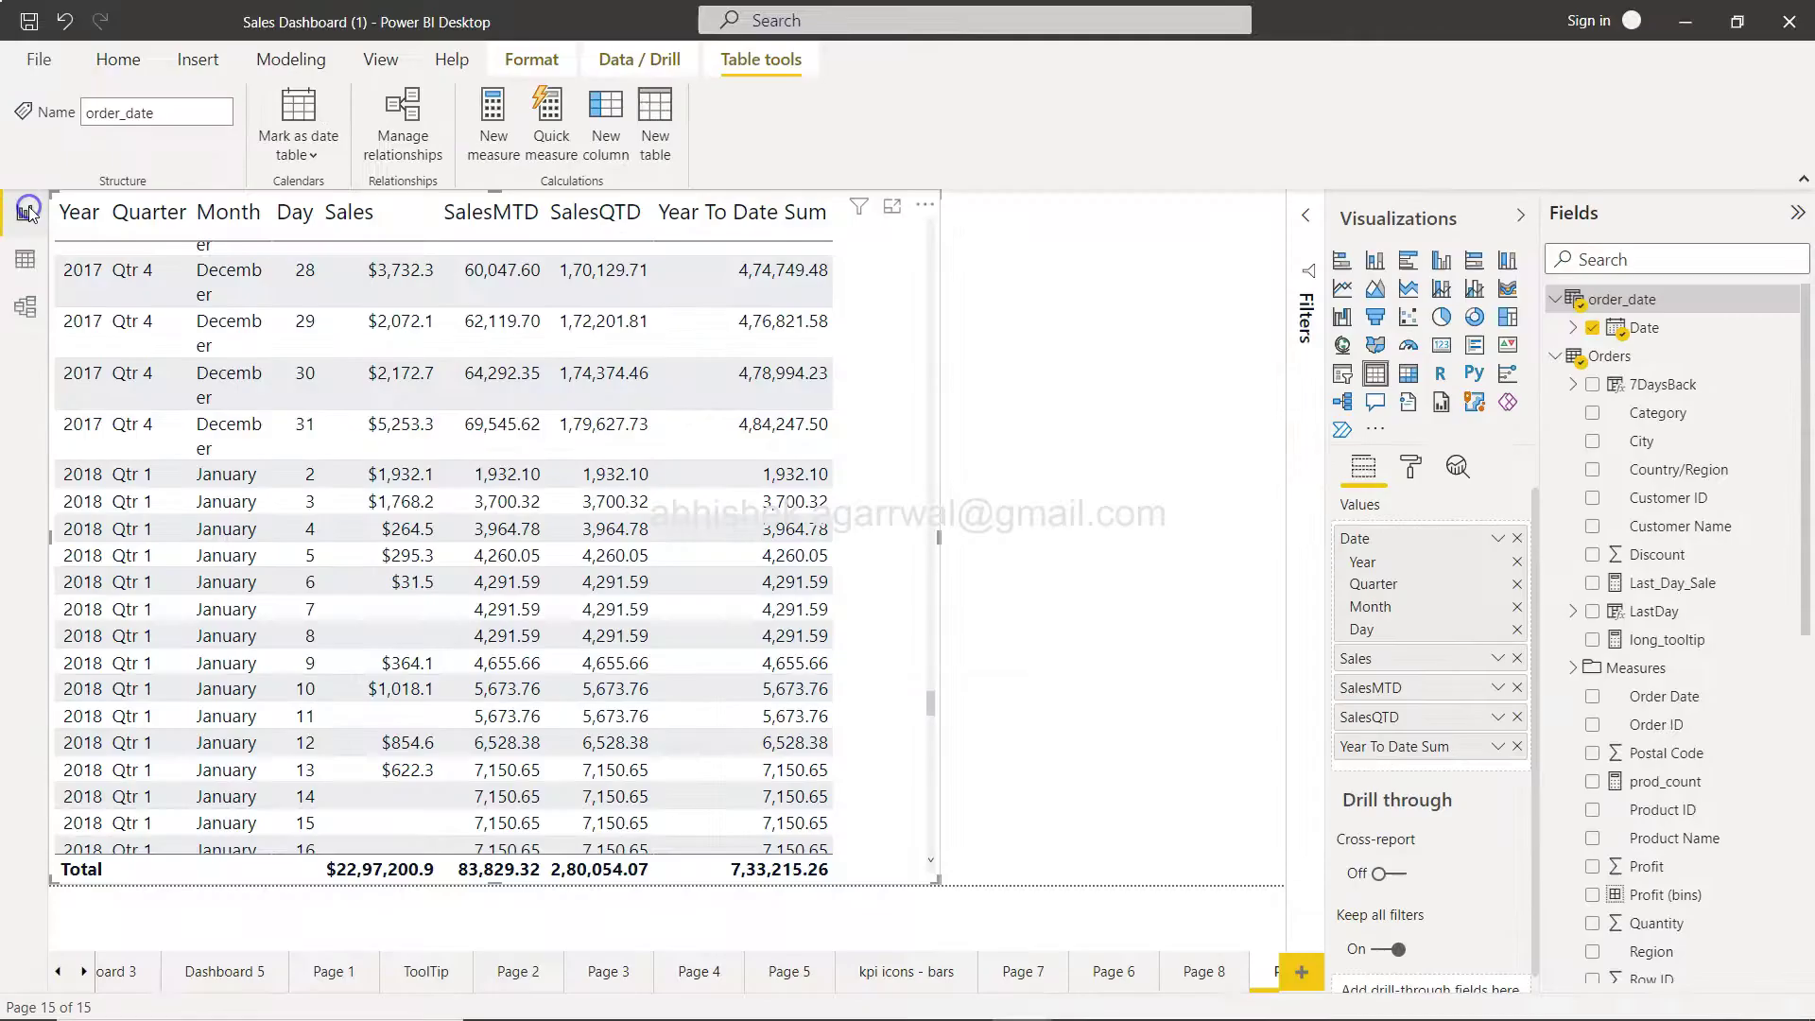